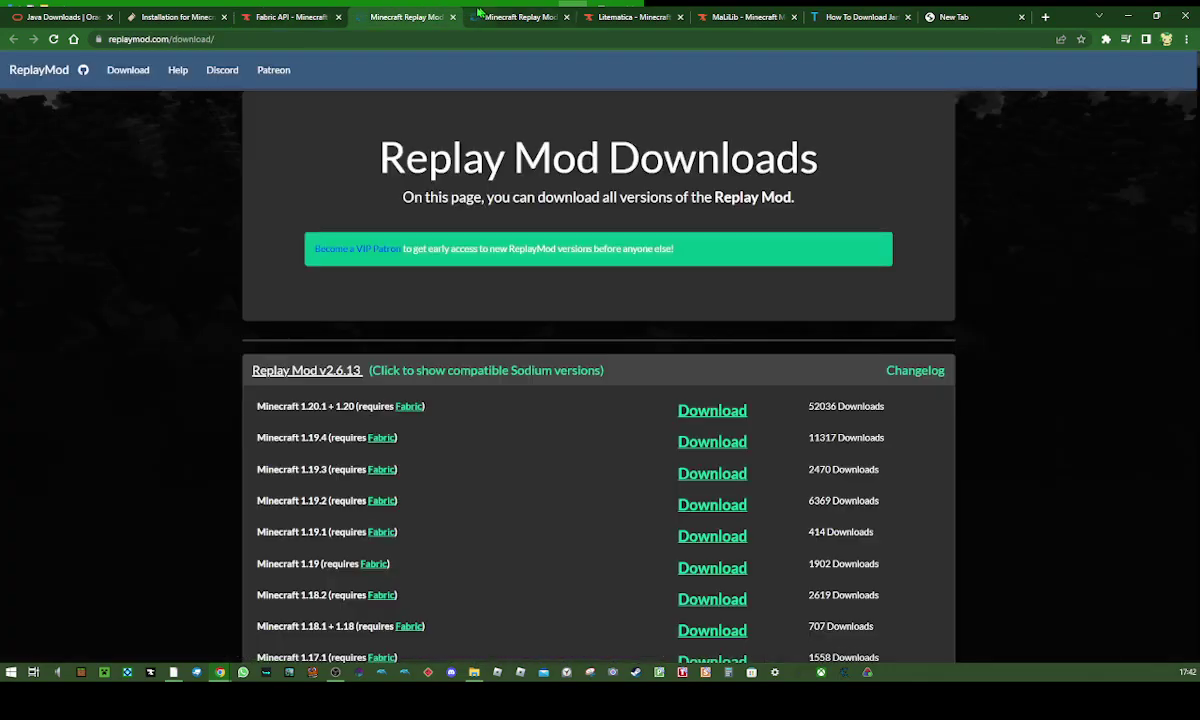
- Examine the Replay Mod documentation page and Oracle's JDK 17 Windows downloads page
{"action": "left_click", "coordinate": [483, 14]}
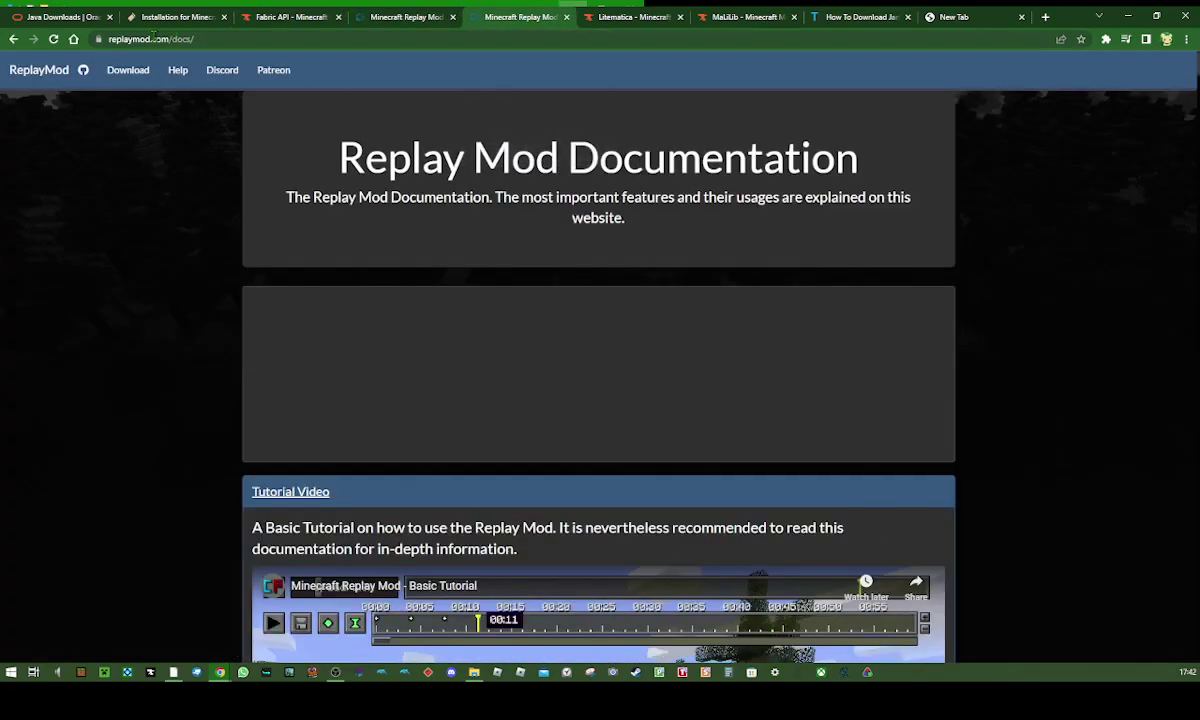
{"action": "scroll", "coordinate": [306, 284], "scroll_direction": "down", "scroll_amount": 5}
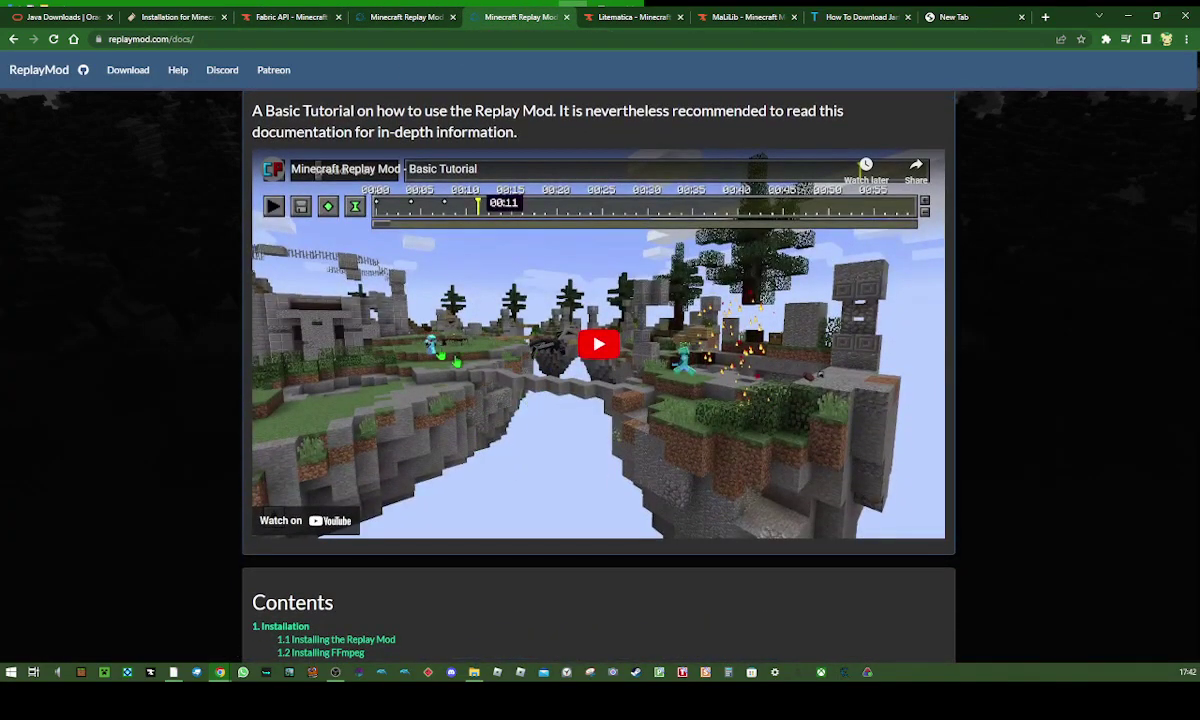
{"action": "scroll", "coordinate": [529, 413], "scroll_direction": "down", "scroll_amount": 2}
{"action": "scroll", "coordinate": [426, 474], "scroll_direction": "up", "scroll_amount": 7}
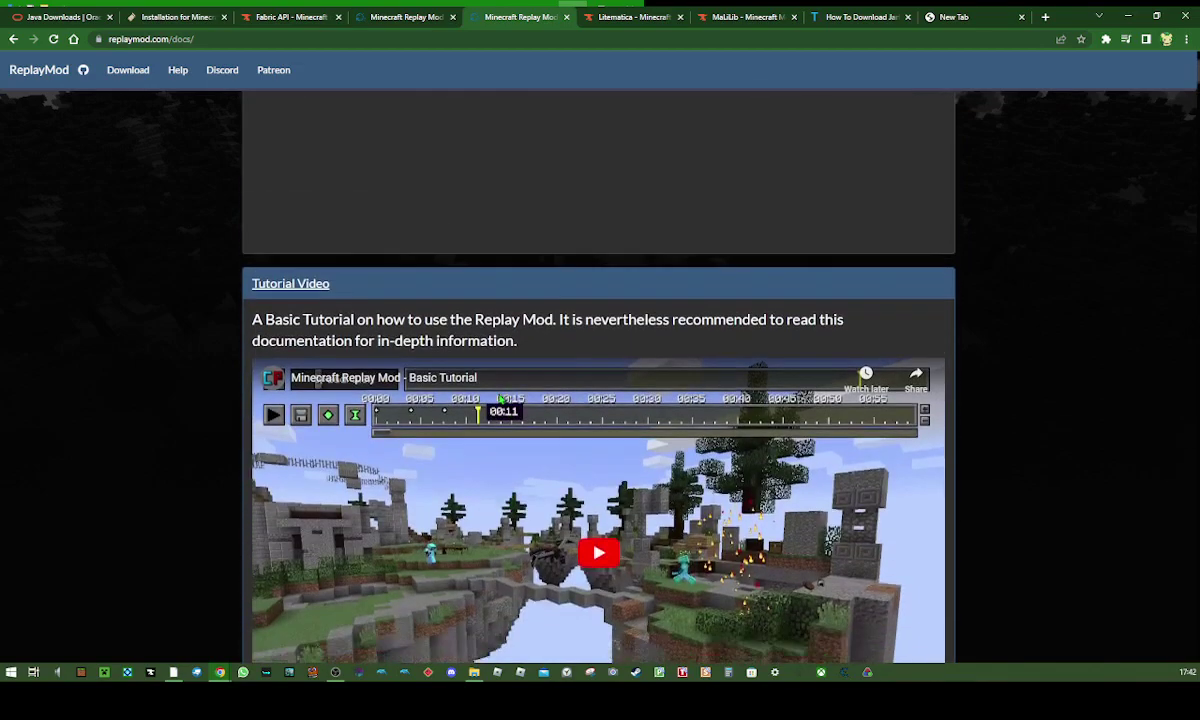
{"action": "left_click", "coordinate": [96, 12]}
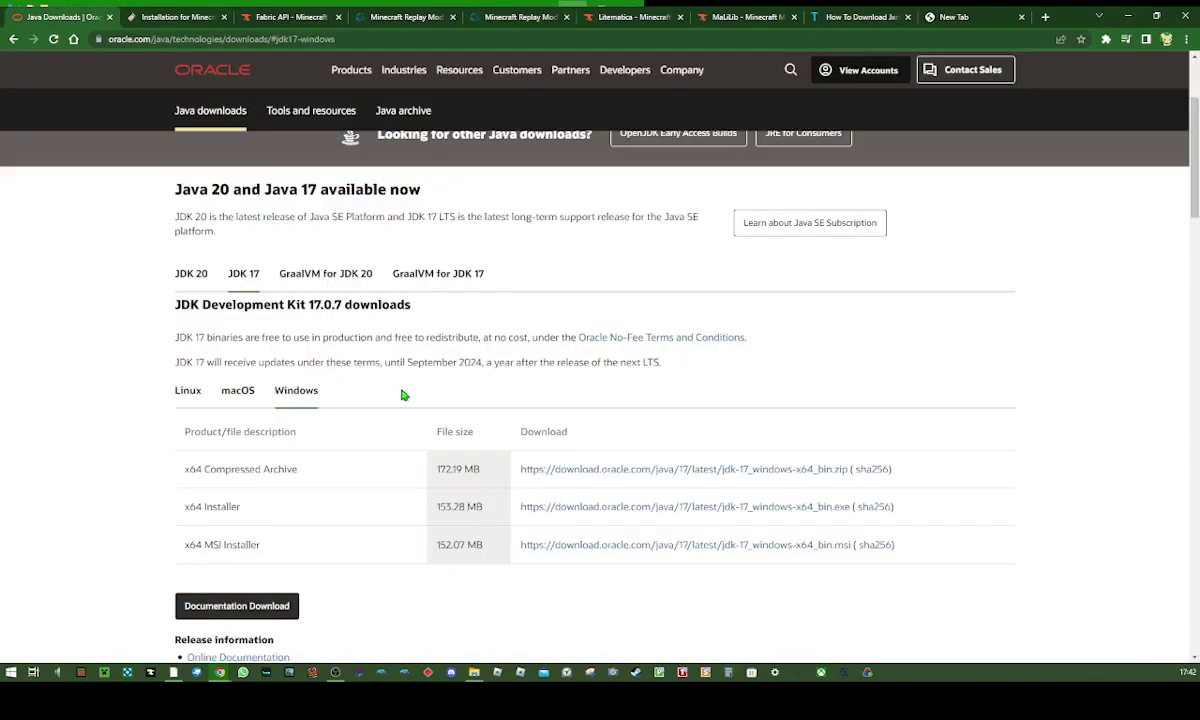
{"action": "scroll", "coordinate": [285, 543], "scroll_direction": "down", "scroll_amount": 2}
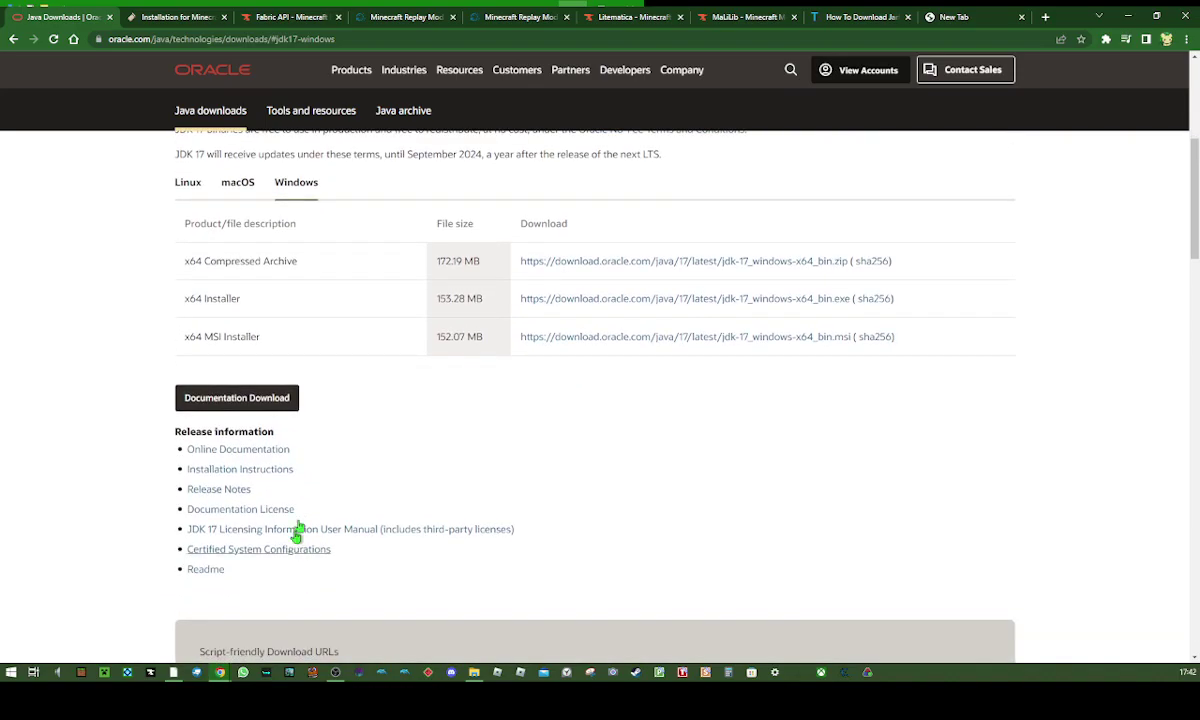
{"action": "scroll", "coordinate": [391, 415], "scroll_direction": "down", "scroll_amount": 2}
{"action": "scroll", "coordinate": [393, 421], "scroll_direction": "up", "scroll_amount": 3}
{"action": "left_click", "coordinate": [488, 14]}
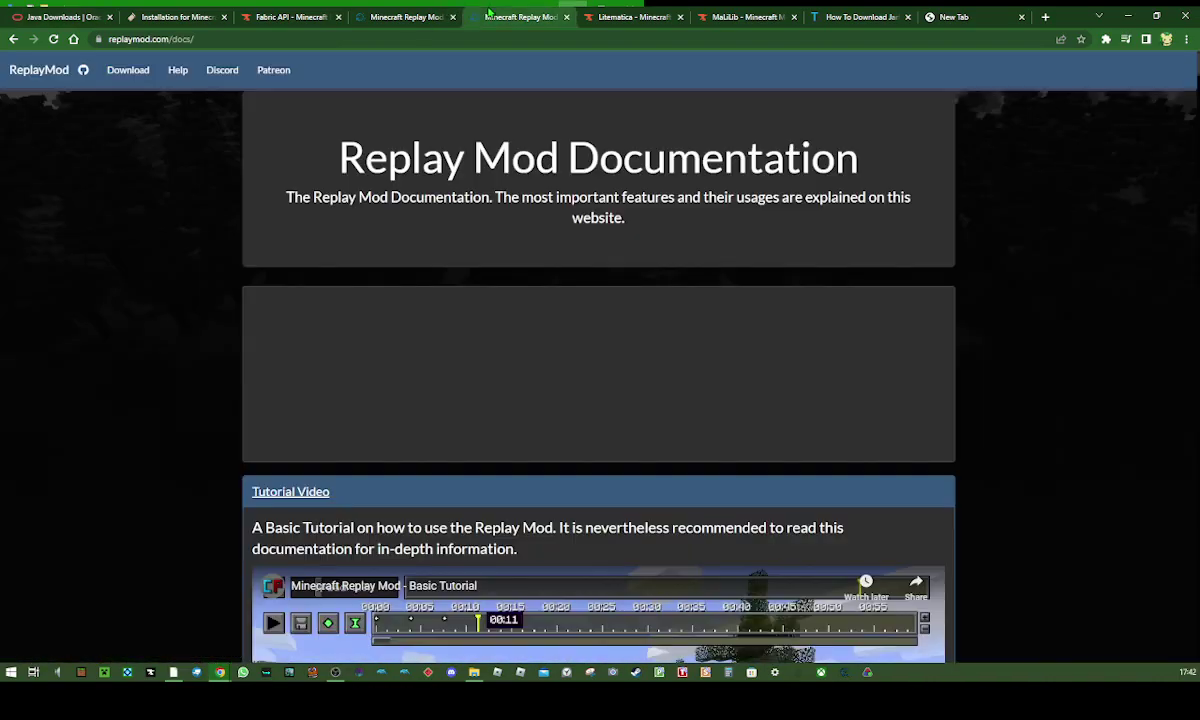
- Download the JDK 17 x64 Installer for Windows from Oracle's Java downloads page
{"action": "left_click", "coordinate": [90, 16]}
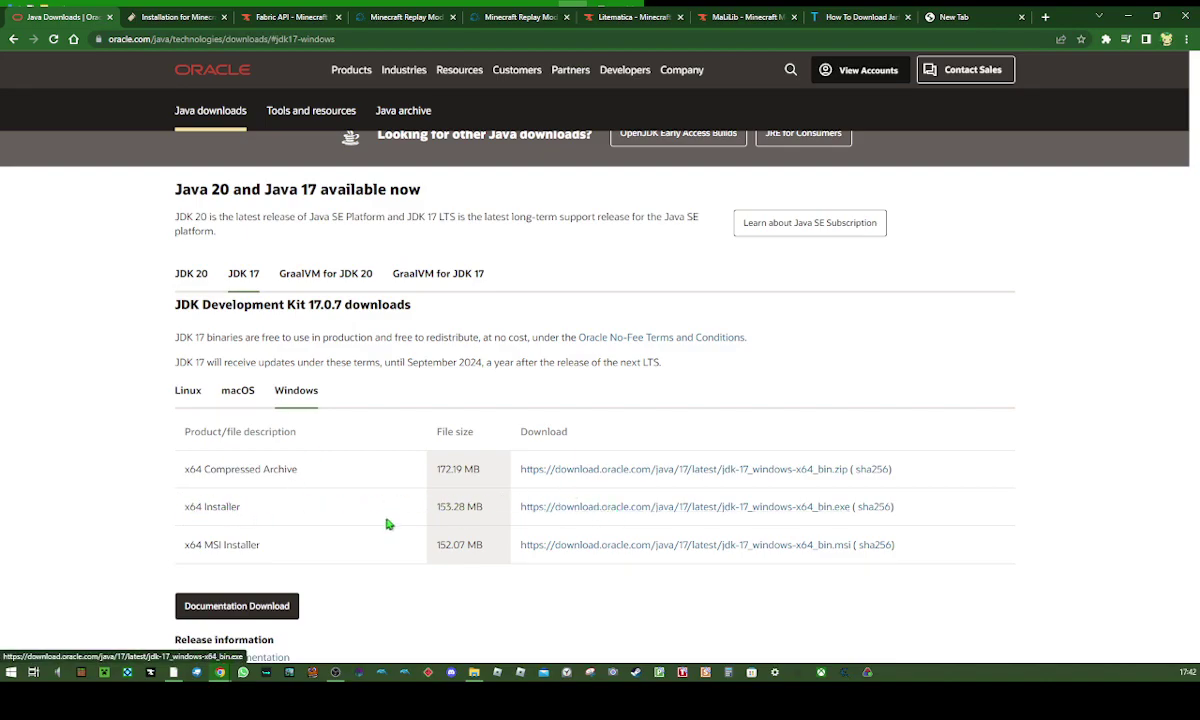
{"action": "left_click", "coordinate": [528, 507]}
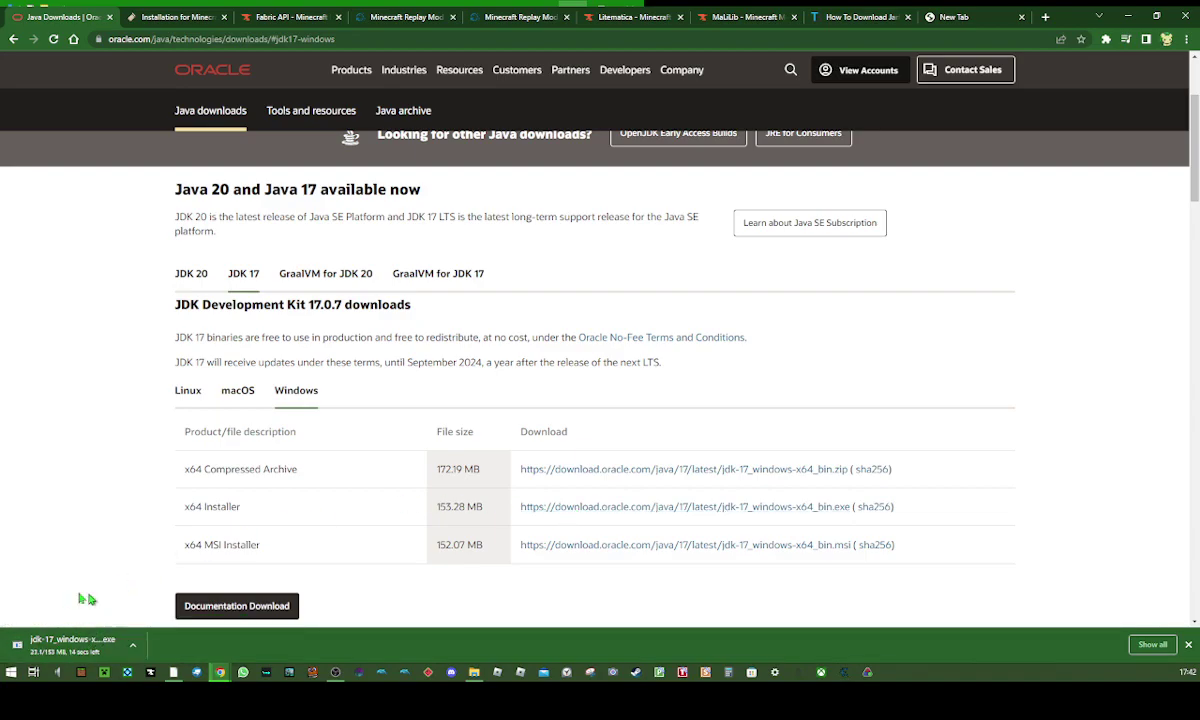
{"action": "left_click", "coordinate": [1188, 645]}
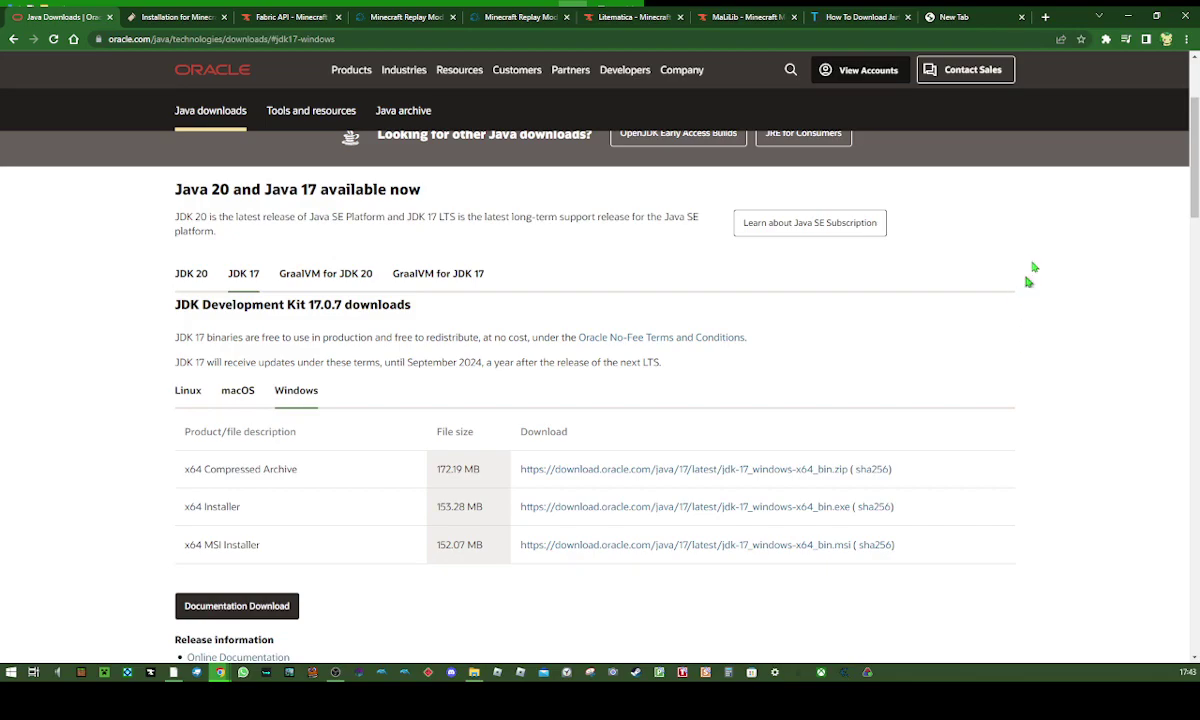
- Download the Fabric installer as a universal jar from the fabricmc.net installer page
{"action": "left_click", "coordinate": [170, 17]}
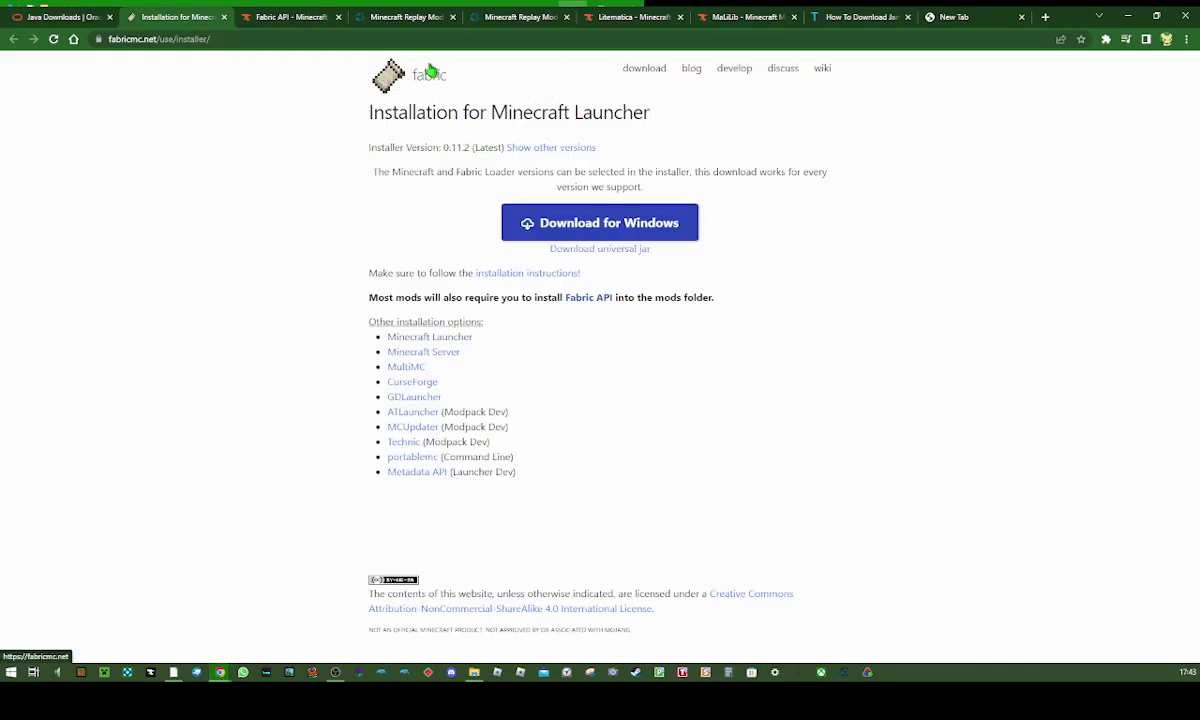
{"action": "left_click", "coordinate": [526, 208]}
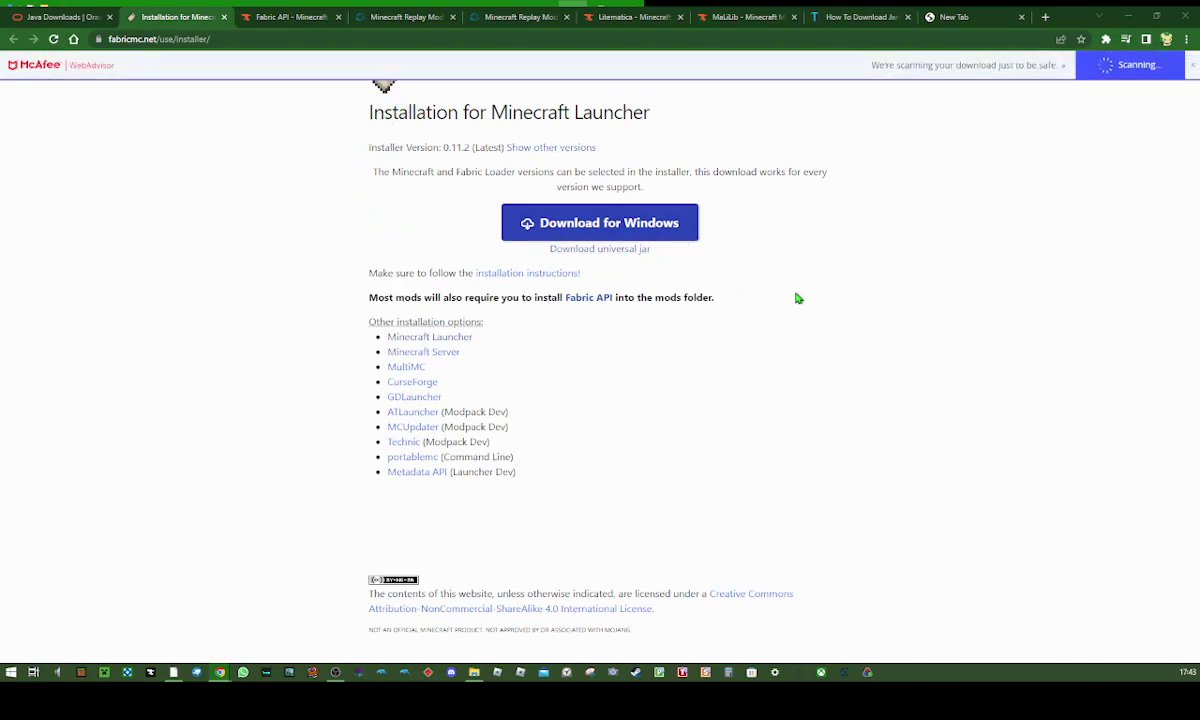
{"action": "left_click", "coordinate": [590, 249]}
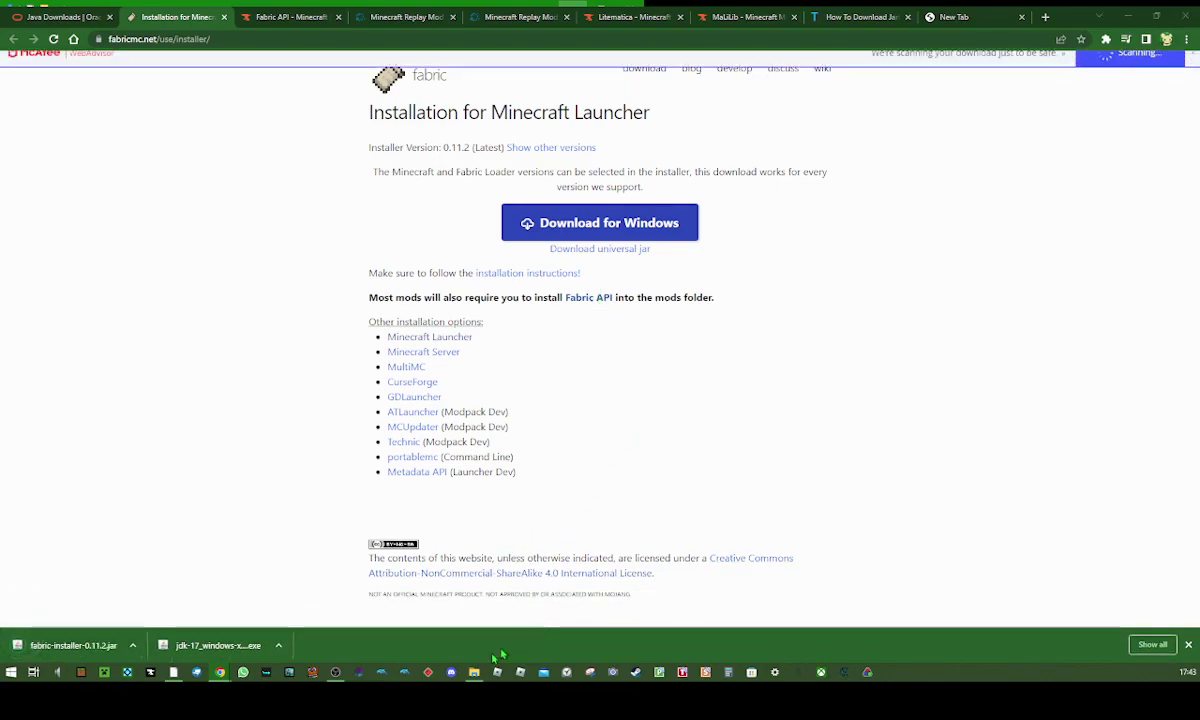
- Delete jarfix.exe and jdk-17_windows-x64_bin.exe from the Downloads folder
{"action": "left_click_drag", "start_coordinate": [1199, 195], "coordinate": [447, 128]}
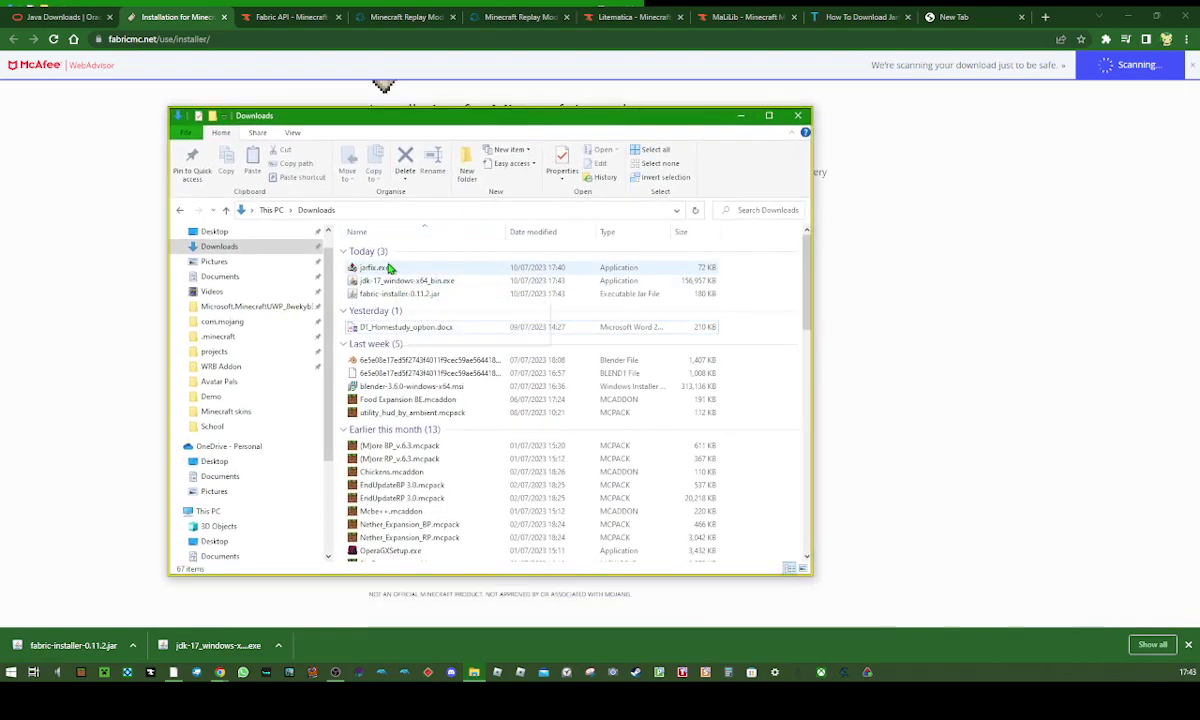
{"action": "right_click", "coordinate": [388, 266]}
{"action": "left_click", "coordinate": [421, 555]}
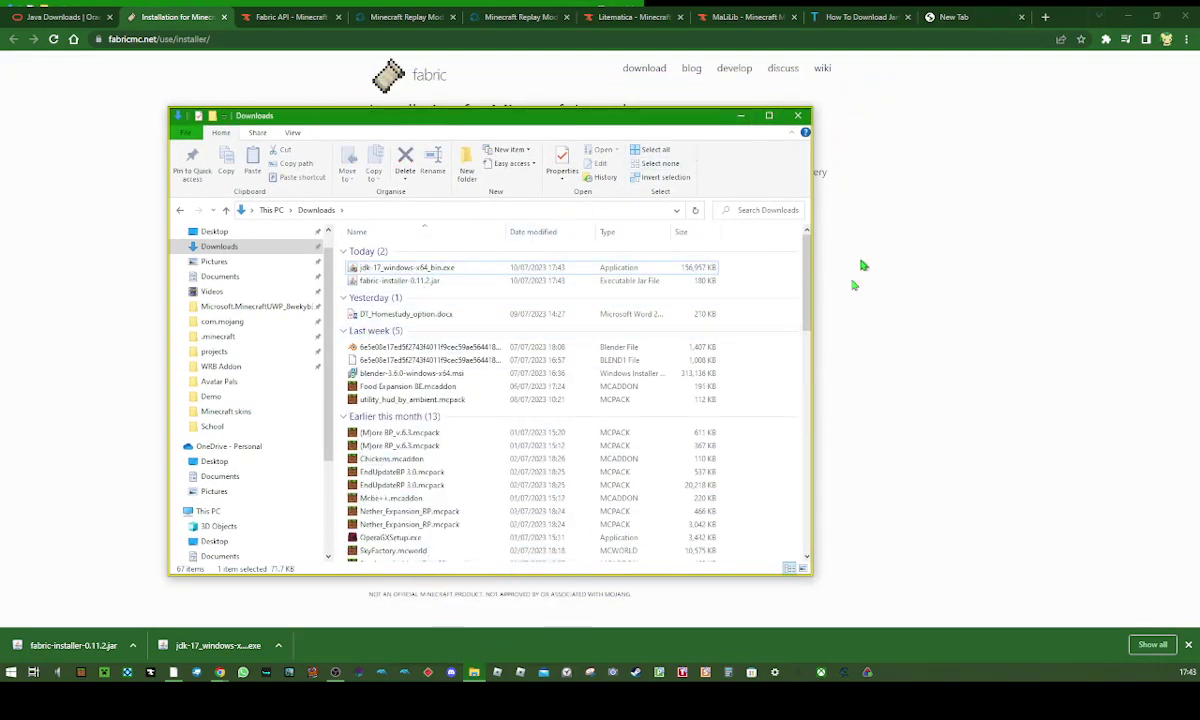
{"action": "left_click", "coordinate": [1188, 645]}
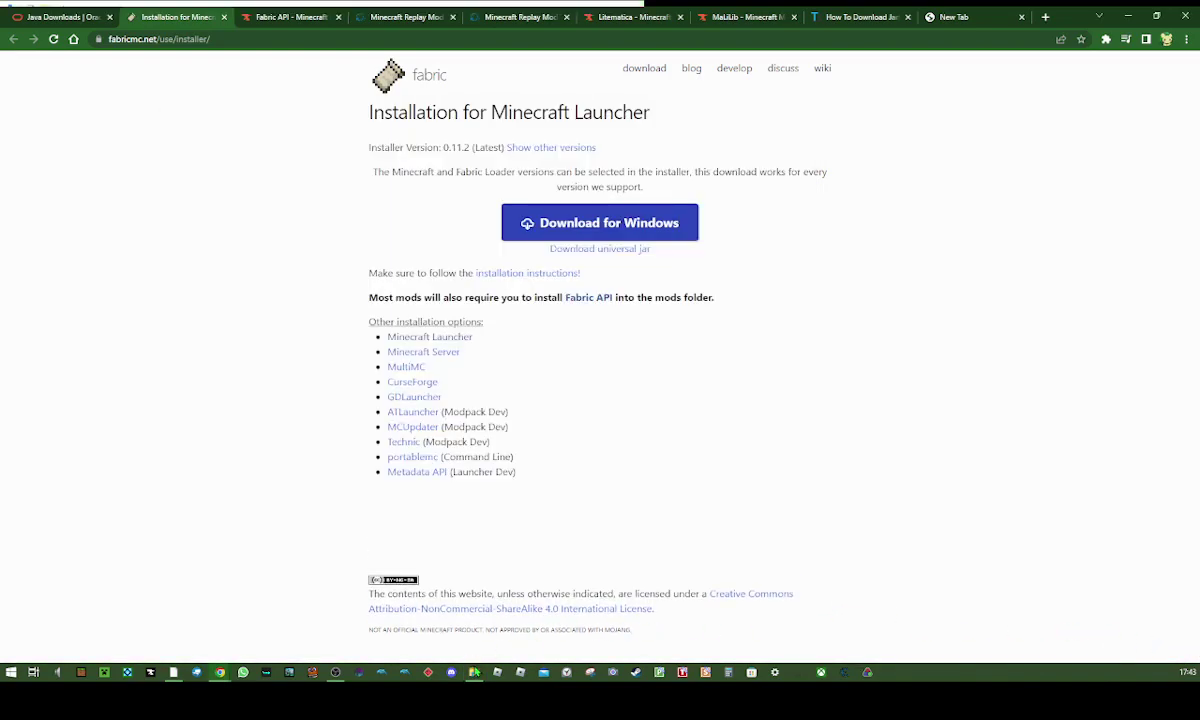
{"action": "key", "text": "alt+Tab"}
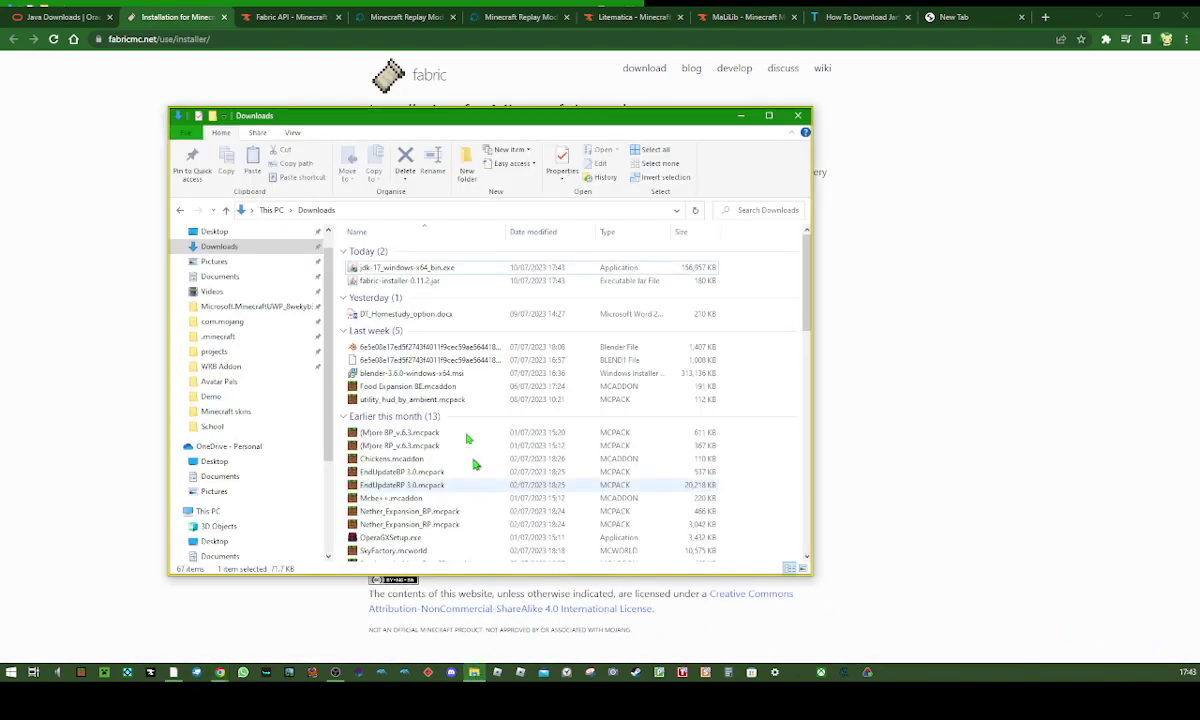
{"action": "right_click", "coordinate": [398, 268]}
{"action": "left_click", "coordinate": [434, 578]}
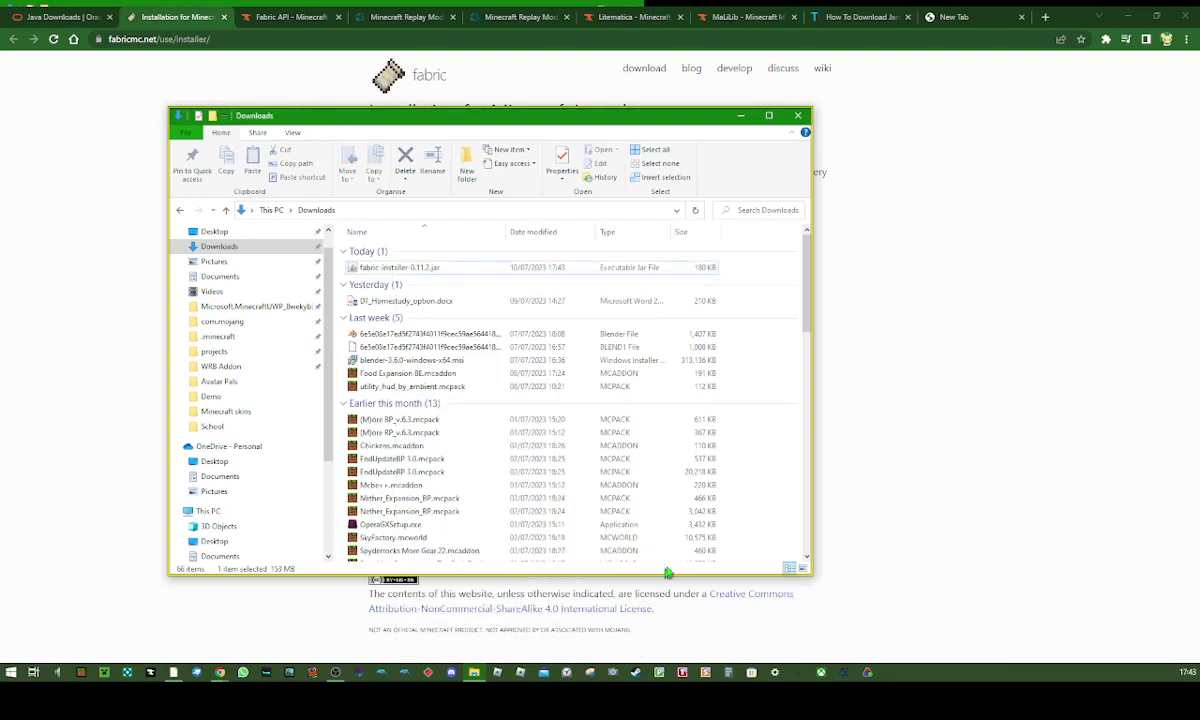
- Download the Fabric API mod from its CurseForge page and check for the file in the Downloads folder
{"action": "left_click", "coordinate": [912, 366]}
{"action": "left_click", "coordinate": [310, 18]}
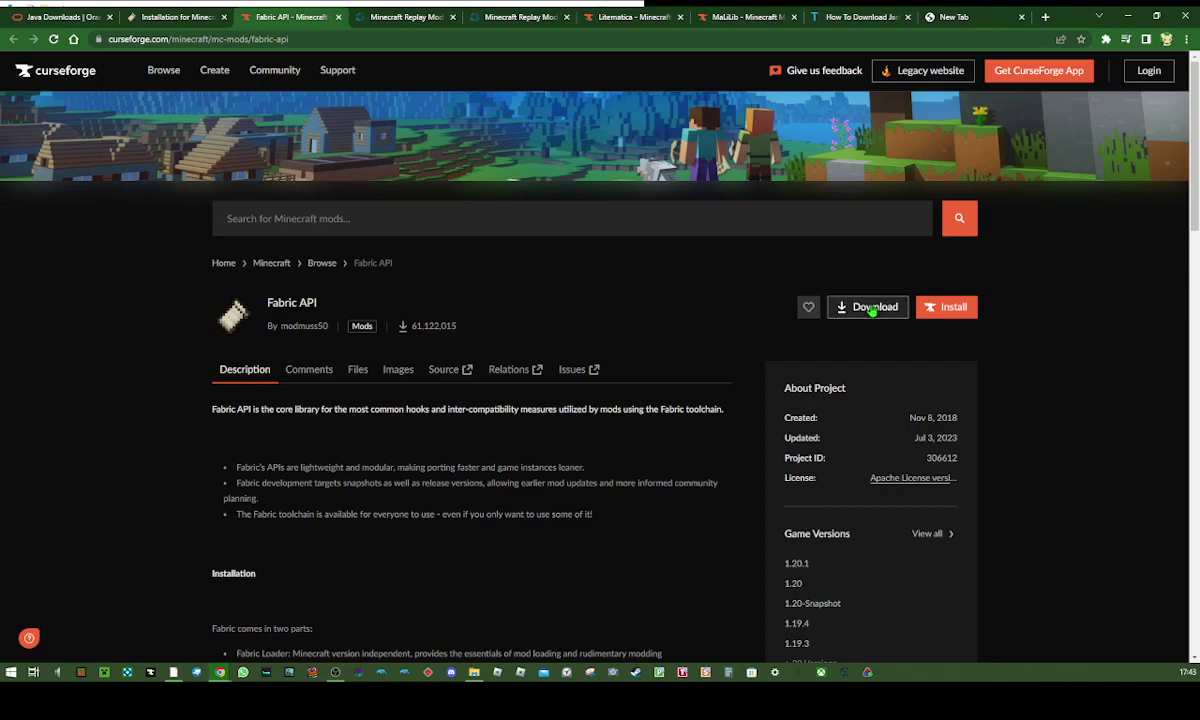
{"action": "left_click", "coordinate": [872, 309]}
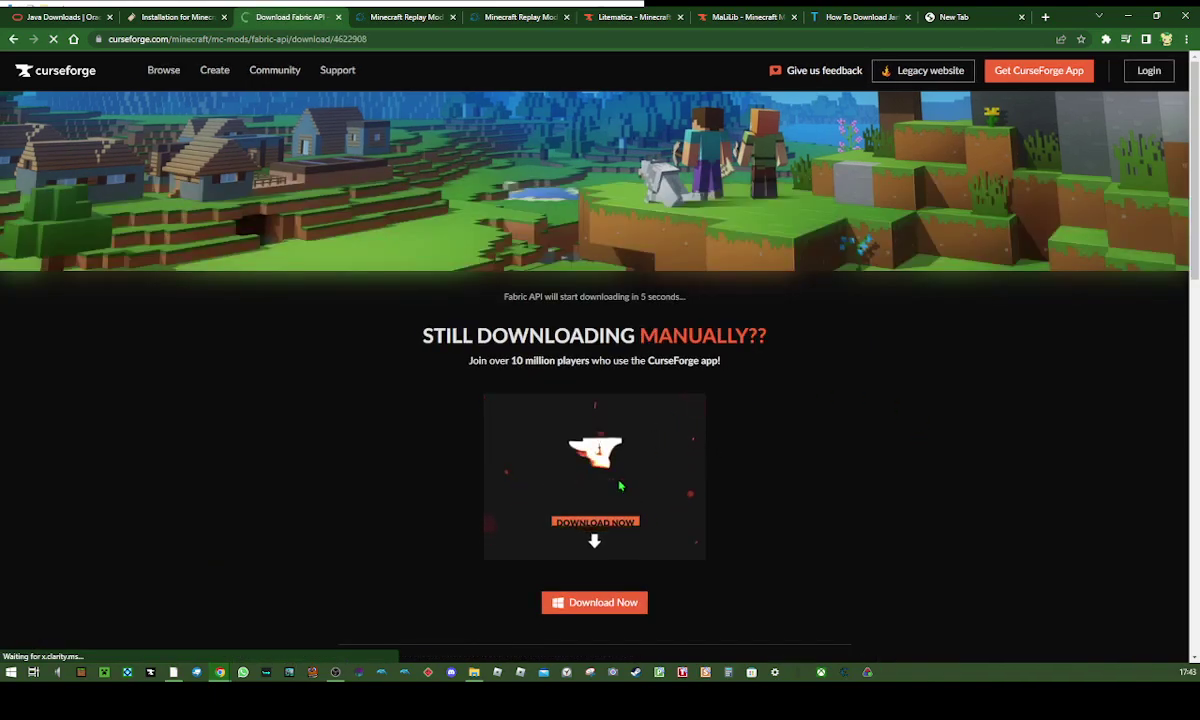
{"action": "scroll", "coordinate": [895, 440], "scroll_direction": "down", "scroll_amount": 1}
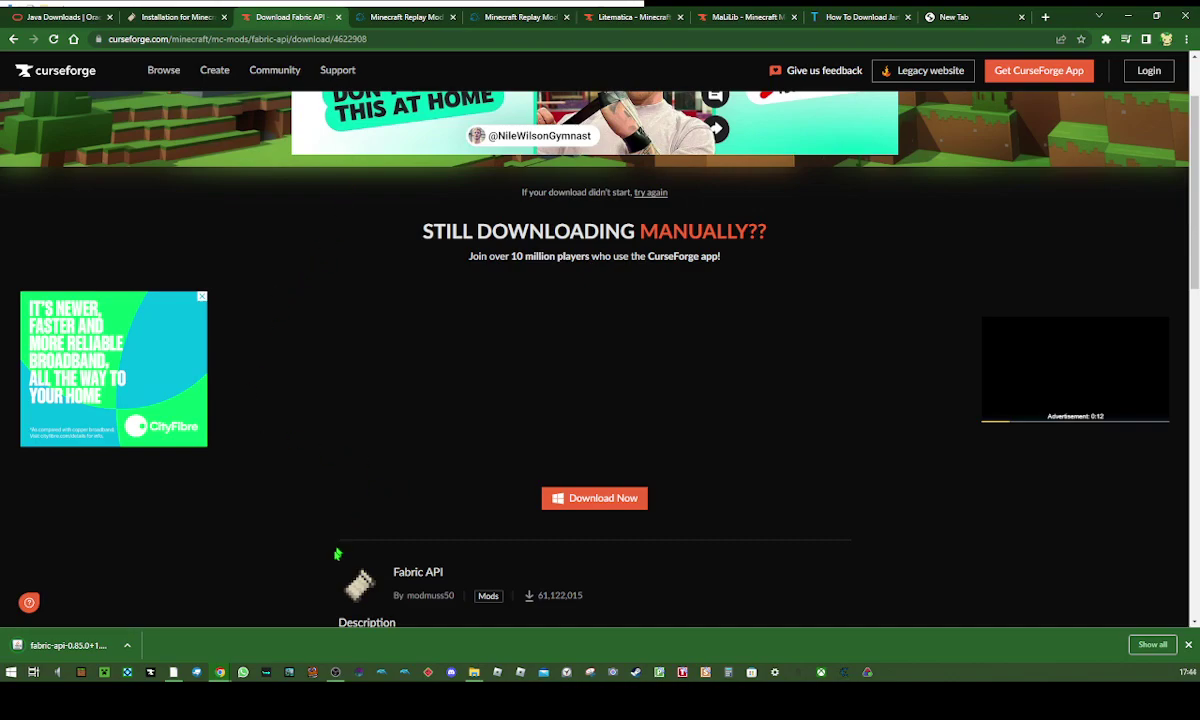
{"action": "key", "text": "ctrl+Tab"}
{"action": "left_click", "coordinate": [474, 672]}
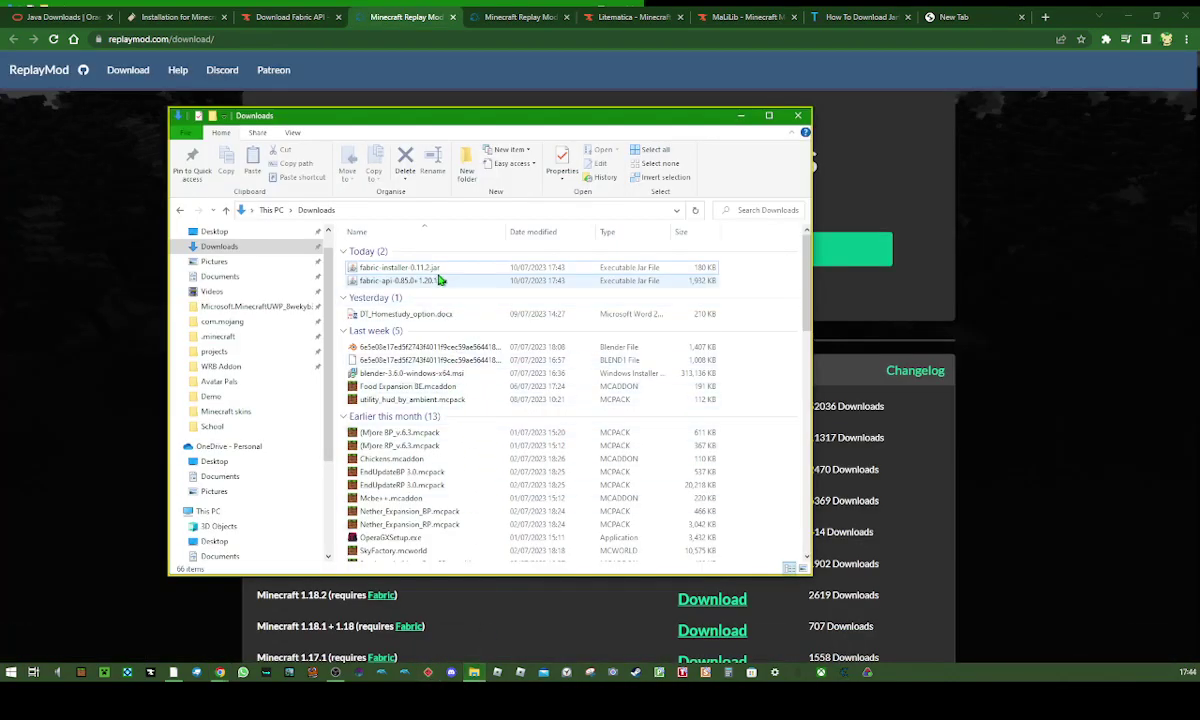
{"action": "left_click", "coordinate": [1031, 330]}
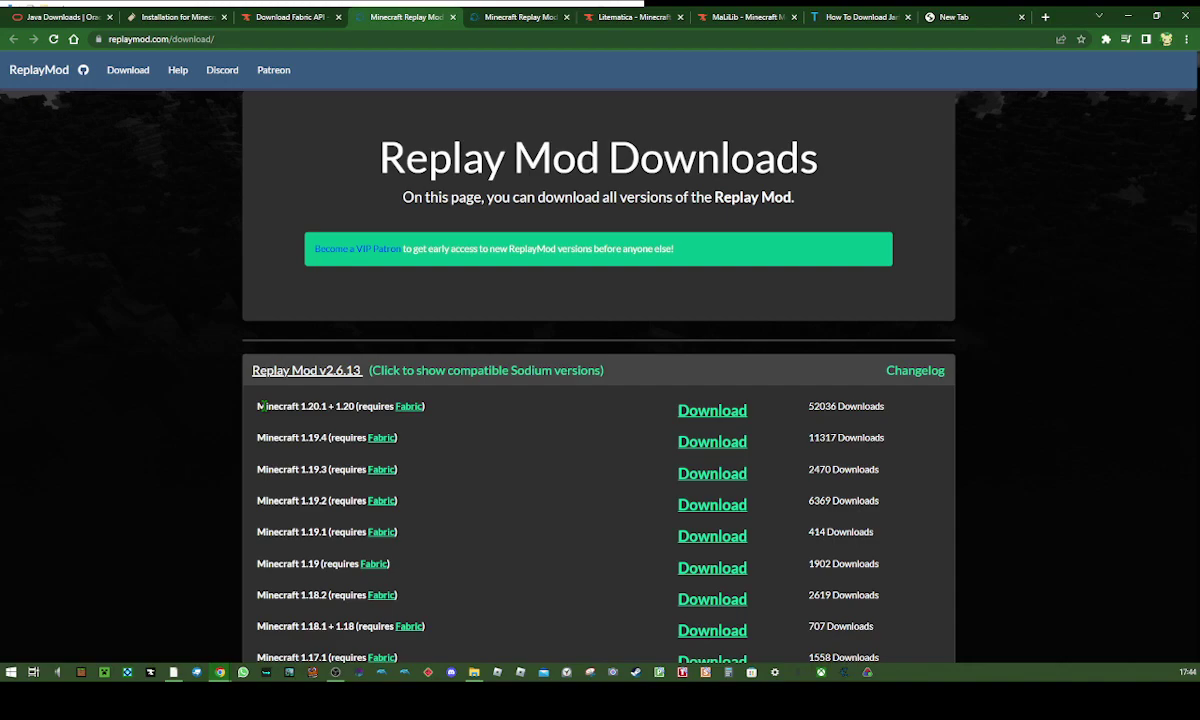
- Examine the Replay Mod v2.6.13 download list for the supported Minecraft versions and the mod loader each requires
{"action": "scroll", "coordinate": [436, 433], "scroll_direction": "down", "scroll_amount": 5}
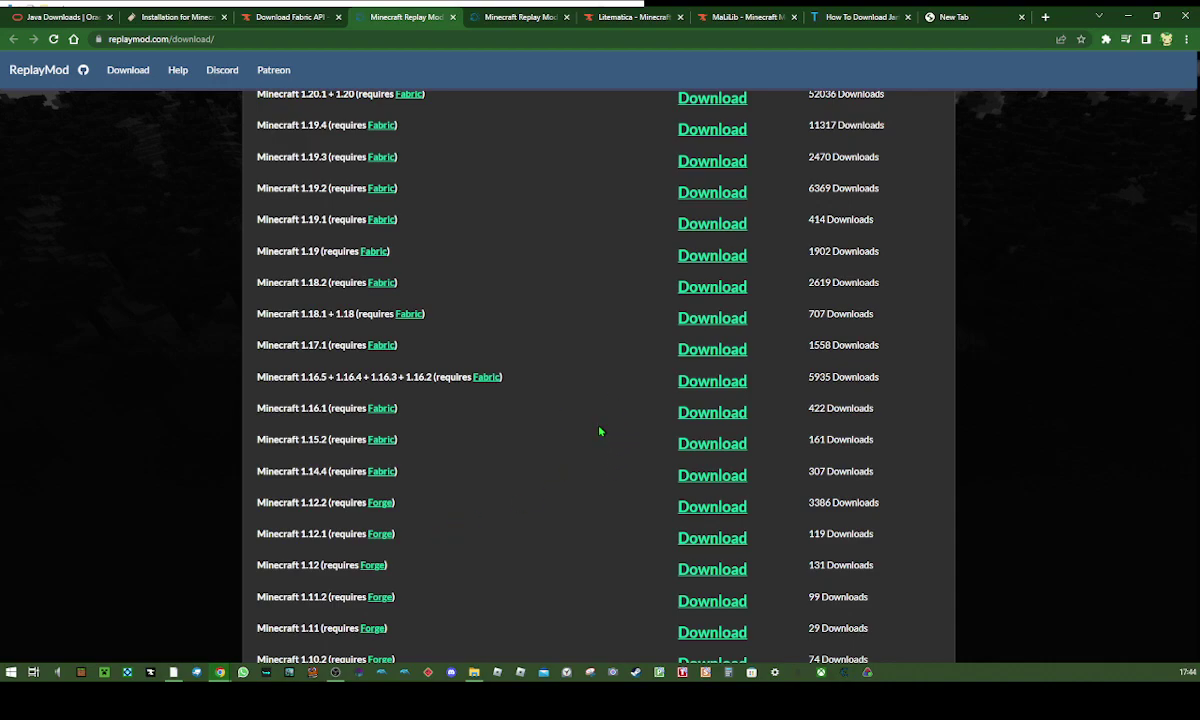
{"action": "scroll", "coordinate": [600, 431], "scroll_direction": "up", "scroll_amount": 5}
{"action": "scroll", "coordinate": [525, 276], "scroll_direction": "down", "scroll_amount": 2}
{"action": "scroll", "coordinate": [553, 246], "scroll_direction": "up", "scroll_amount": 2}
{"action": "scroll", "coordinate": [562, 388], "scroll_direction": "down", "scroll_amount": 7}
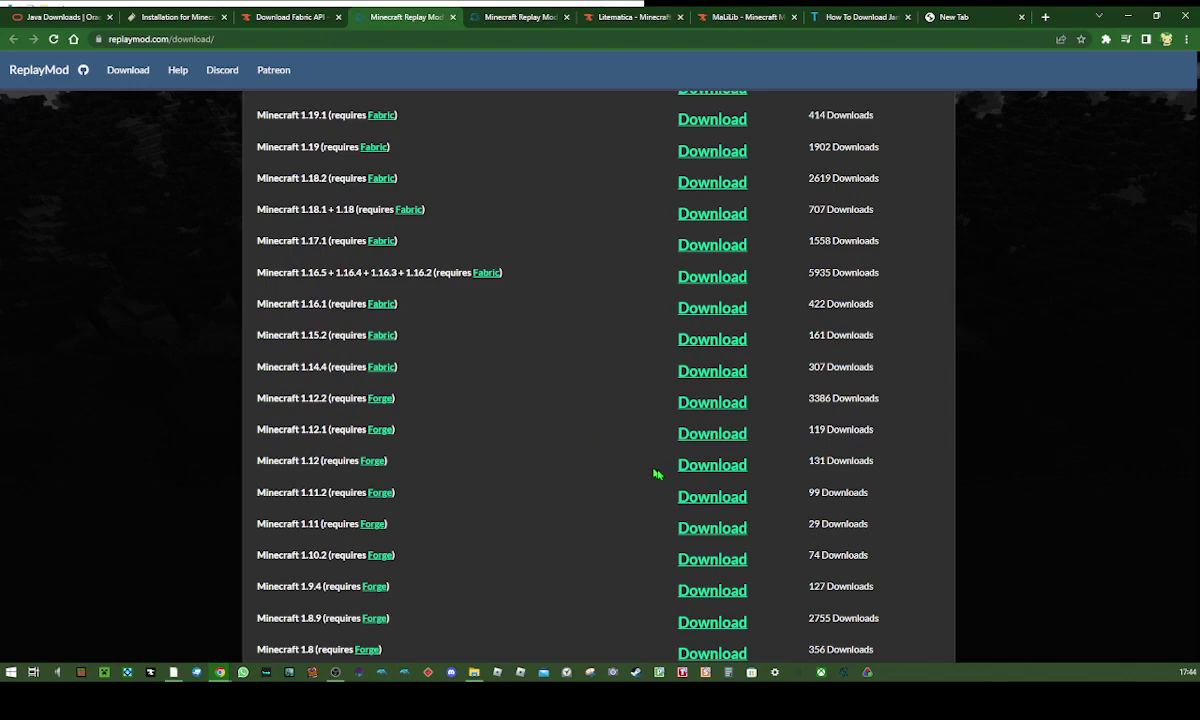
{"action": "left_click_drag", "start_coordinate": [302, 401], "coordinate": [320, 401]}
{"action": "left_click", "coordinate": [294, 401]}
{"action": "scroll", "coordinate": [352, 398], "scroll_direction": "up", "scroll_amount": 3}
{"action": "left_click_drag", "start_coordinate": [300, 302], "coordinate": [354, 302]}
{"action": "left_click", "coordinate": [346, 312]}
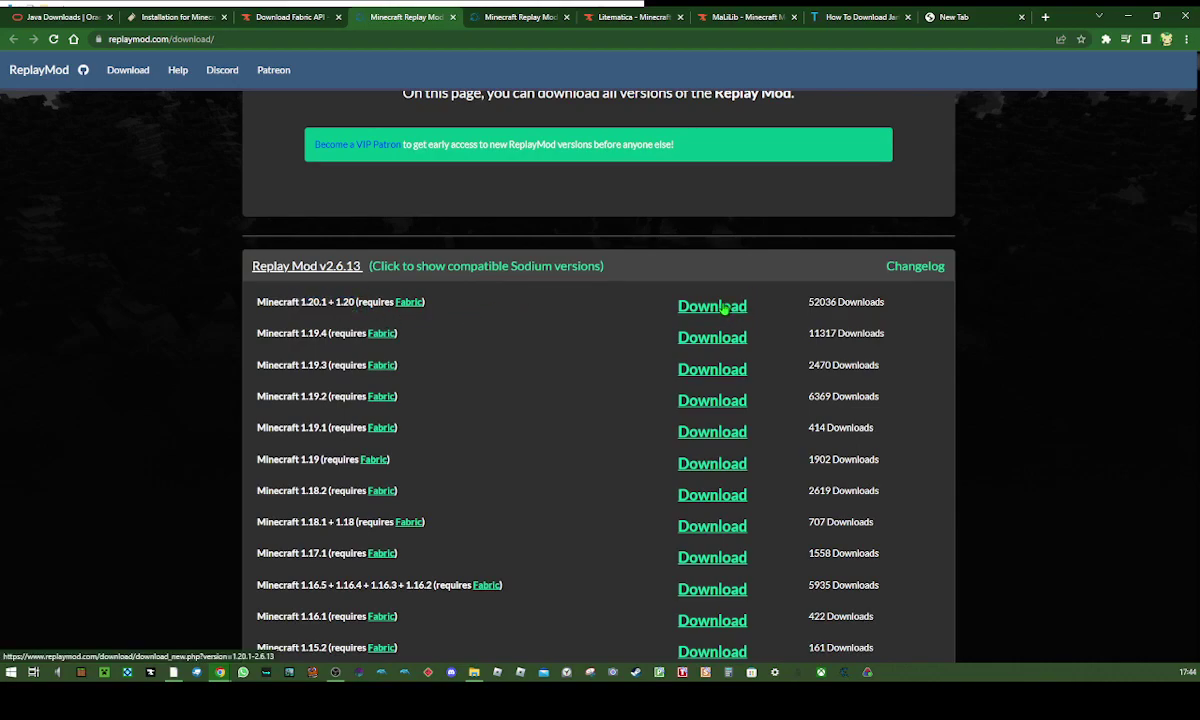
- Download Replay Mod v2.6.13 for Minecraft 1.20.1 + 1.20, then return to the Replay Mod documentation page
{"action": "left_click", "coordinate": [725, 309]}
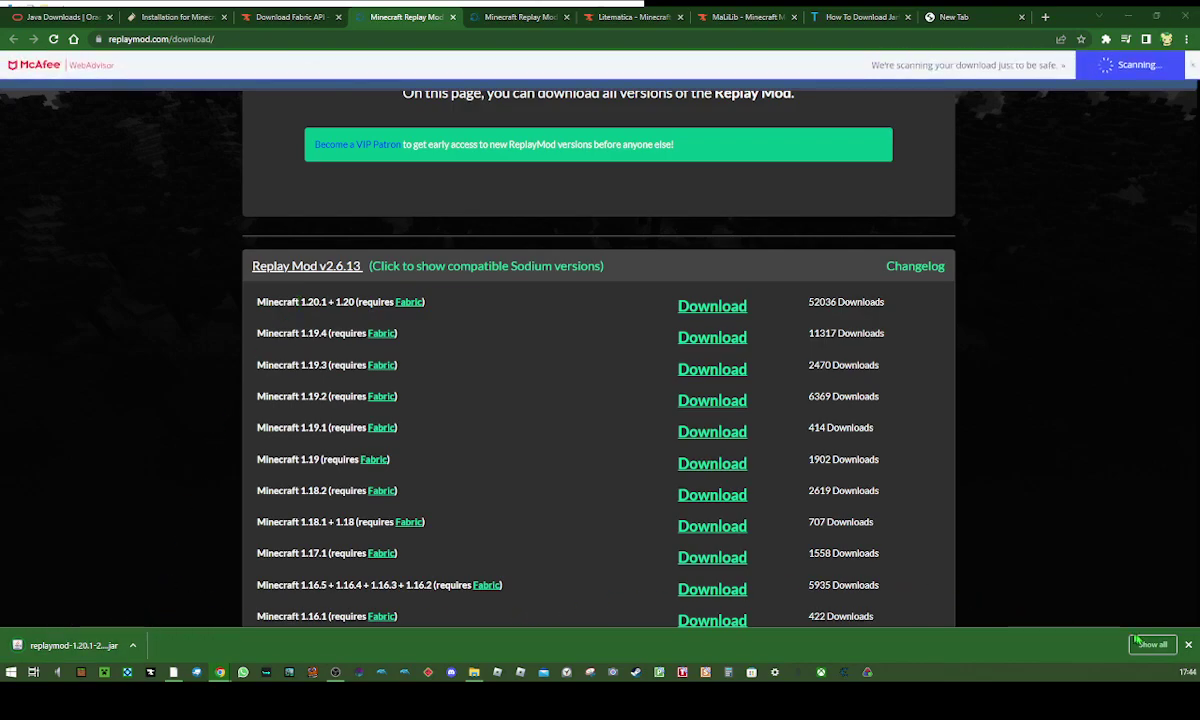
{"action": "left_click", "coordinate": [1189, 645]}
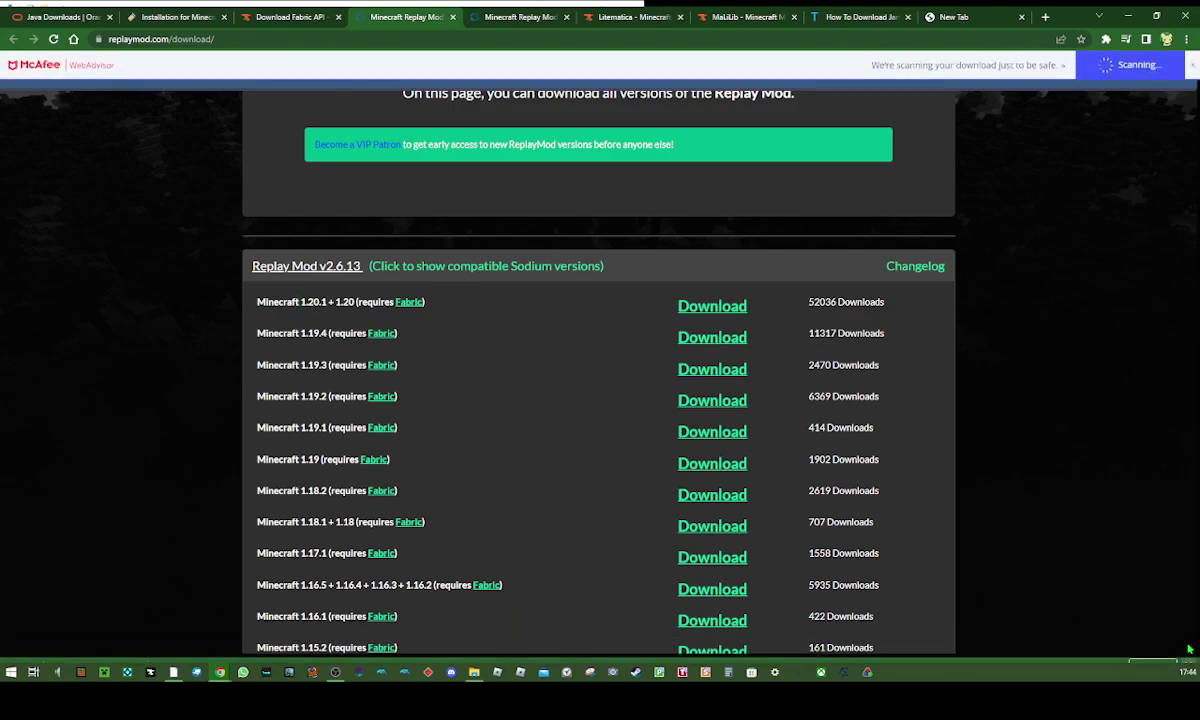
{"action": "left_click", "coordinate": [532, 17]}
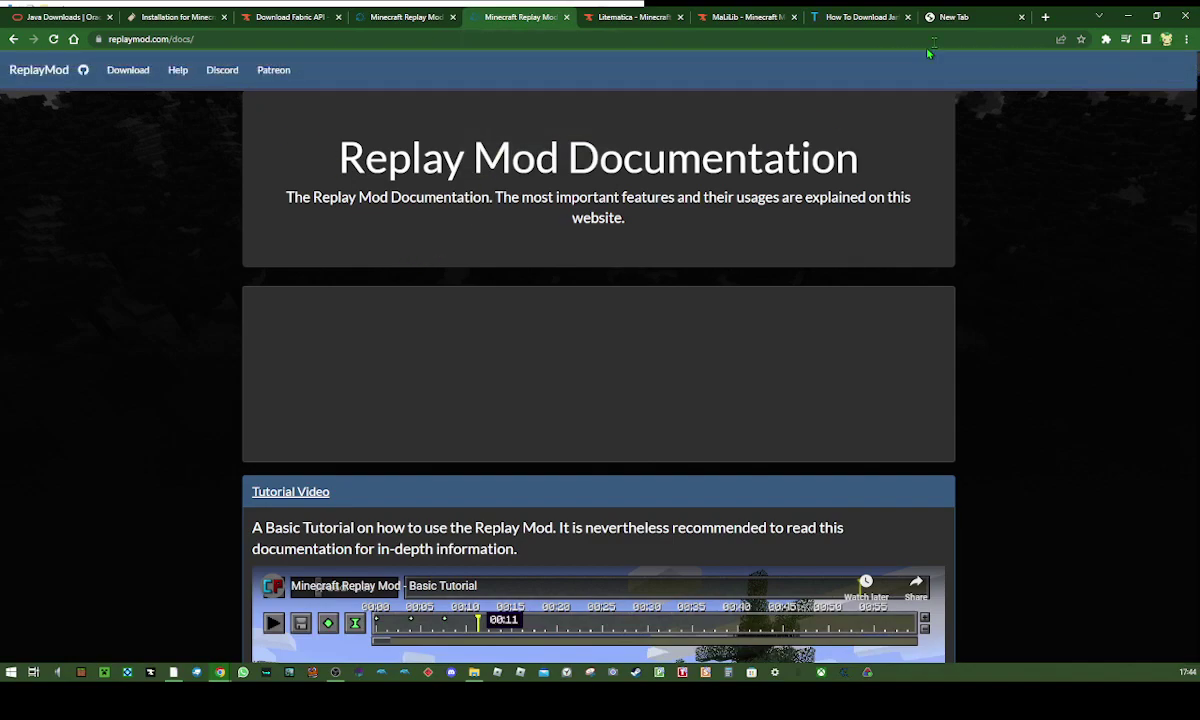
- Minimize the browser and move the fabric-api and replaymod jar files from the Downloads folder to the desktop
{"action": "left_click", "coordinate": [1127, 16]}
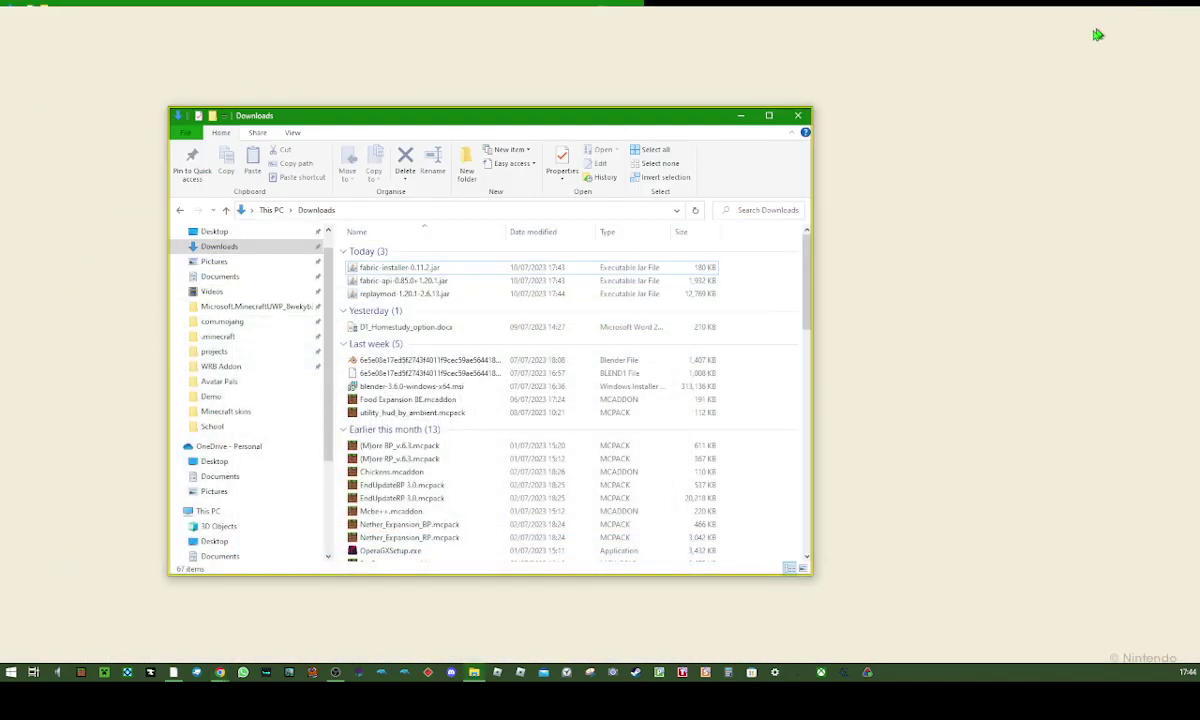
{"action": "mouse_move", "coordinate": [578, 120]}
{"action": "left_mouse_down"}
{"action": "mouse_move", "coordinate": [691, 83]}
{"action": "mouse_move", "coordinate": [597, 122]}
{"action": "left_mouse_up"}
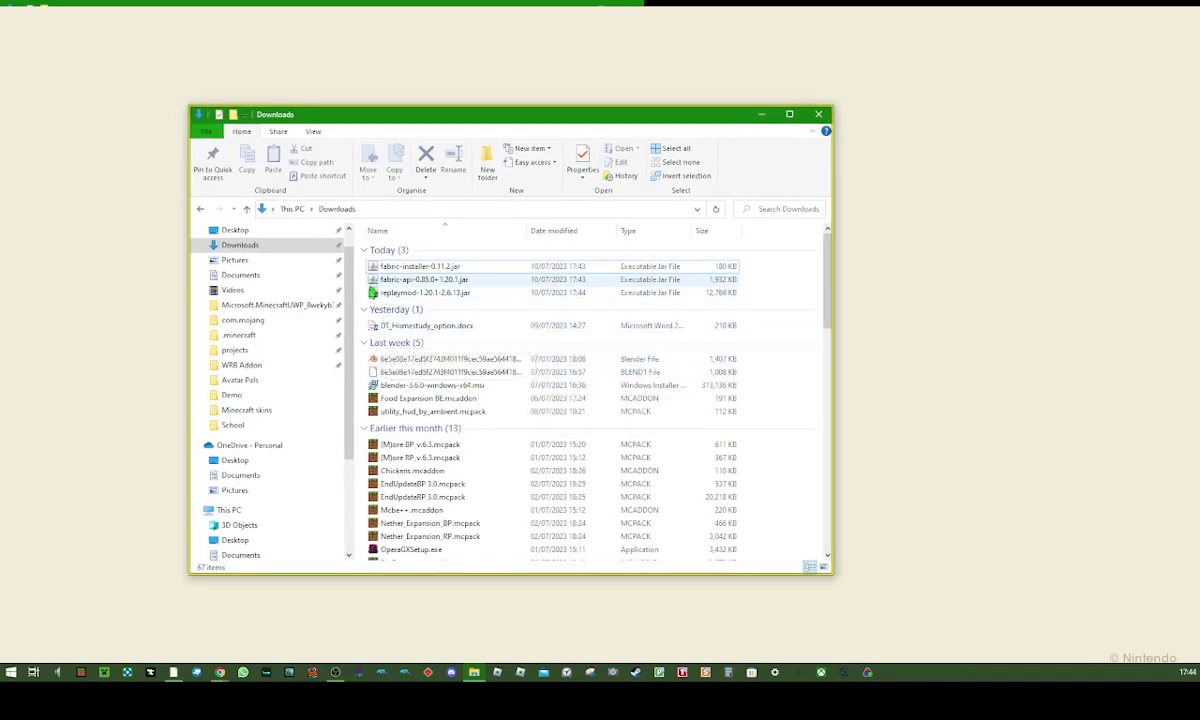
{"action": "left_click_drag", "start_coordinate": [362, 299], "coordinate": [440, 243]}
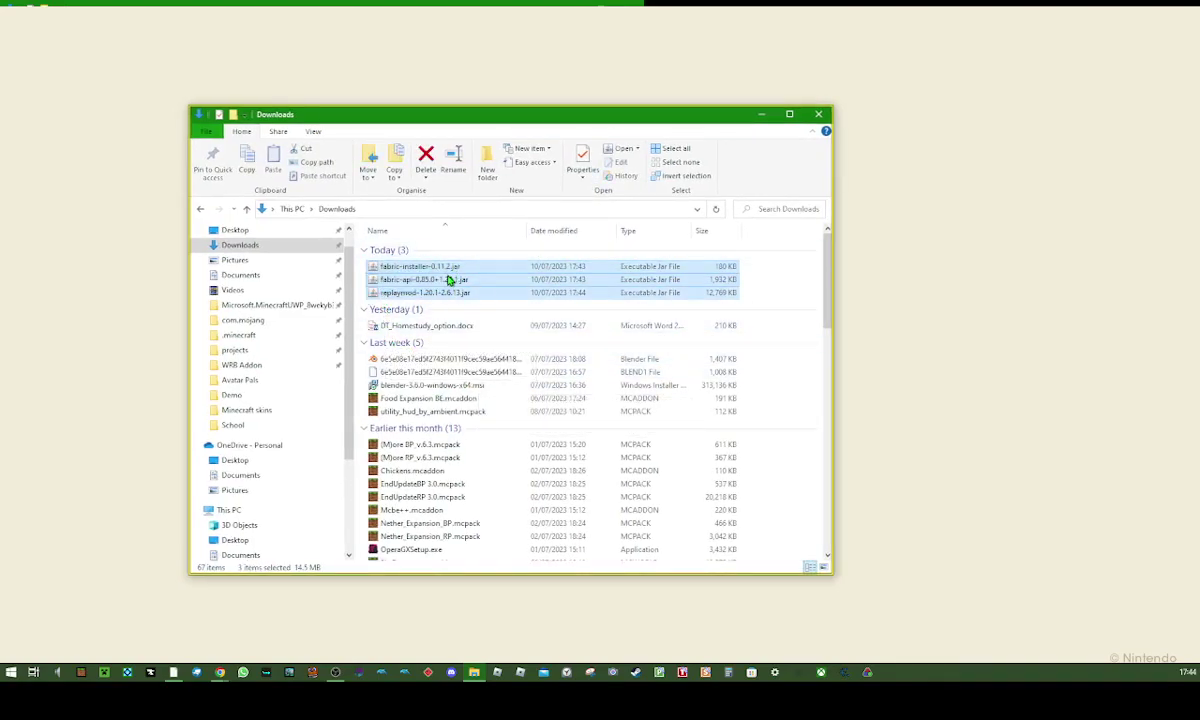
{"action": "left_click_drag", "start_coordinate": [868, 249], "coordinate": [919, 222]}
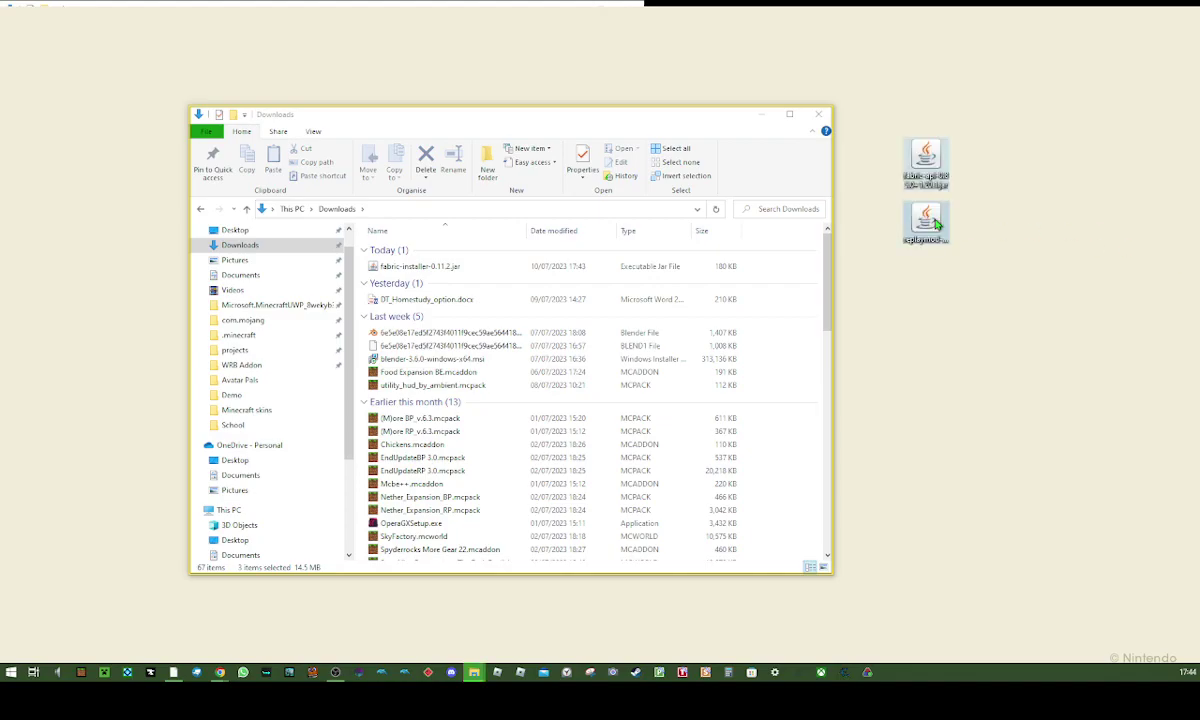
{"action": "left_click_drag", "start_coordinate": [707, 120], "coordinate": [579, 98]}
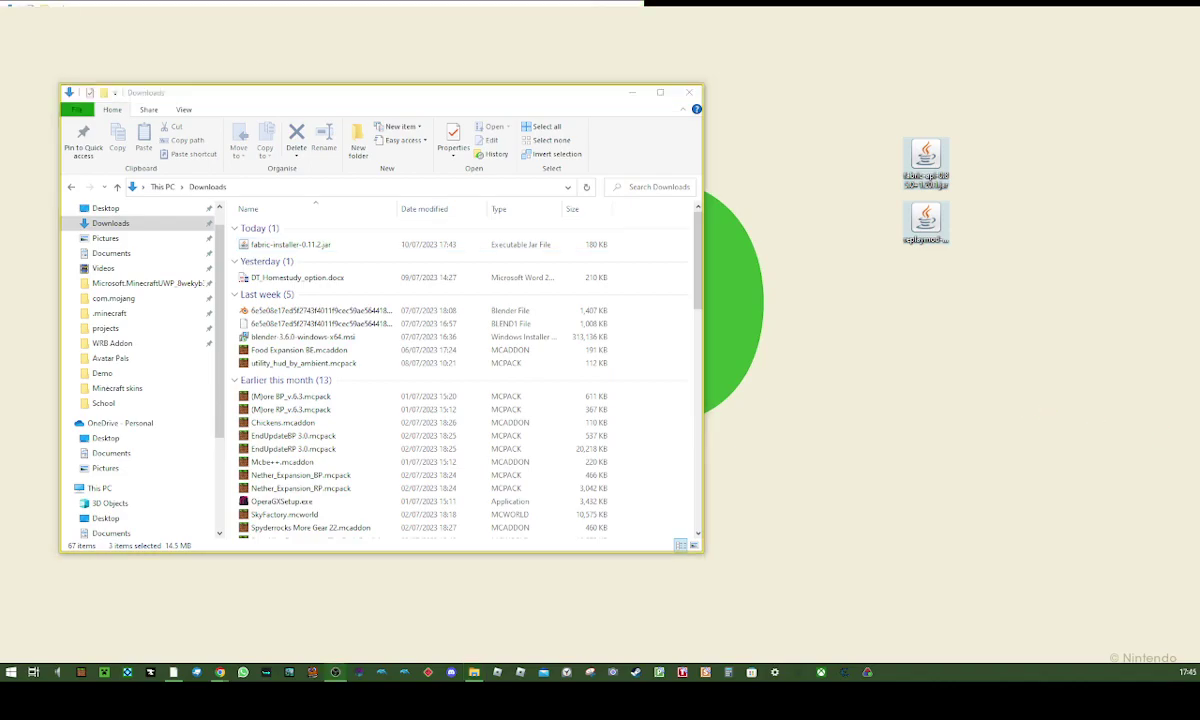
{"action": "left_click", "coordinate": [985, 290]}
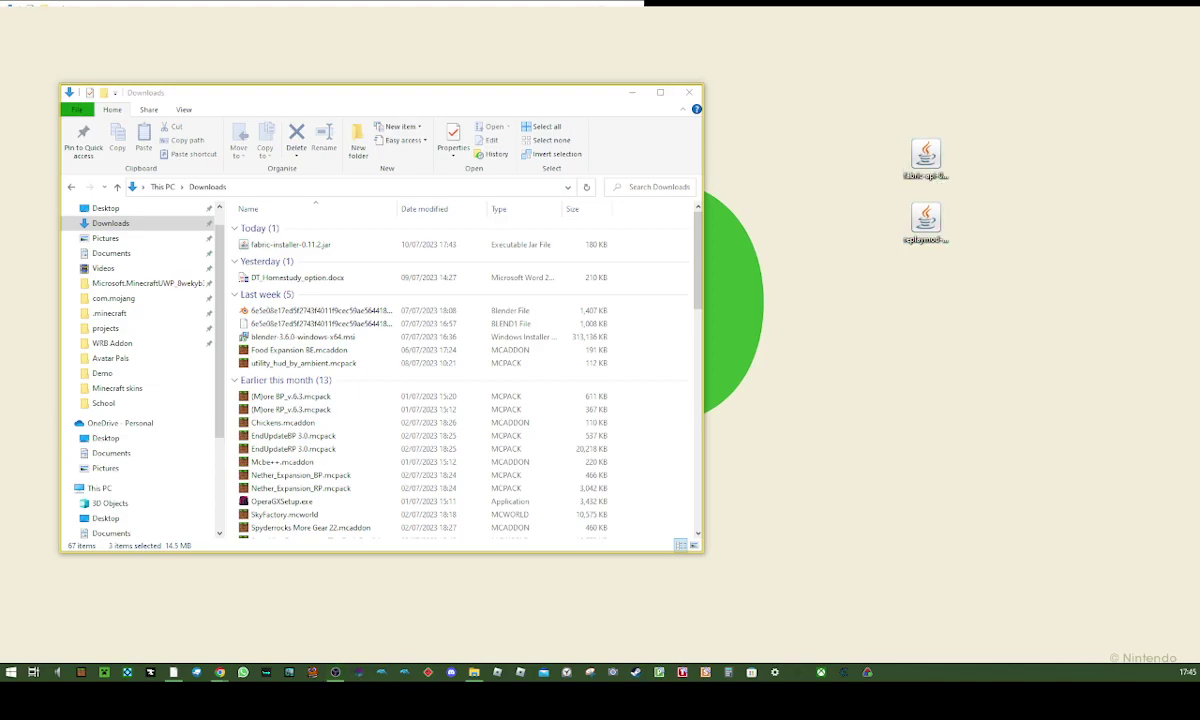
- Place the fabric-installer jar on the desktop apart from the two mod jars, with the Downloads window minimized
{"action": "left_click_drag", "start_coordinate": [876, 340], "coordinate": [394, 235]}
{"action": "left_click", "coordinate": [632, 92]}
{"action": "left_click_drag", "start_coordinate": [918, 162], "coordinate": [632, 225]}
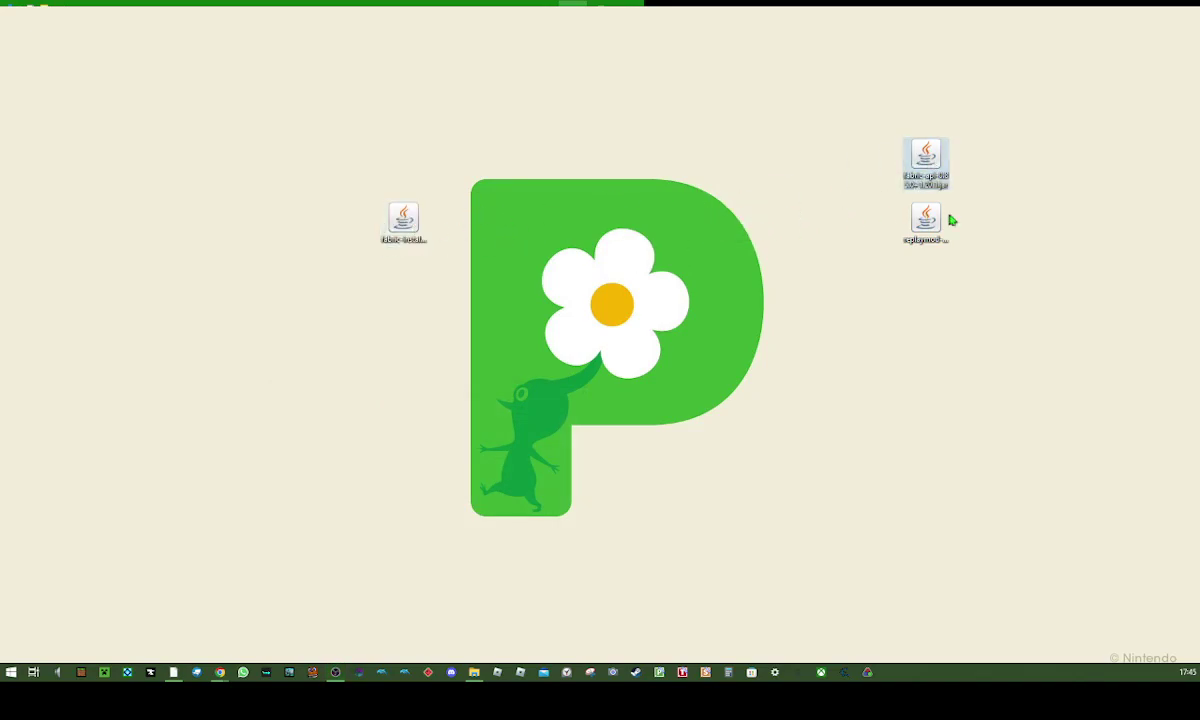
- Place the replaymod jar beside the fabric-api jar on the desktop, and open the fabric-installer jar and the Minecraft Launcher
{"action": "left_click_drag", "start_coordinate": [926, 224], "coordinate": [677, 242]}
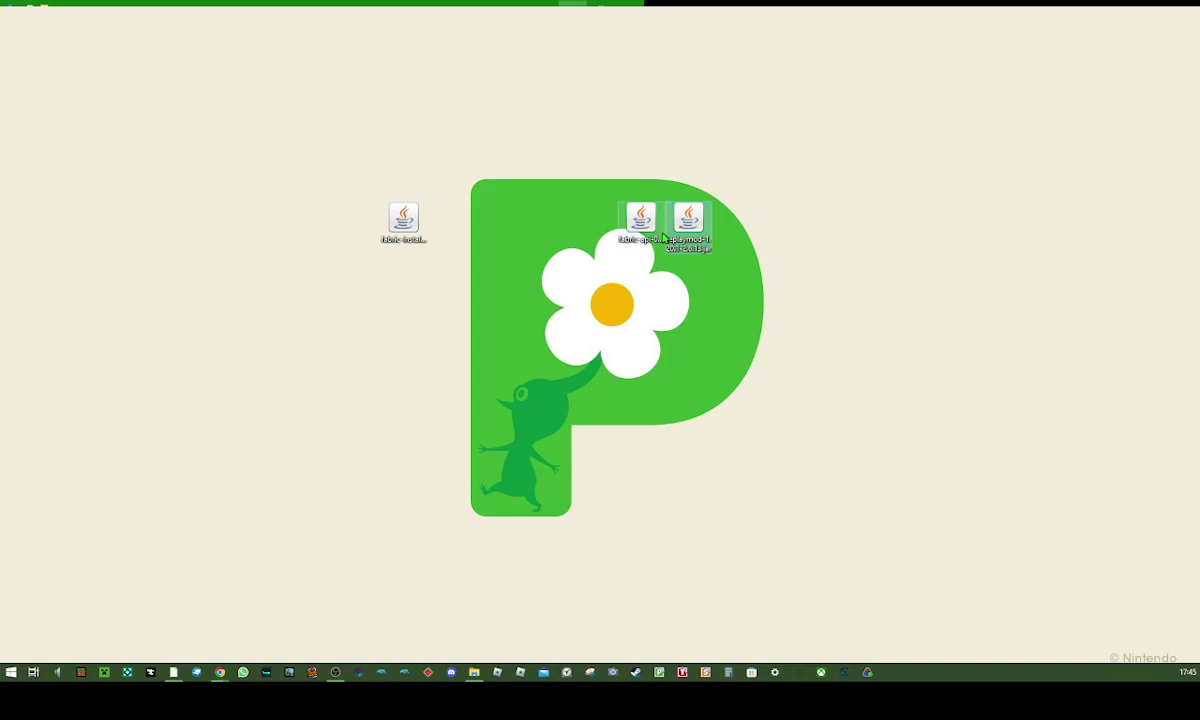
{"action": "double_click", "coordinate": [403, 228]}
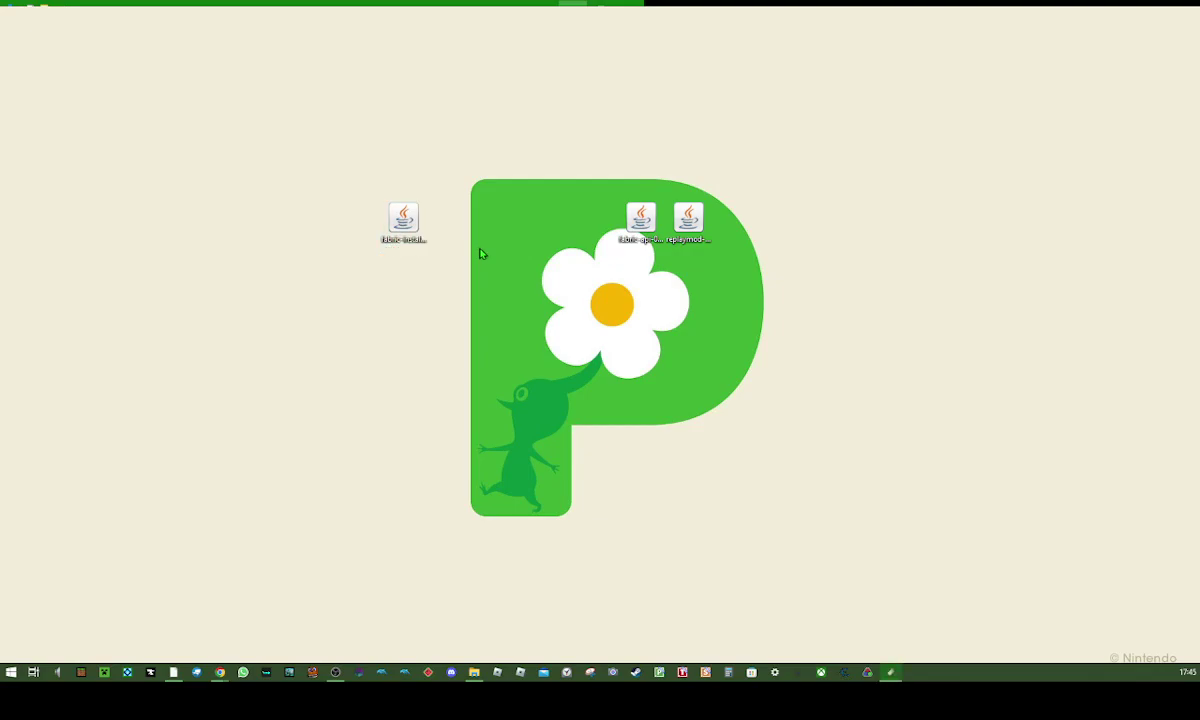
{"action": "left_click_drag", "start_coordinate": [835, 255], "coordinate": [509, 290]}
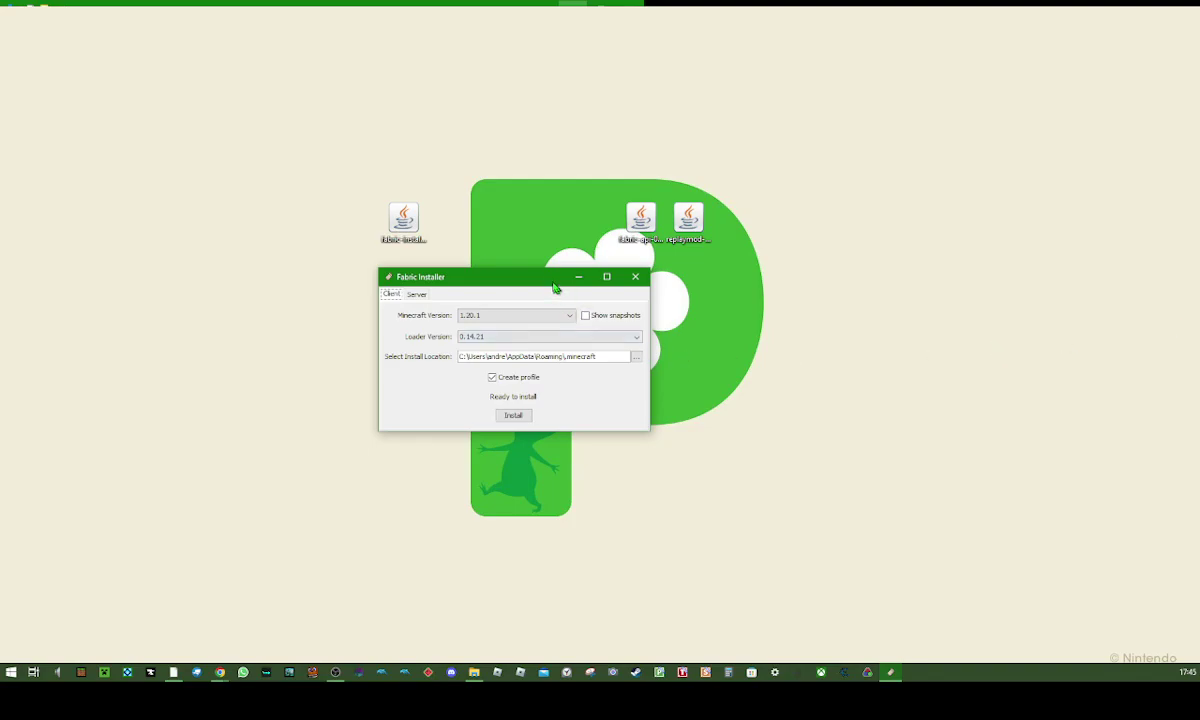
{"action": "left_click_drag", "start_coordinate": [520, 286], "coordinate": [547, 310]}
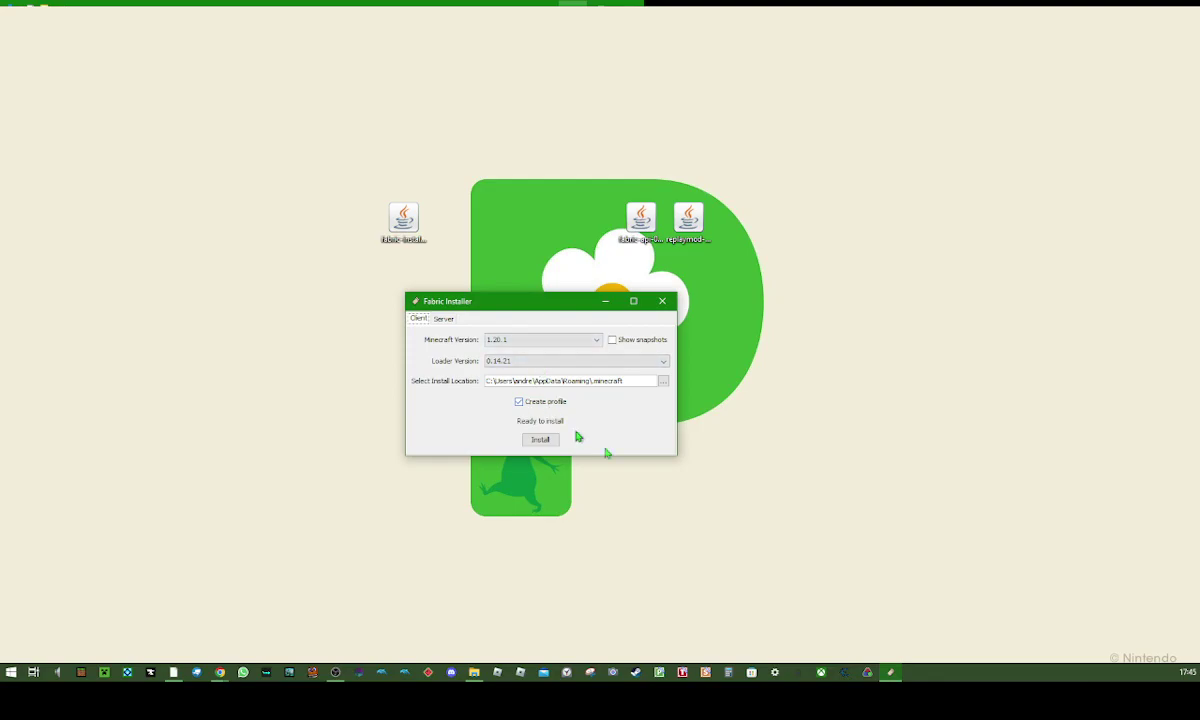
{"action": "left_click", "coordinate": [105, 671]}
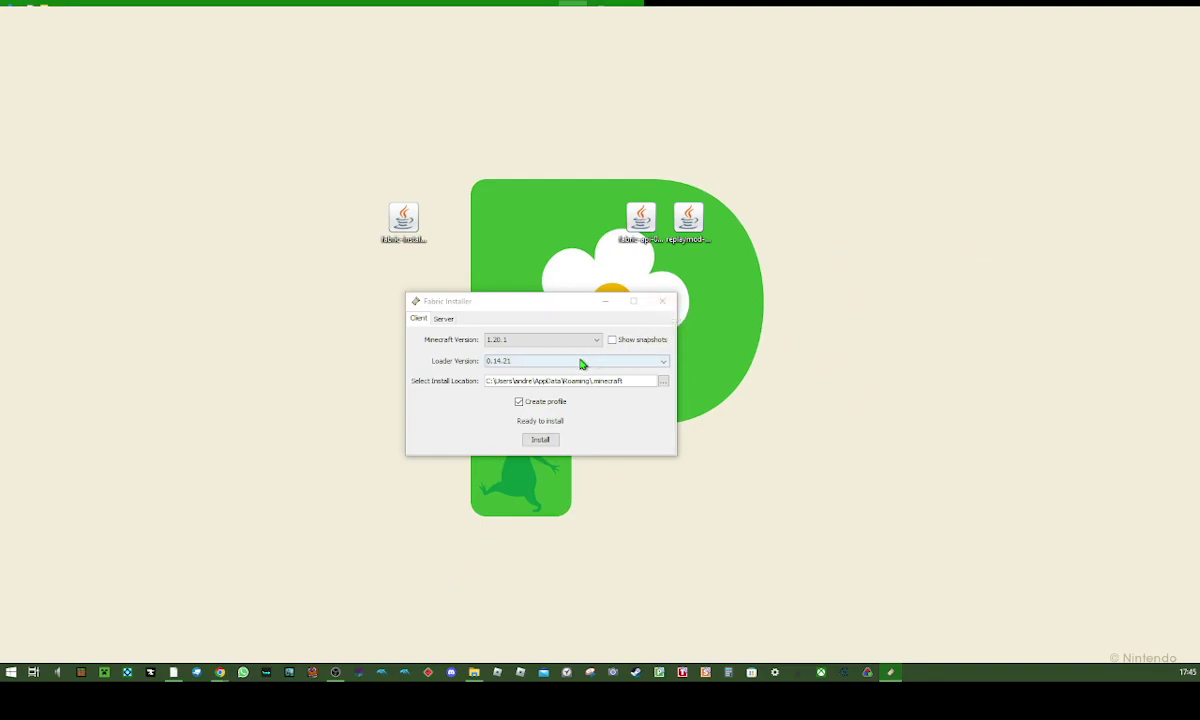
- Select Minecraft version 1.14 in the Fabric Installer's client settings
{"action": "left_click", "coordinate": [545, 340]}
{"action": "scroll", "coordinate": [530, 388], "scroll_direction": "down", "scroll_amount": 4}
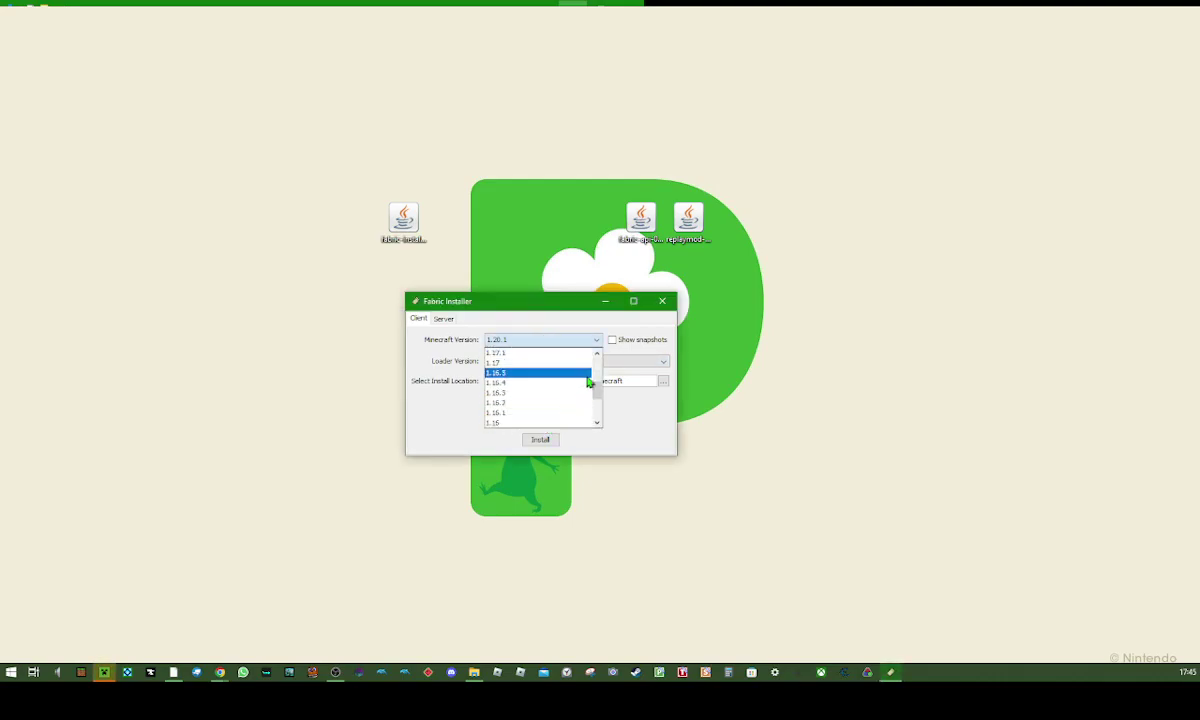
{"action": "left_click", "coordinate": [598, 423]}
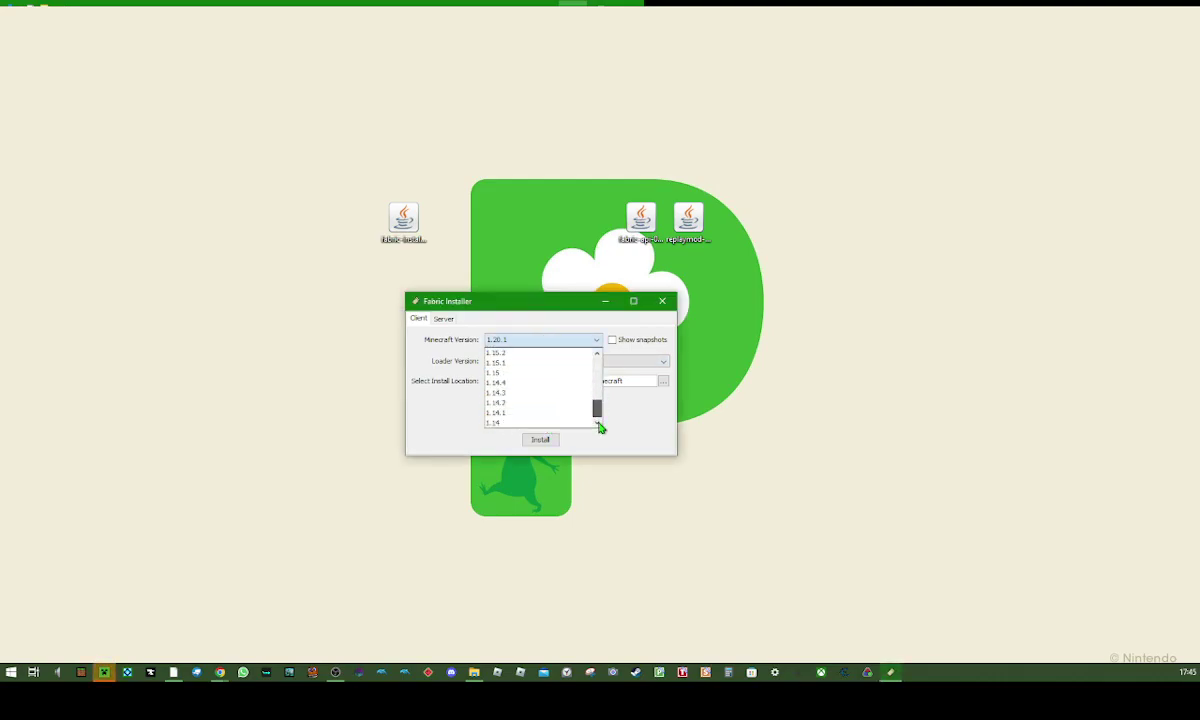
{"action": "left_click", "coordinate": [517, 426]}
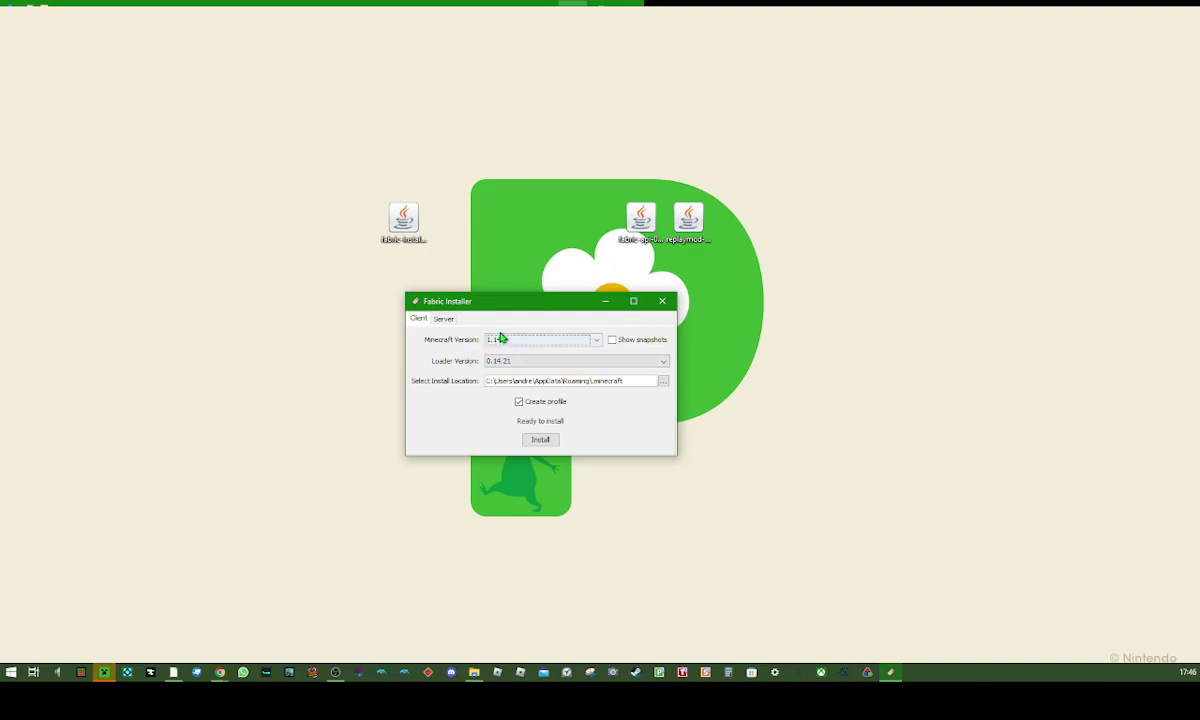
- Set the Fabric Installer's Minecraft version to 1.20
{"action": "left_click", "coordinate": [526, 343]}
{"action": "left_click_drag", "start_coordinate": [598, 408], "coordinate": [598, 344]}
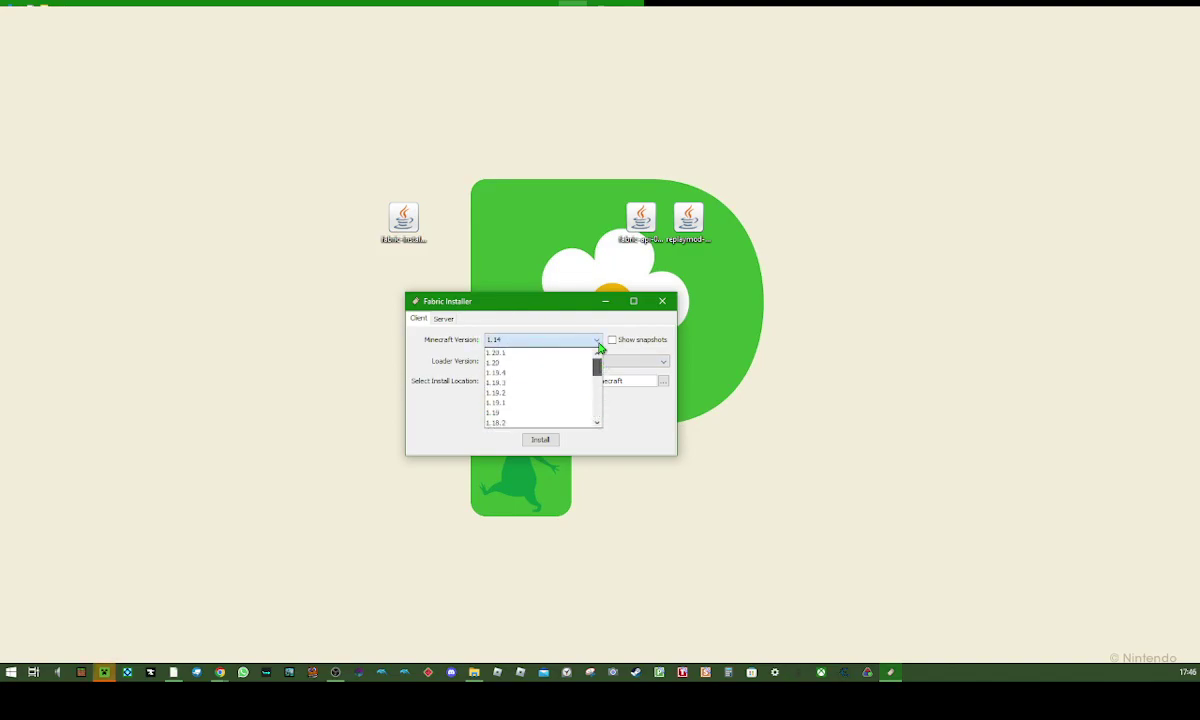
{"action": "left_click", "coordinate": [500, 362]}
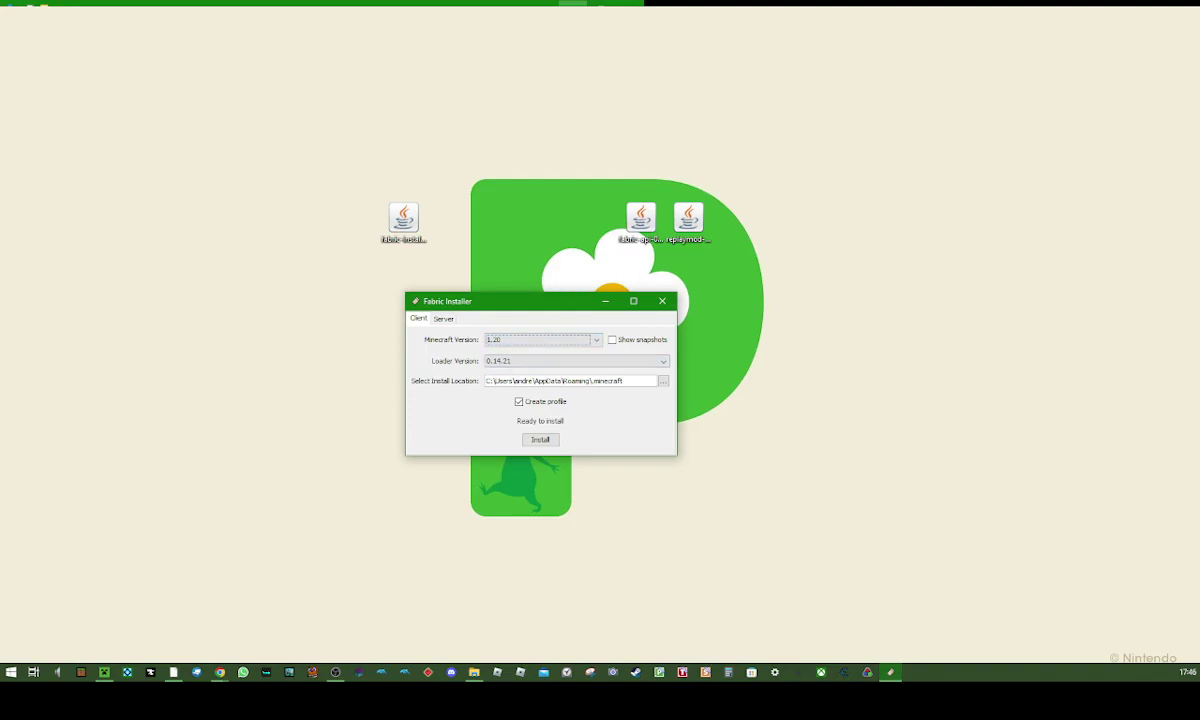
- Bring the Minecraft Launcher beside the Fabric Installer and look through its Java Edition installations for existing Fabric profiles
{"action": "left_click_drag", "start_coordinate": [1199, 198], "coordinate": [211, 335]}
{"action": "left_click_drag", "start_coordinate": [478, 297], "coordinate": [802, 141]}
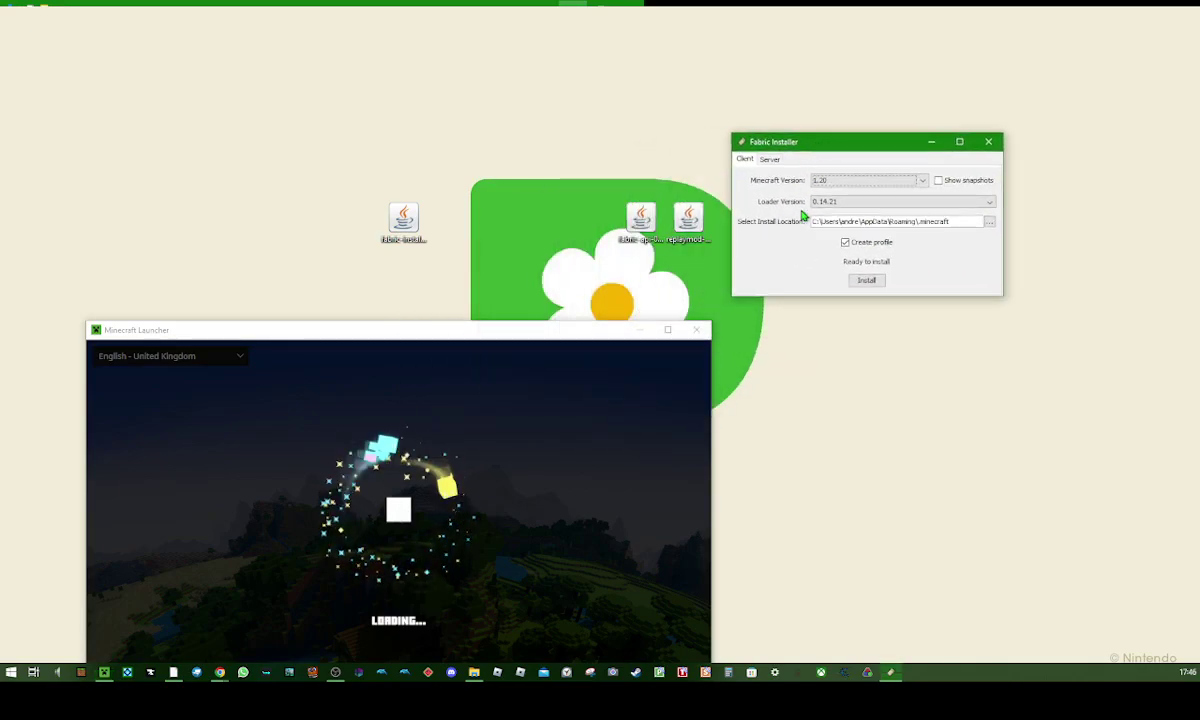
{"action": "left_click", "coordinate": [840, 180]}
{"action": "left_click", "coordinate": [836, 200]}
{"action": "left_click_drag", "start_coordinate": [539, 329], "coordinate": [525, 224]}
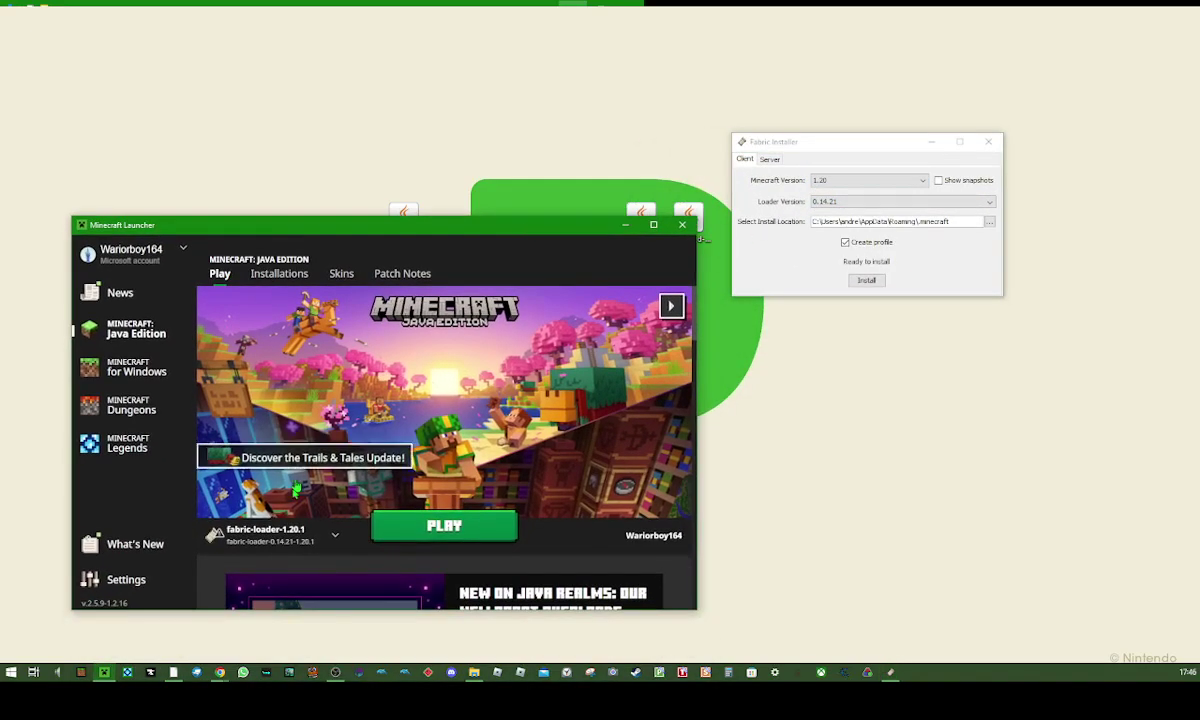
{"action": "left_click", "coordinate": [290, 273]}
{"action": "scroll", "coordinate": [311, 437], "scroll_direction": "down", "scroll_amount": 3}
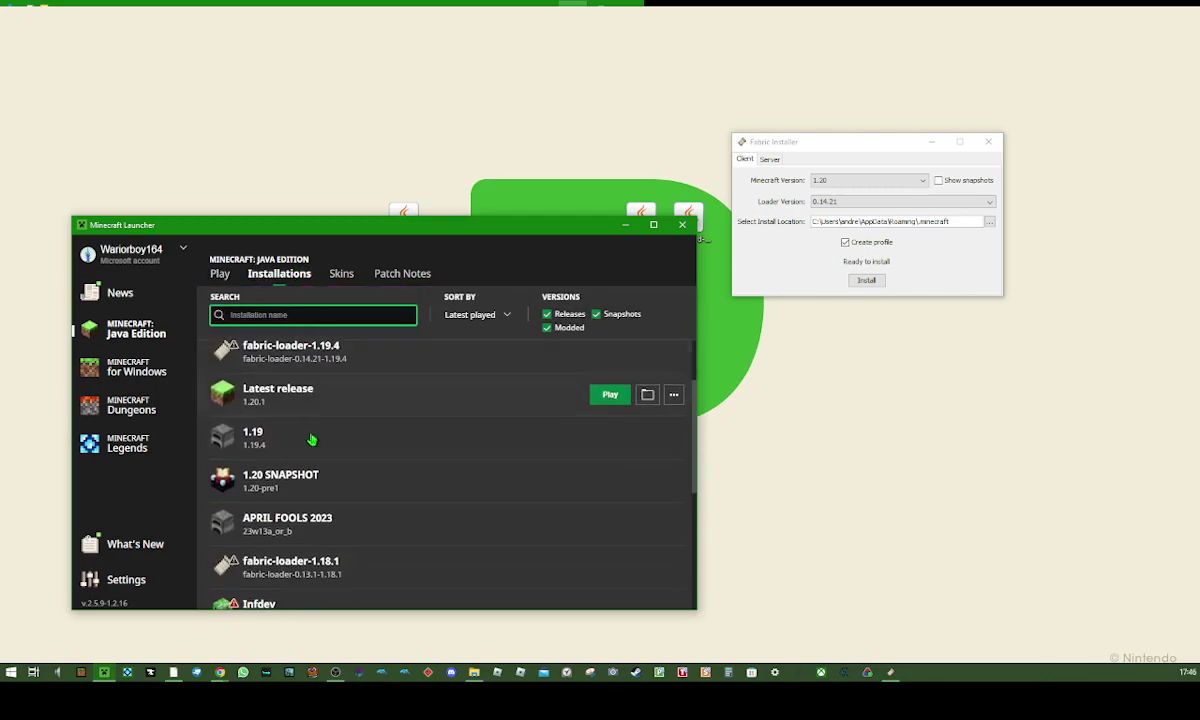
{"action": "scroll", "coordinate": [311, 437], "scroll_direction": "up", "scroll_amount": 3}
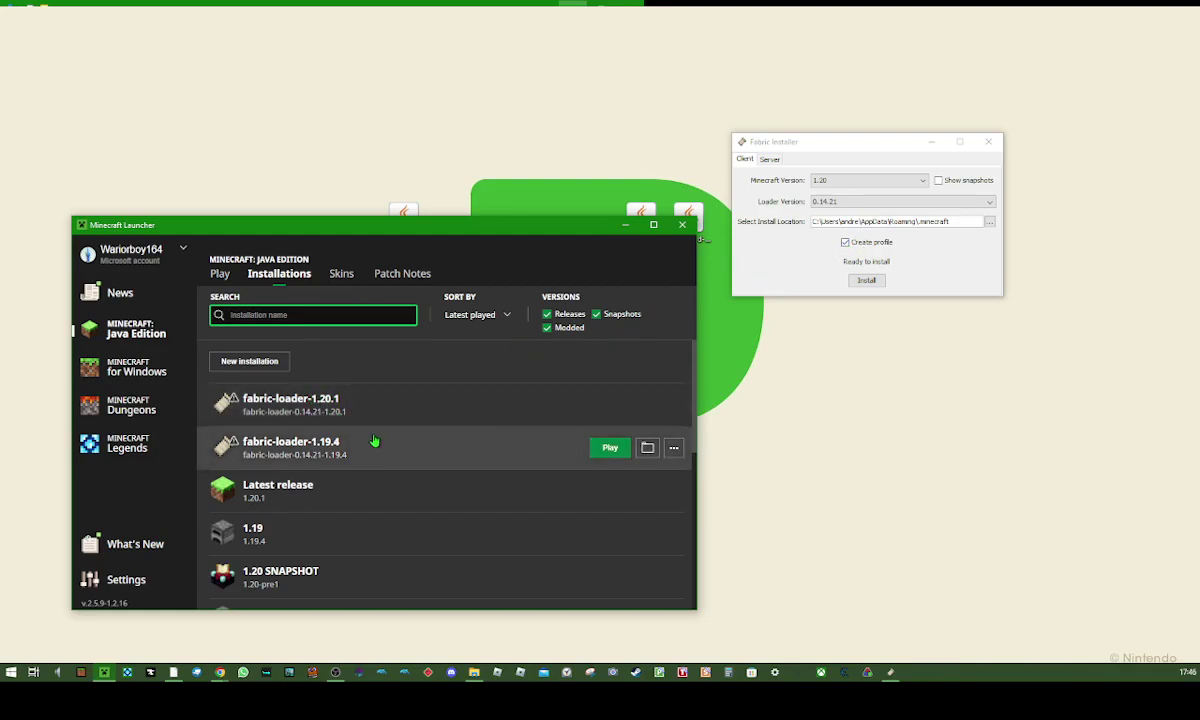
- Install Fabric loader 0.14.21 for Minecraft 1.20 with a created profile, and close the Fabric Installer and restart the Minecraft Launcher
{"action": "left_click", "coordinate": [862, 280]}
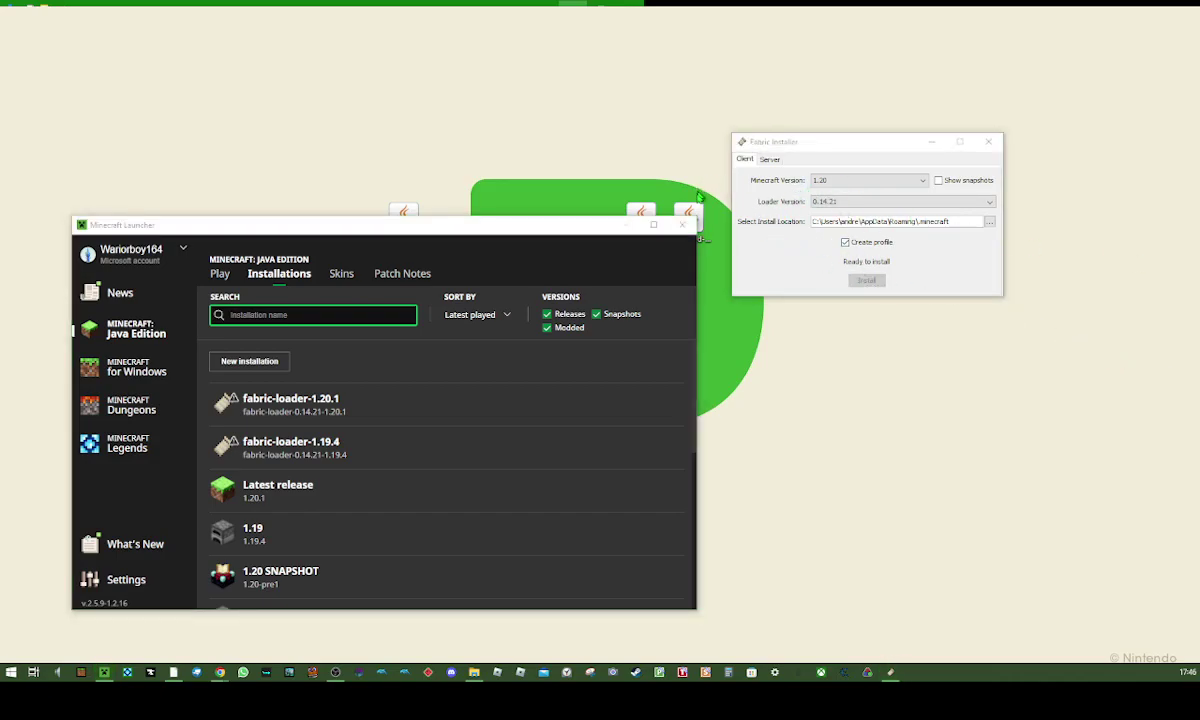
{"action": "left_click", "coordinate": [683, 224]}
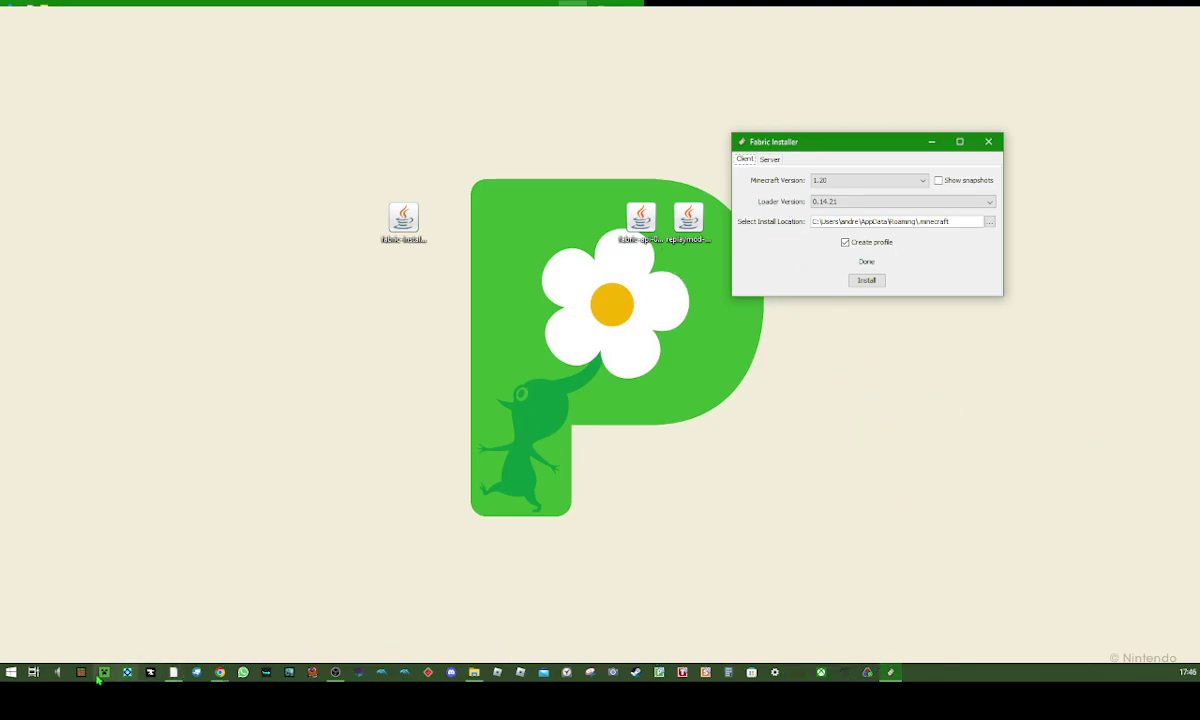
{"action": "left_click", "coordinate": [988, 141]}
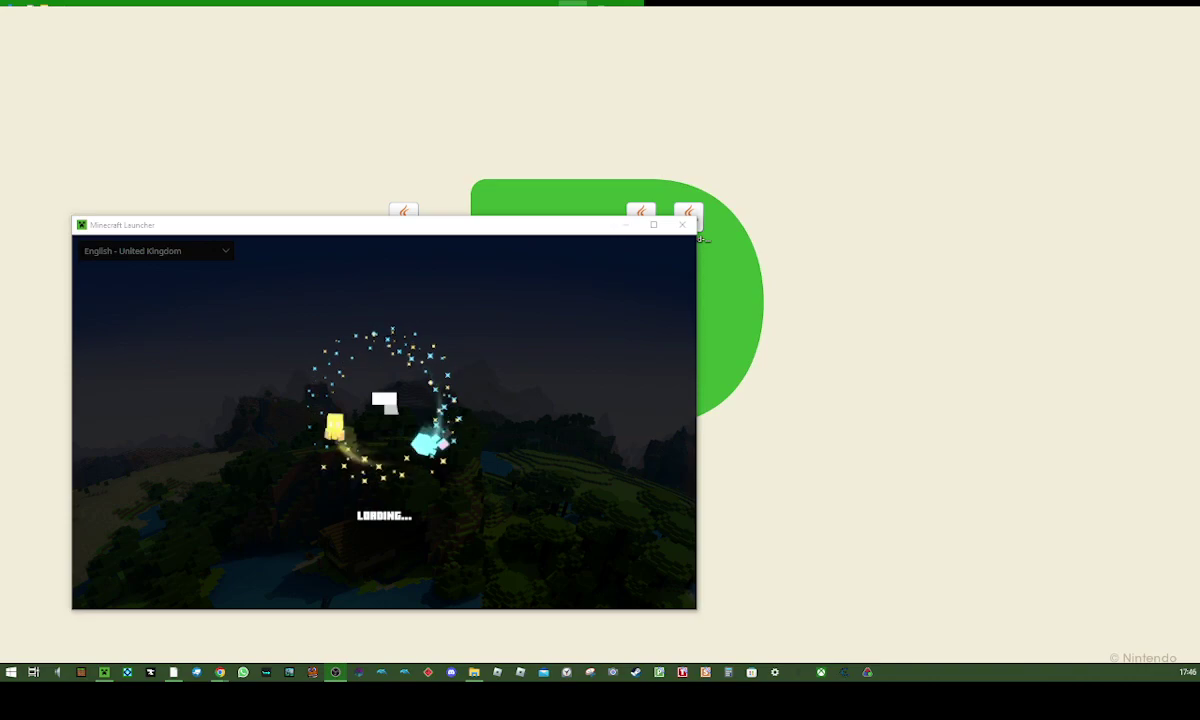
- Open the restarted Launcher's Java Edition installations and examine the list with modded versions hidden, restoring the Modded filter when finished
{"action": "left_click_drag", "start_coordinate": [568, 230], "coordinate": [728, 163]}
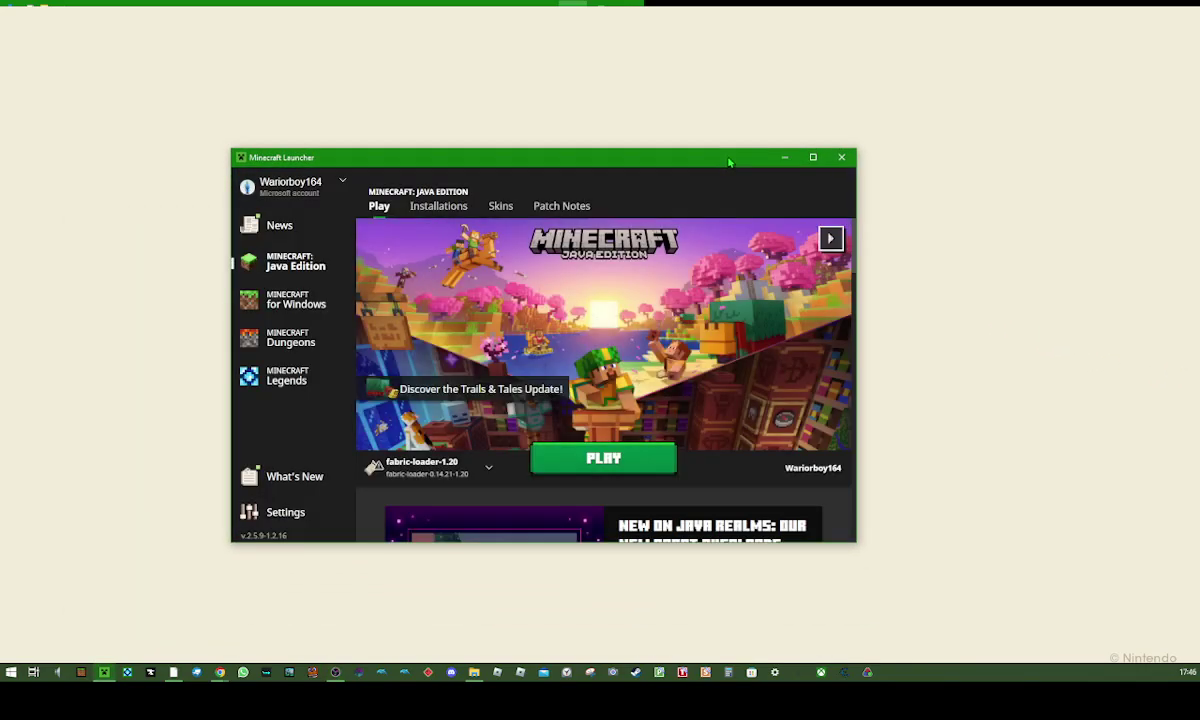
{"action": "left_click", "coordinate": [442, 208]}
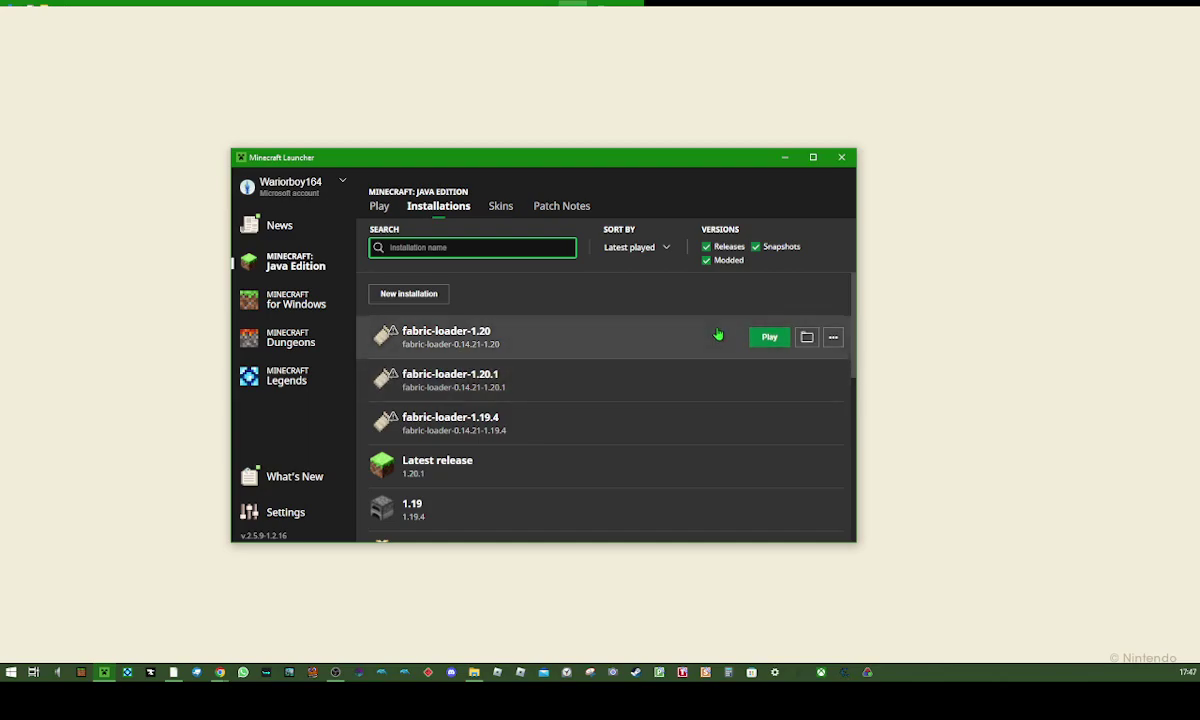
{"action": "left_click", "coordinate": [722, 261]}
{"action": "scroll", "coordinate": [580, 400], "scroll_direction": "down", "scroll_amount": 2}
{"action": "scroll", "coordinate": [608, 440], "scroll_direction": "up", "scroll_amount": 1}
{"action": "scroll", "coordinate": [616, 468], "scroll_direction": "down", "scroll_amount": 2}
{"action": "scroll", "coordinate": [616, 463], "scroll_direction": "up", "scroll_amount": 5}
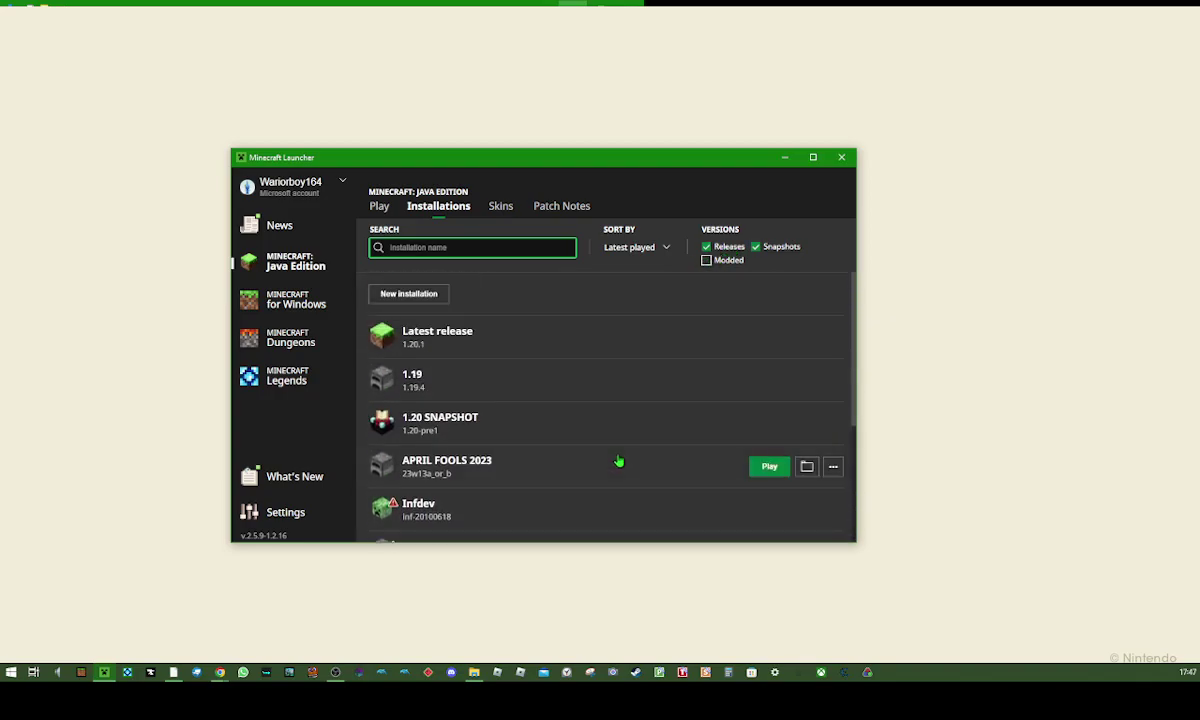
{"action": "left_click", "coordinate": [717, 263]}
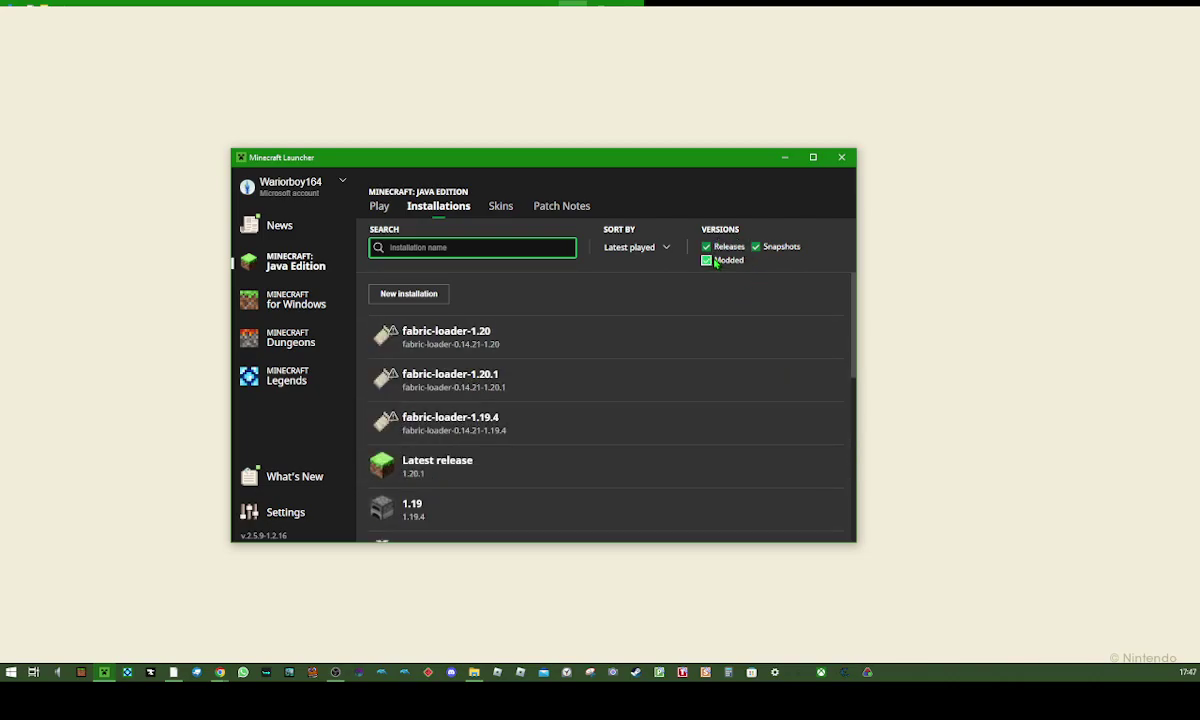
- Hide snapshot versions from the installations list, keeping Releases and Modded enabled, and look through the remaining entries
{"action": "left_click", "coordinate": [716, 247]}
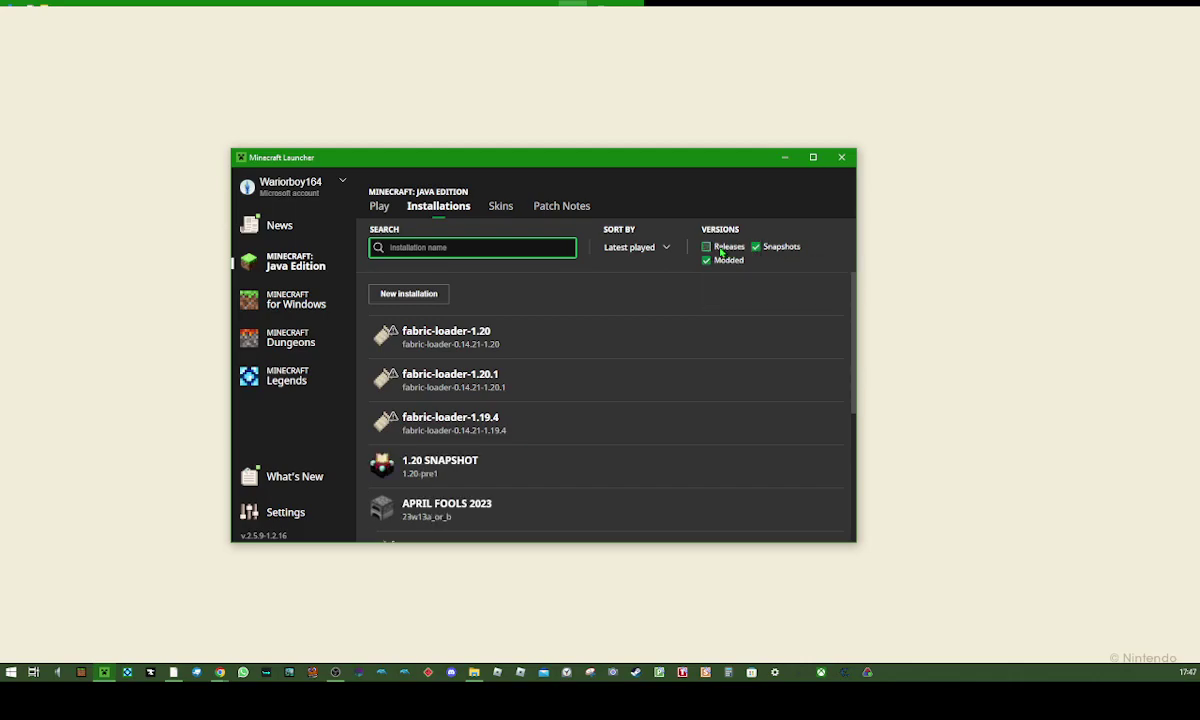
{"action": "left_click", "coordinate": [716, 247]}
{"action": "left_click", "coordinate": [757, 247]}
{"action": "scroll", "coordinate": [498, 463], "scroll_direction": "down", "scroll_amount": 4}
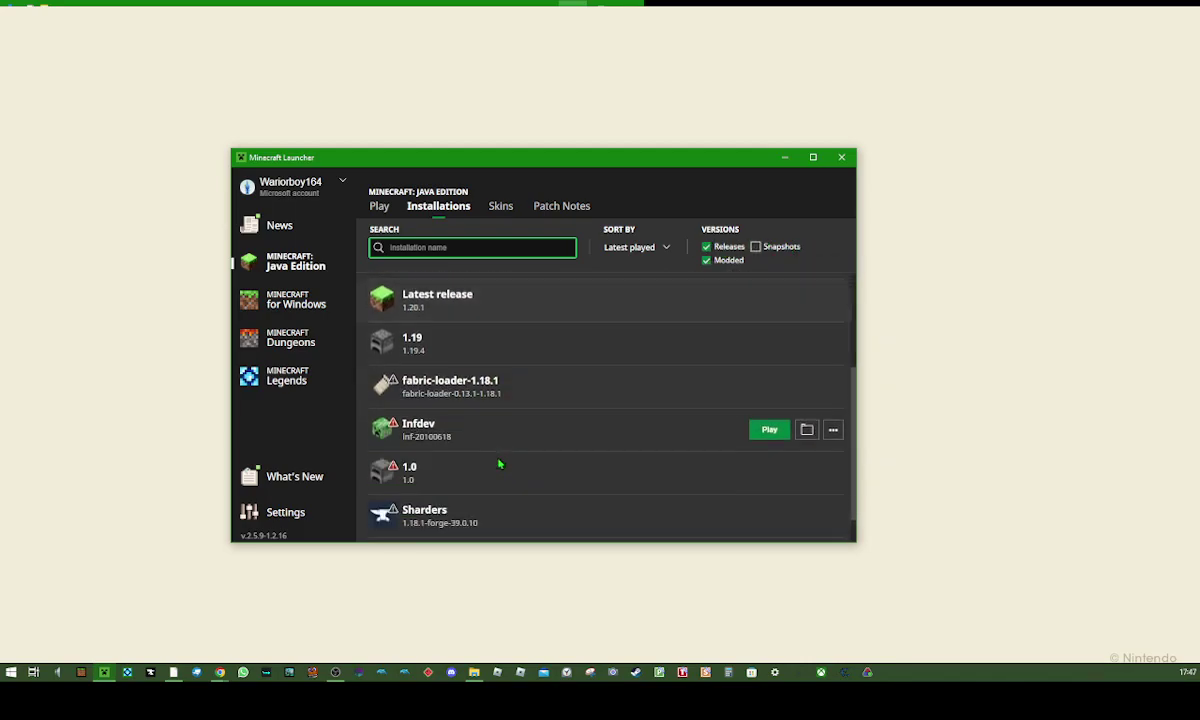
{"action": "scroll", "coordinate": [498, 463], "scroll_direction": "down", "scroll_amount": 1}
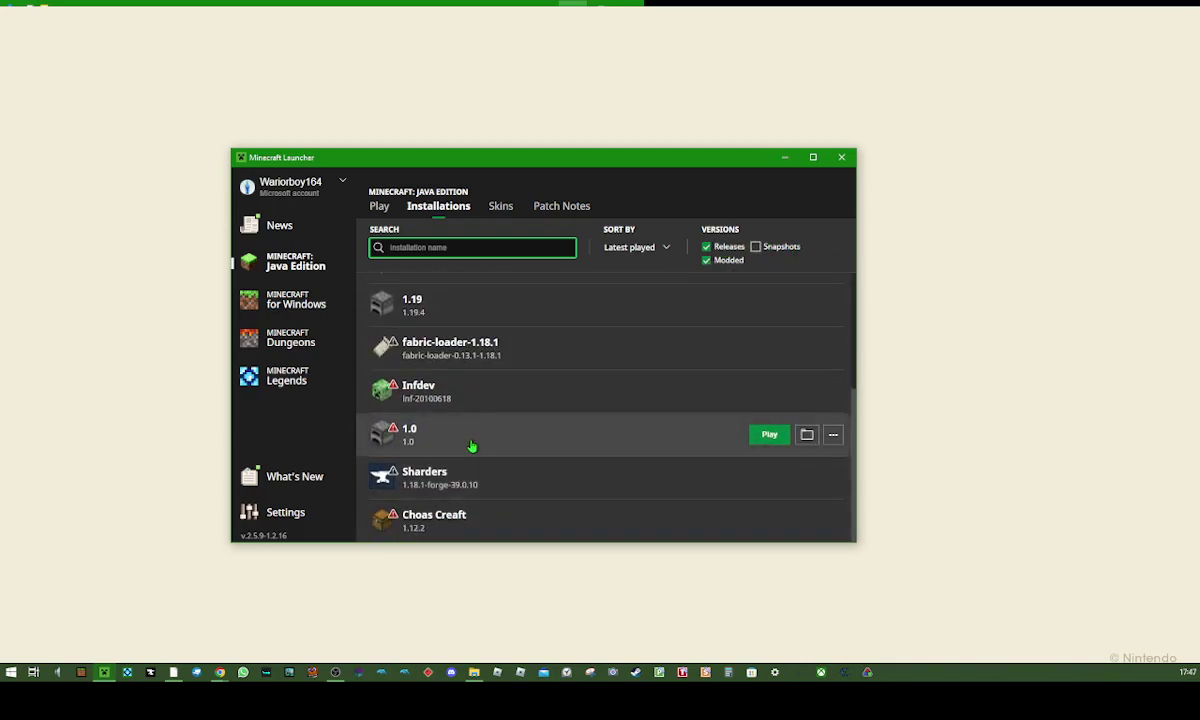
{"action": "scroll", "coordinate": [470, 455], "scroll_direction": "up", "scroll_amount": 5}
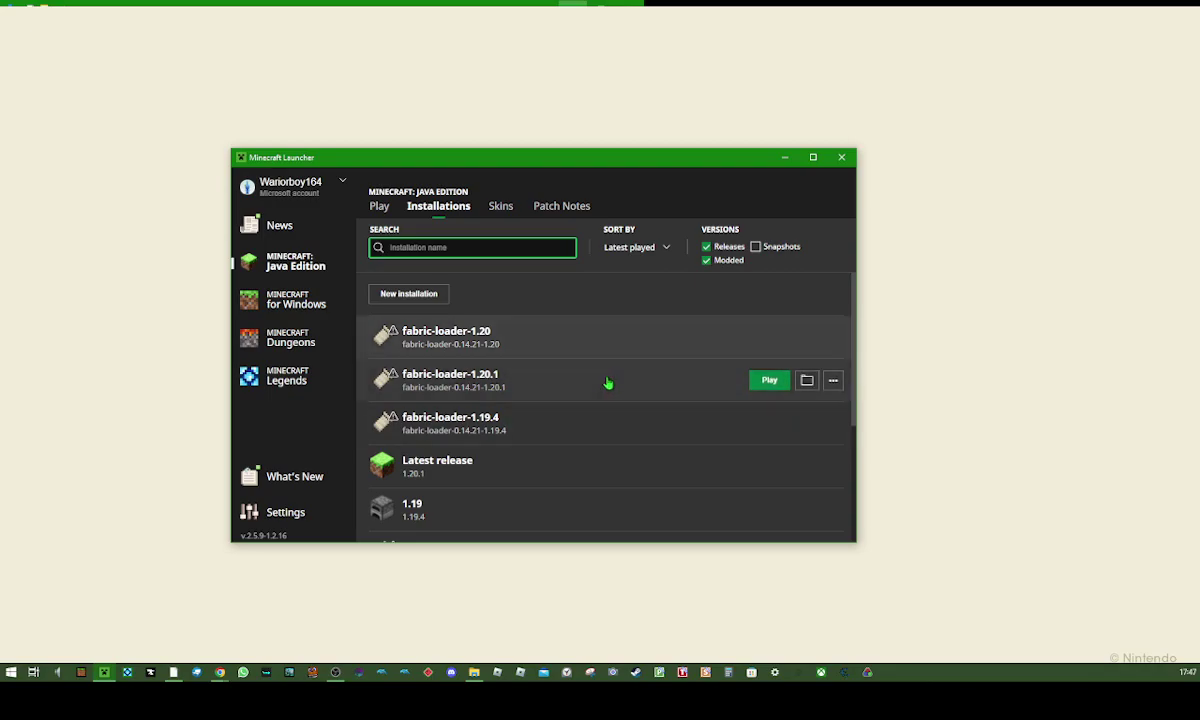
- Move the Launcher clear of the desktop jar files and switch to the Jarfix guide on thebreakdown.xyz in Chrome
{"action": "left_click_drag", "start_coordinate": [618, 168], "coordinate": [729, 381]}
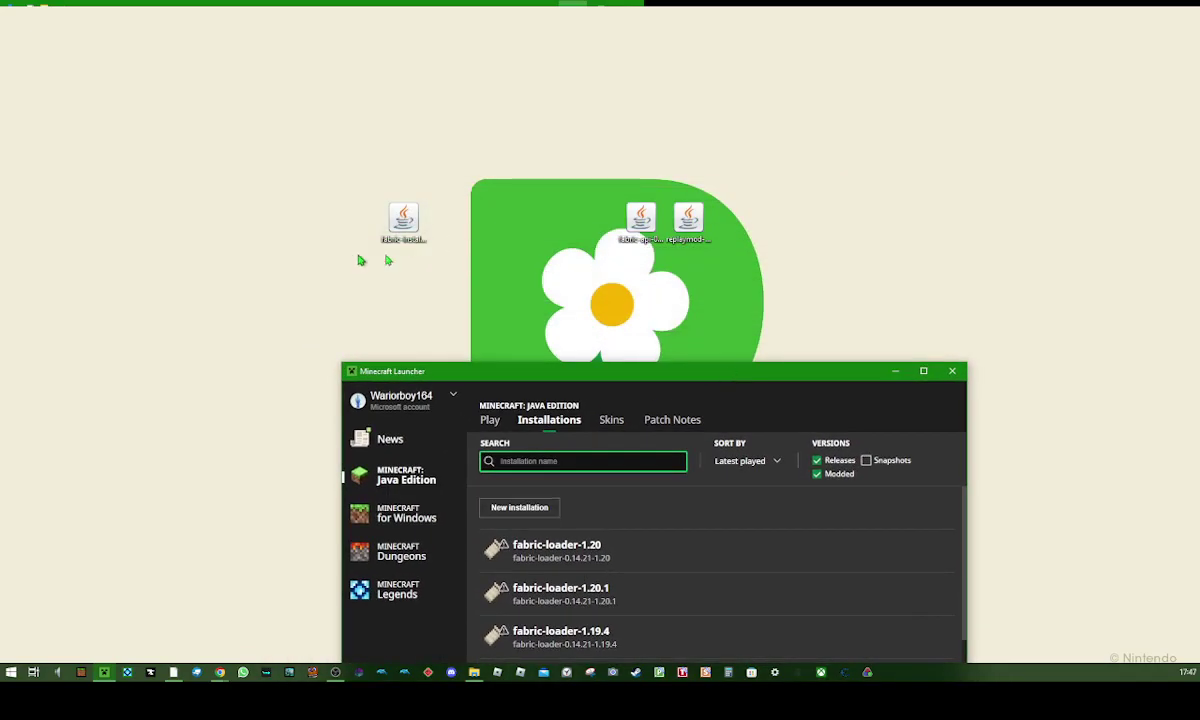
{"action": "left_click_drag", "start_coordinate": [388, 260], "coordinate": [592, 240]}
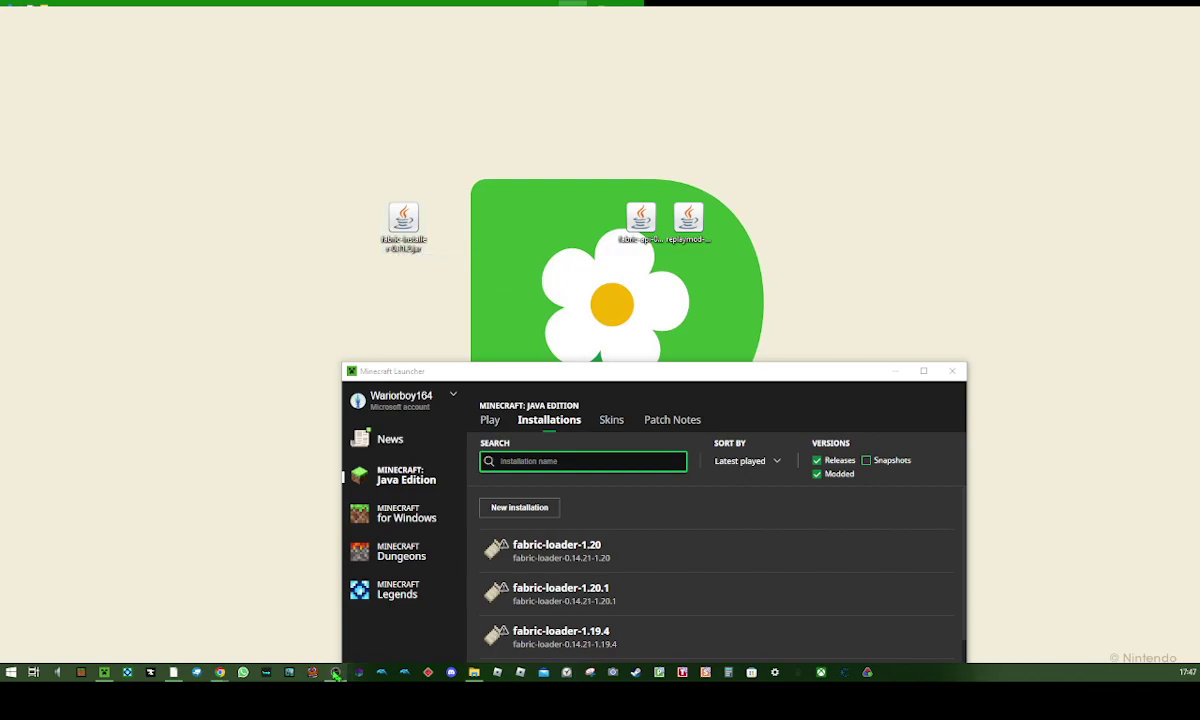
{"action": "mouse_move", "coordinate": [220, 672]}
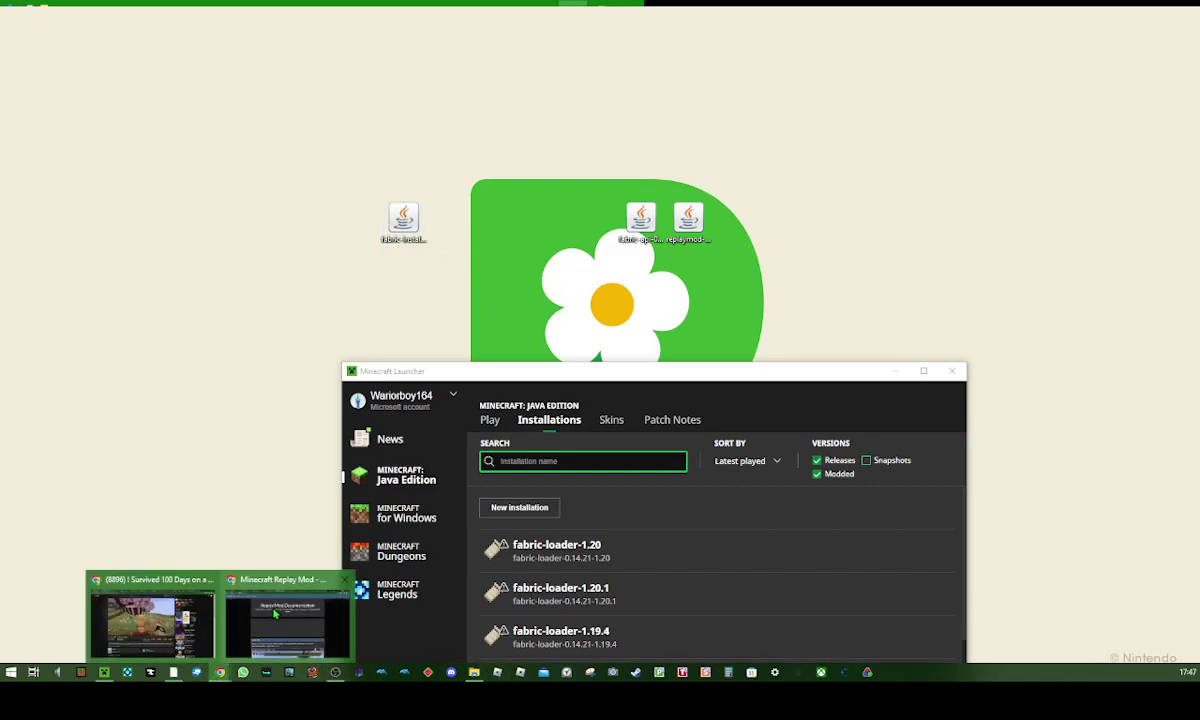
{"action": "left_click", "coordinate": [275, 612]}
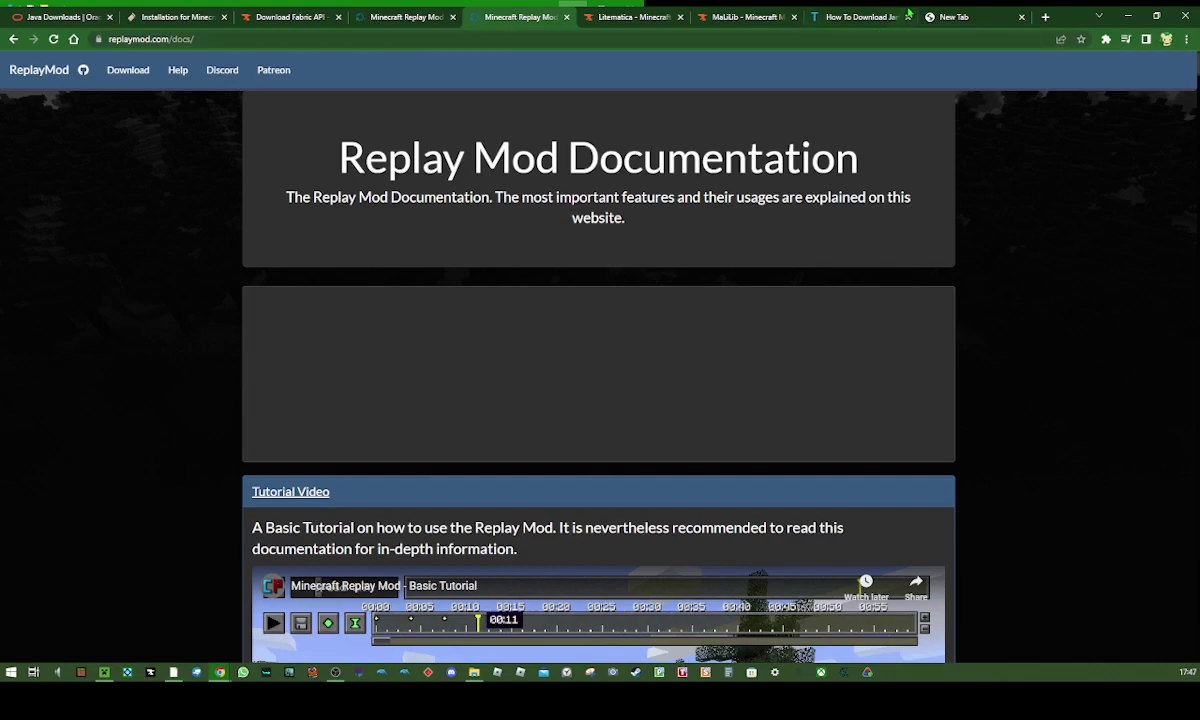
{"action": "left_click", "coordinate": [858, 17]}
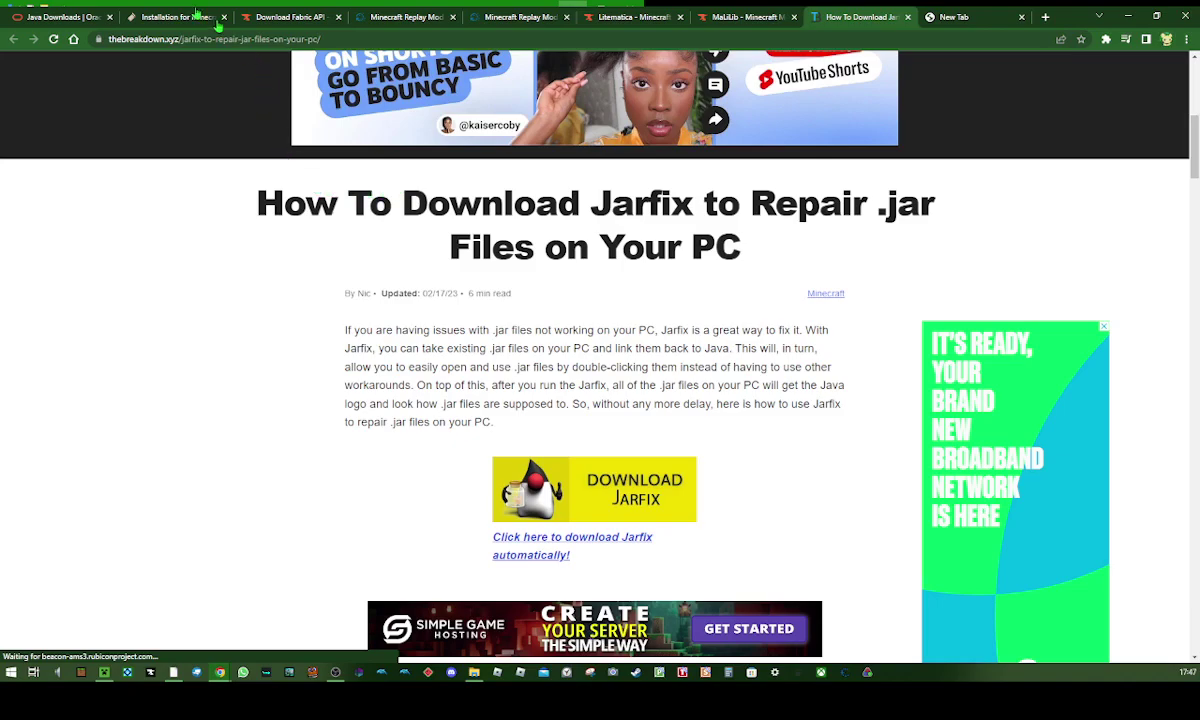
- Look over the open Java, Fabric installer, Fabric API, Replay Mod and Litematica pages
{"action": "left_click", "coordinate": [60, 17]}
{"action": "left_click", "coordinate": [290, 17]}
{"action": "left_click", "coordinate": [175, 17]}
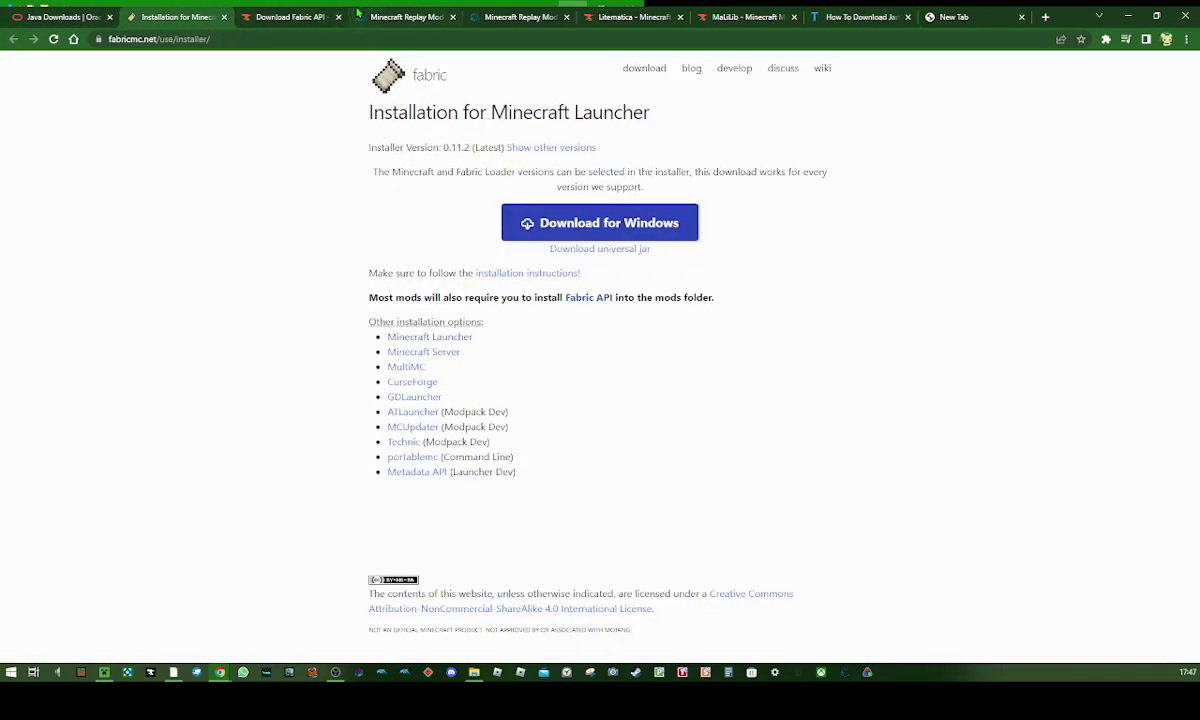
{"action": "left_click", "coordinate": [285, 17]}
{"action": "left_click", "coordinate": [400, 15]}
{"action": "left_click", "coordinate": [520, 15]}
{"action": "left_click", "coordinate": [632, 14]}
{"action": "left_click", "coordinate": [422, 14]}
{"action": "left_click", "coordinate": [520, 16]}
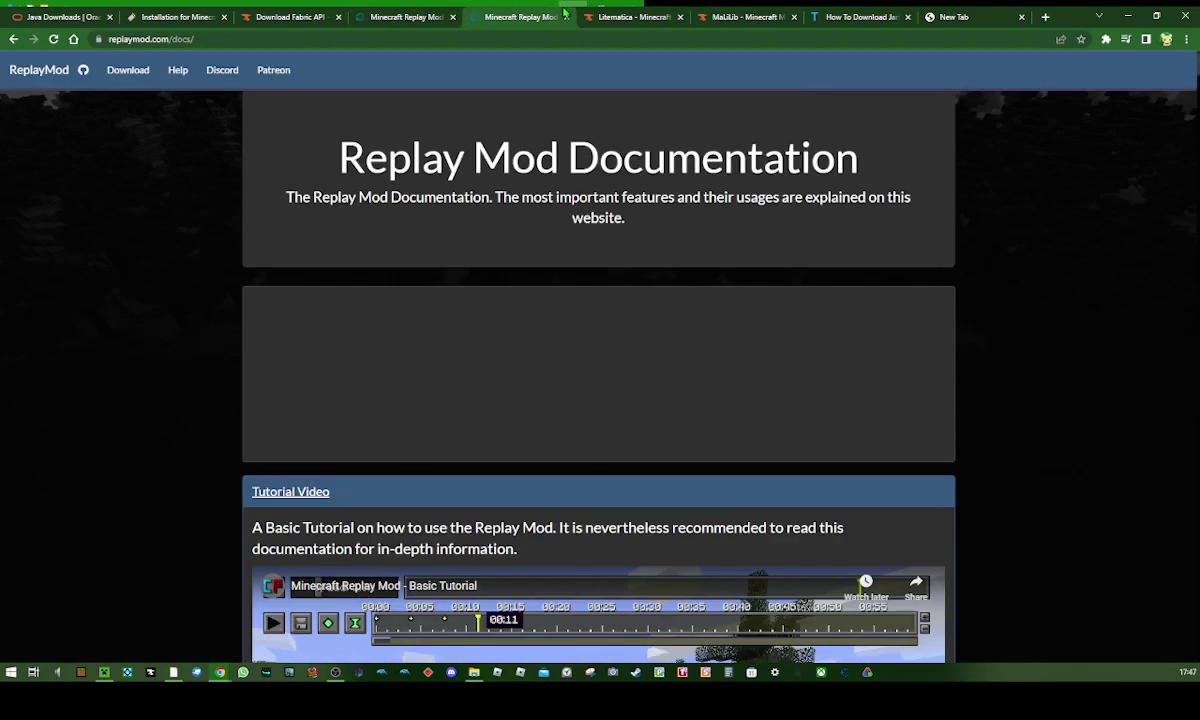
- Download jarfix.exe from the Jarfix guide, and minimize the browser to return to the Minecraft Launcher
{"action": "left_click", "coordinate": [860, 16]}
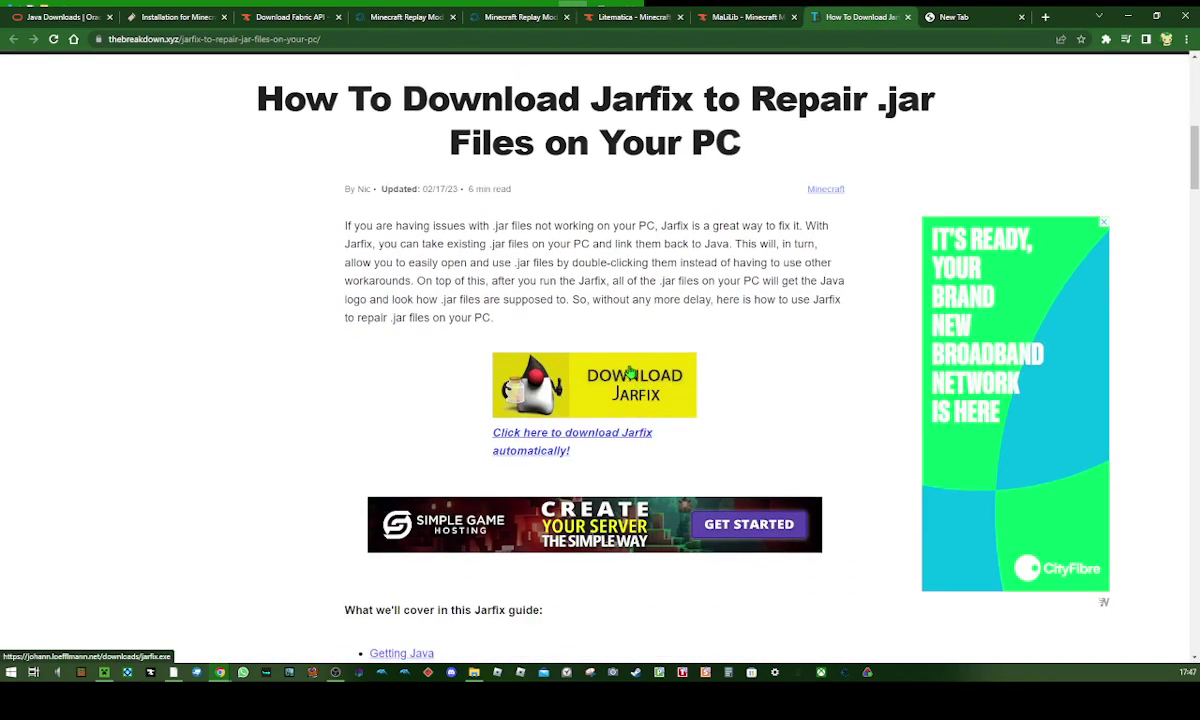
{"action": "left_click", "coordinate": [637, 371]}
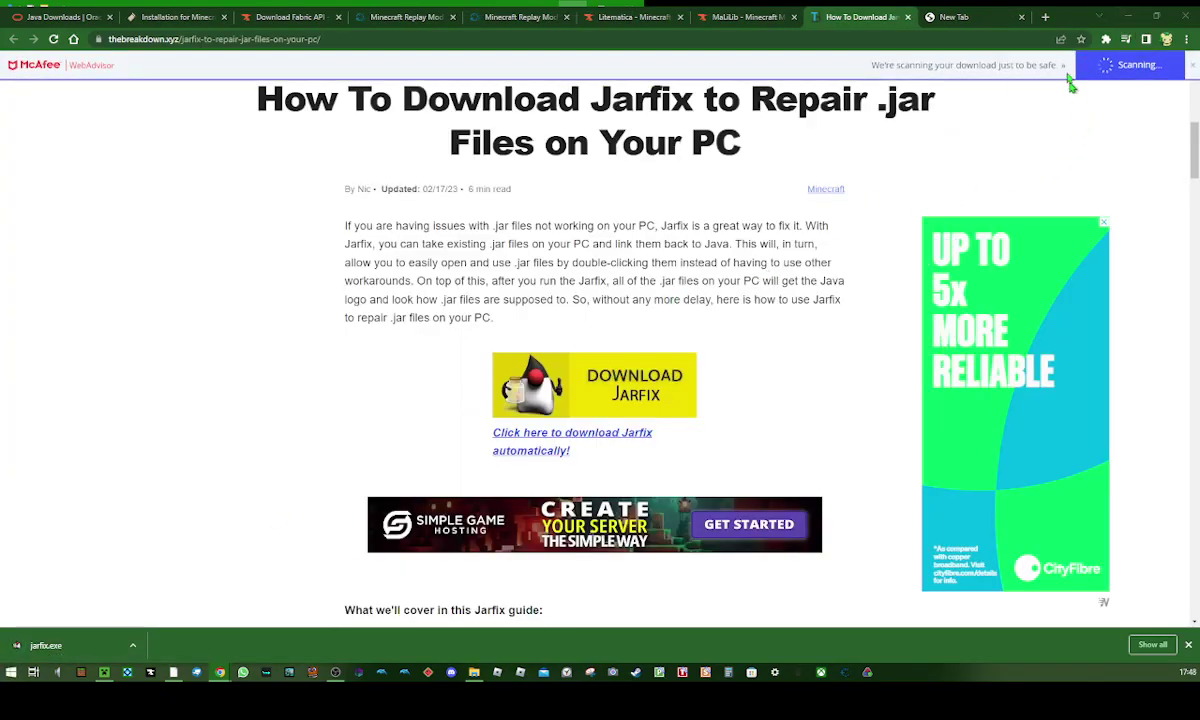
{"action": "left_click", "coordinate": [1124, 15]}
{"action": "left_click_drag", "start_coordinate": [857, 373], "coordinate": [820, 331]}
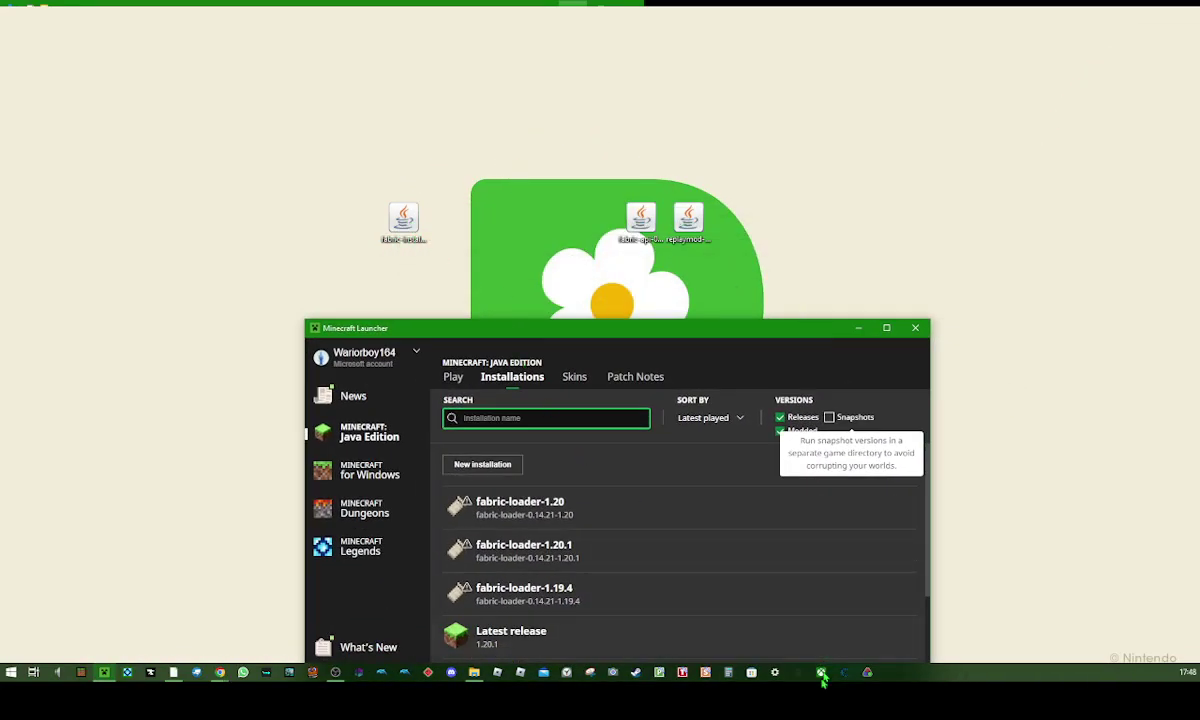
- Delete jarfix.exe and fabric-installer-0.11.2.jar from the Downloads folder in File Explorer, and minimize the window
{"action": "left_click", "coordinate": [474, 672]}
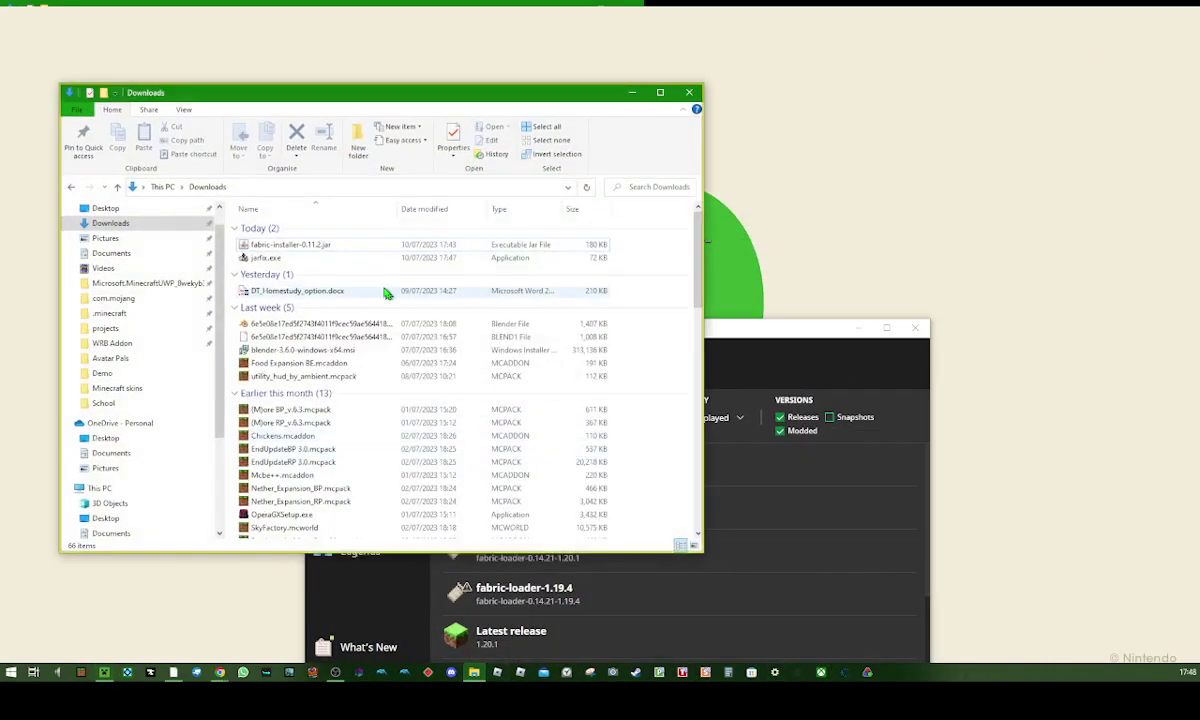
{"action": "right_click", "coordinate": [329, 261]}
{"action": "right_click", "coordinate": [308, 258]}
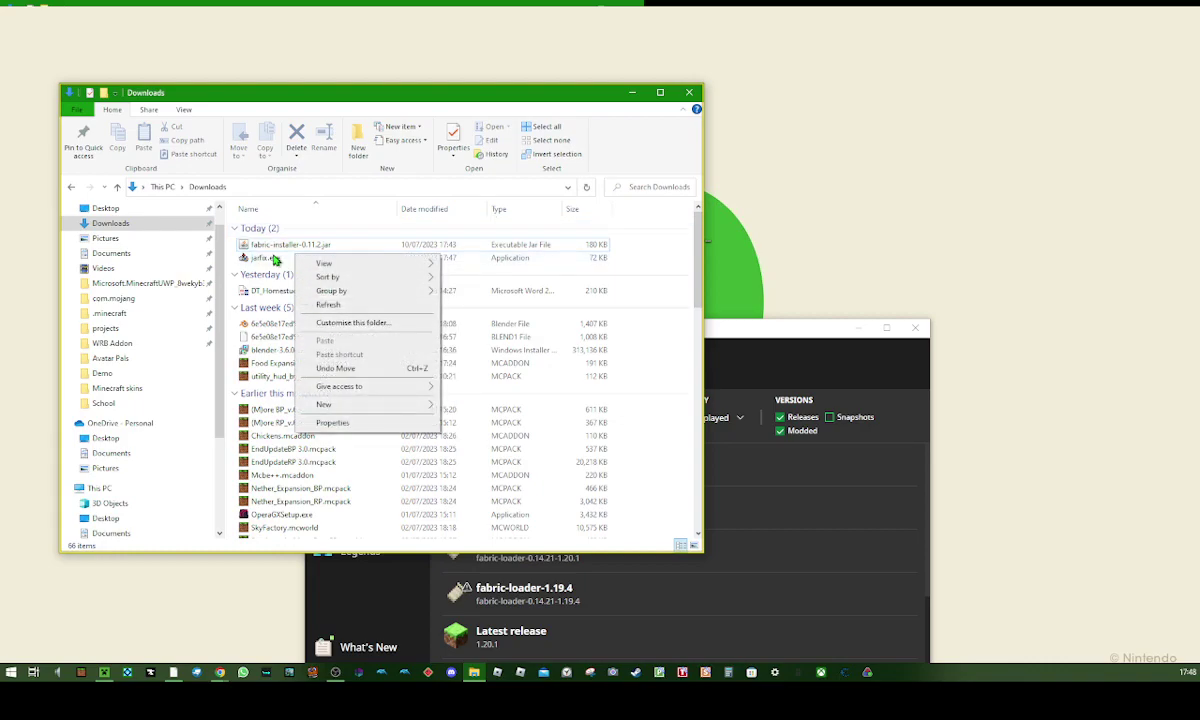
{"action": "left_click", "coordinate": [268, 258]}
{"action": "right_click", "coordinate": [262, 258]}
{"action": "left_click", "coordinate": [296, 518]}
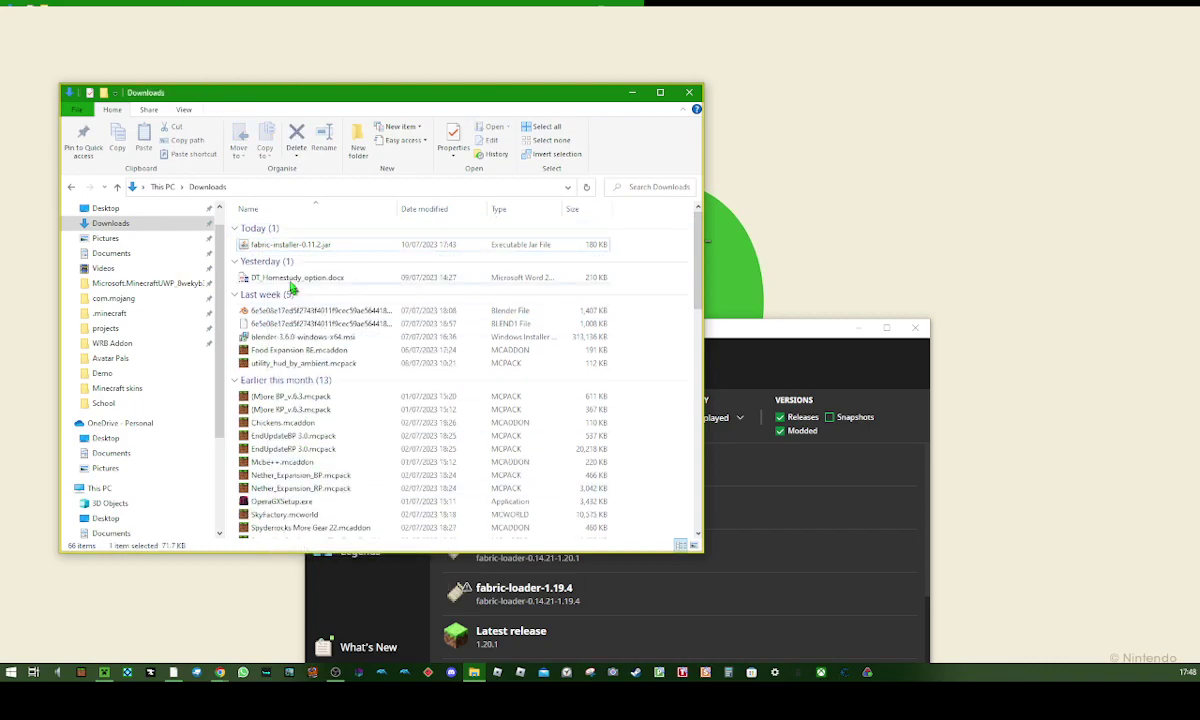
{"action": "right_click", "coordinate": [295, 244]}
{"action": "left_click", "coordinate": [340, 503]}
{"action": "left_click", "coordinate": [736, 259]}
{"action": "left_click", "coordinate": [634, 93]}
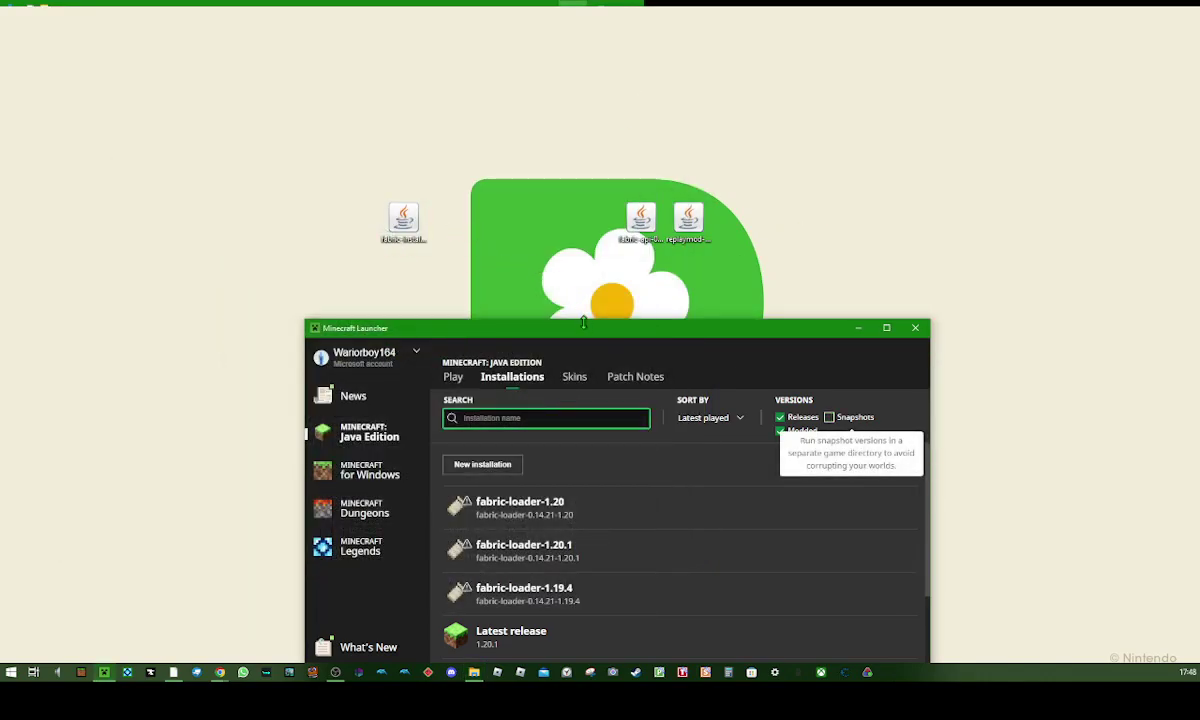
- Enlarge and reposition the Minecraft Launcher window, and open the game folder of the fabric-loader-1.20.1 installation
{"action": "left_click_drag", "start_coordinate": [583, 320], "coordinate": [612, 142]}
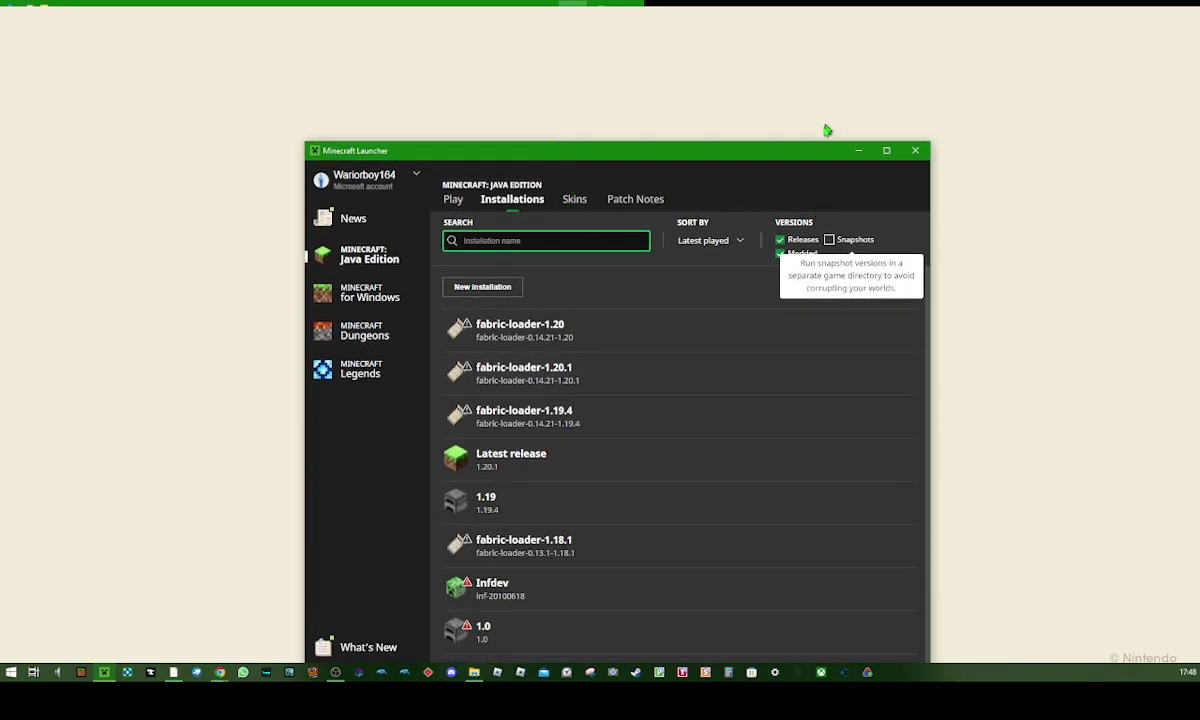
{"action": "left_click_drag", "start_coordinate": [800, 150], "coordinate": [683, 82]}
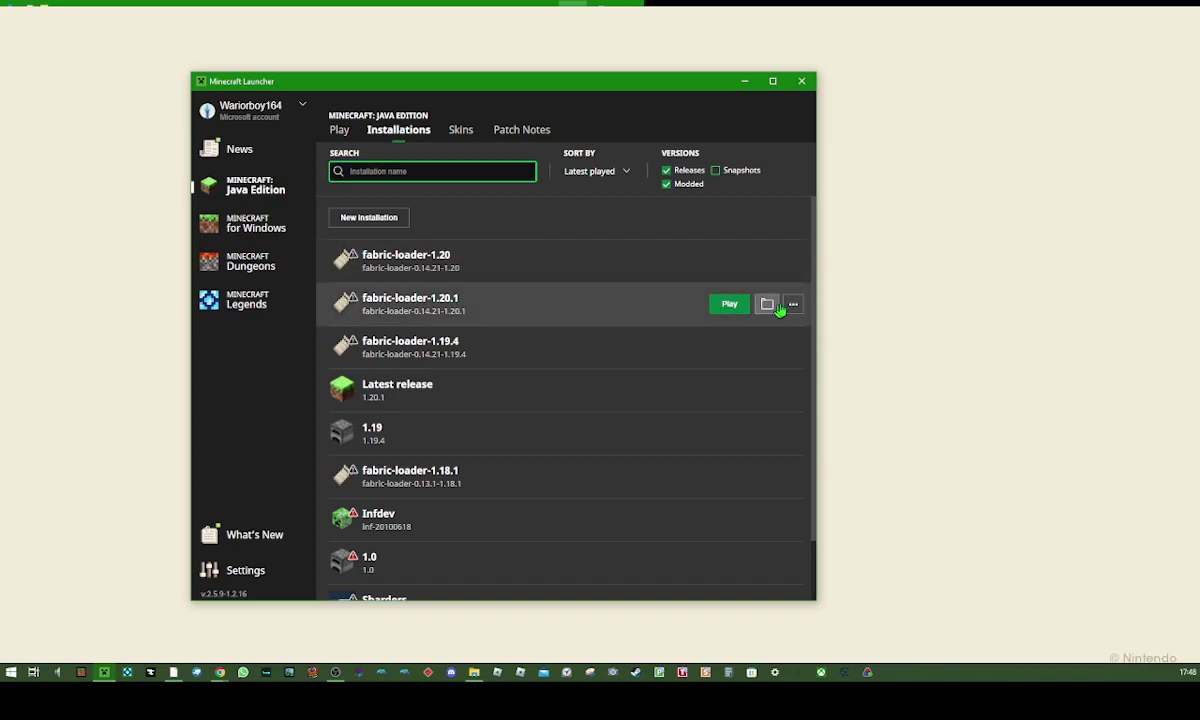
{"action": "left_click", "coordinate": [768, 305]}
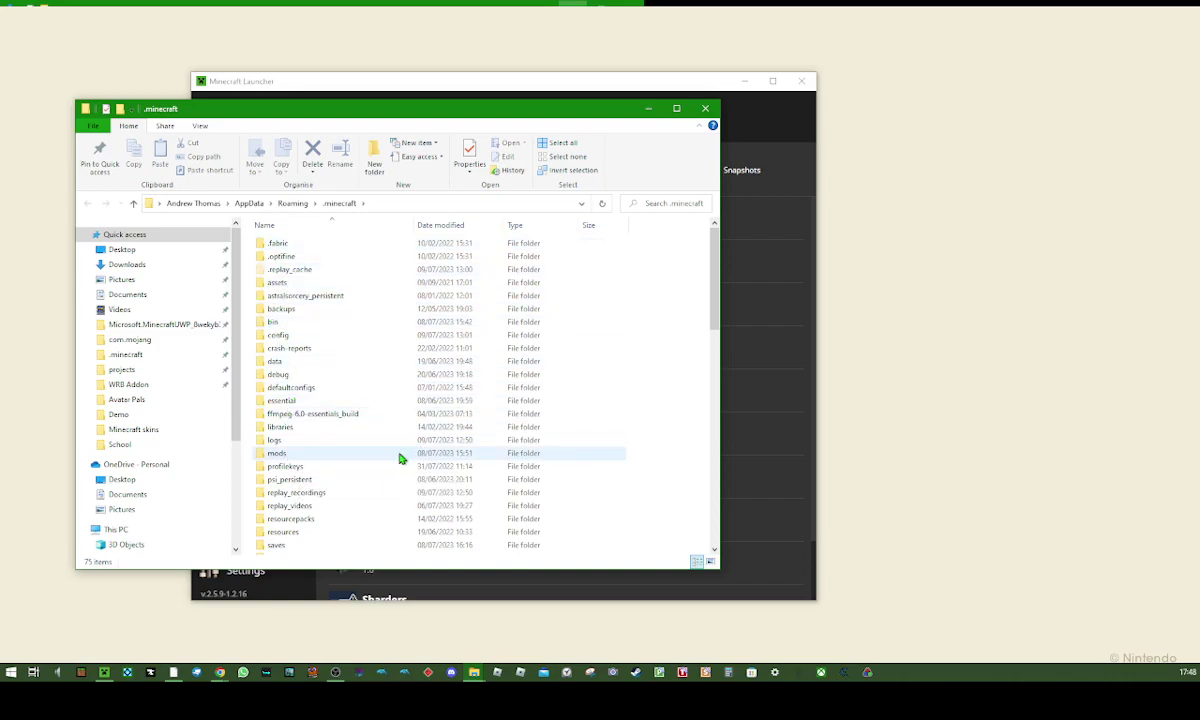
{"action": "right_click", "coordinate": [633, 437]}
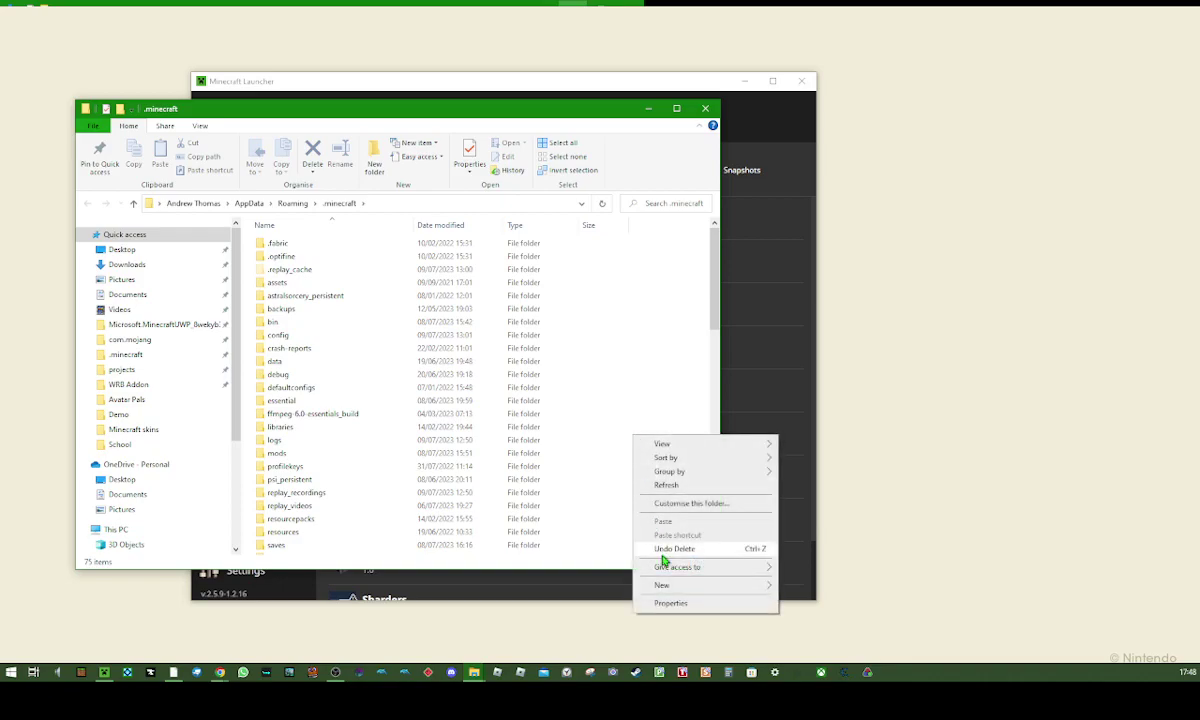
{"action": "mouse_move", "coordinate": [668, 585]}
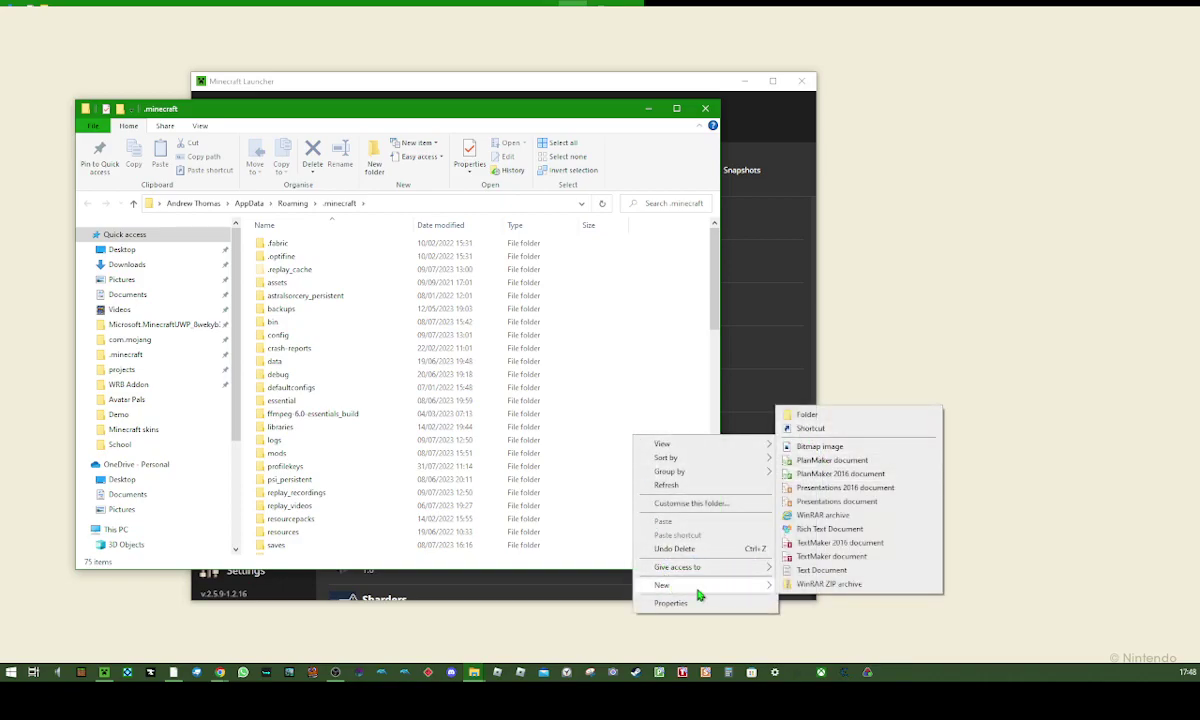
{"action": "mouse_move", "coordinate": [737, 584]}
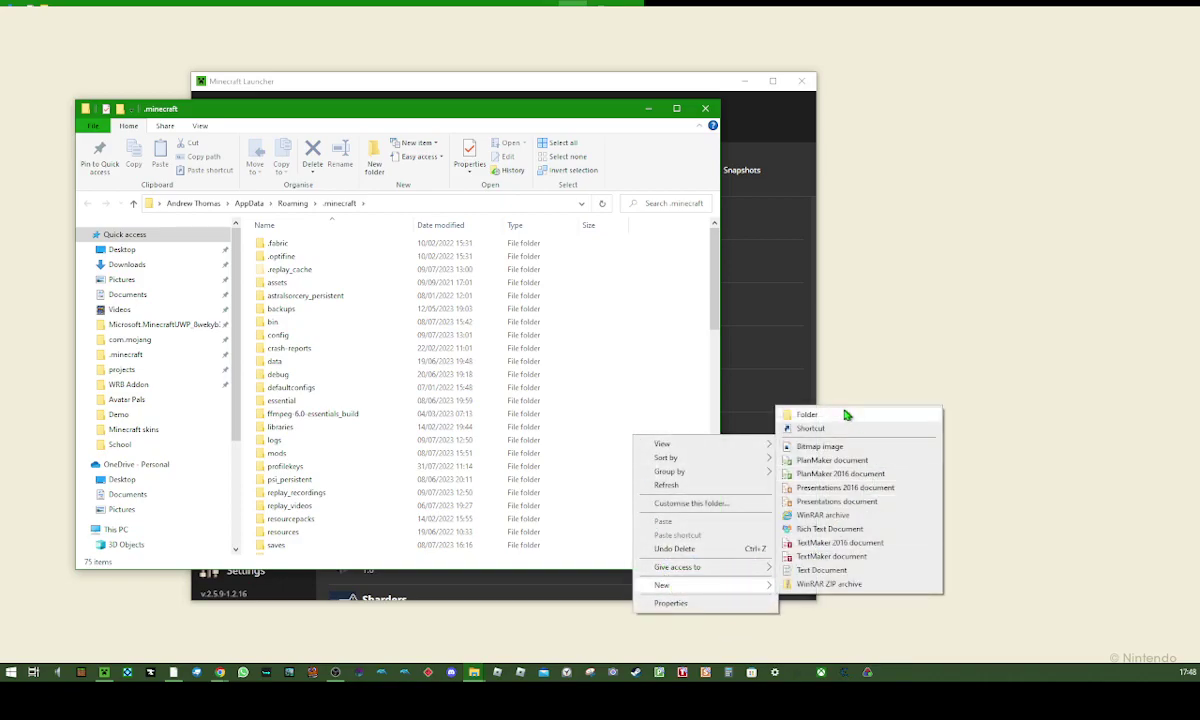
{"action": "left_click", "coordinate": [622, 355]}
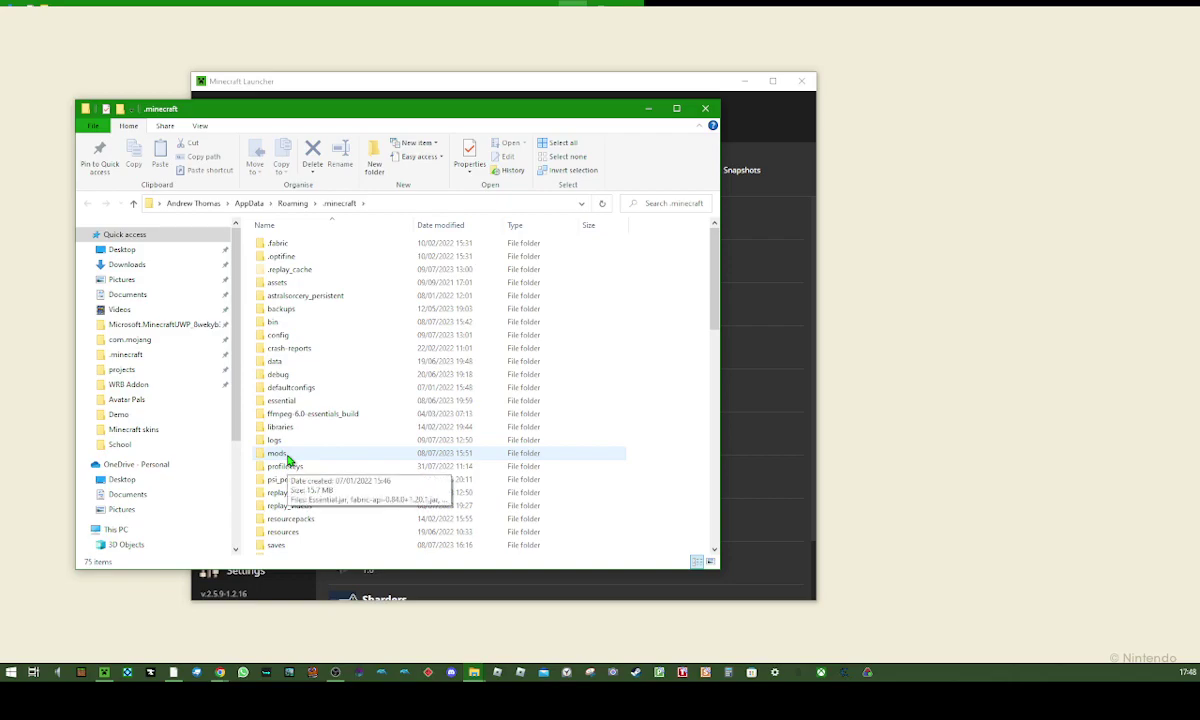
- Look at the jar files in the mods folder, and return to .minecraft before minimizing the window
{"action": "double_click", "coordinate": [287, 459]}
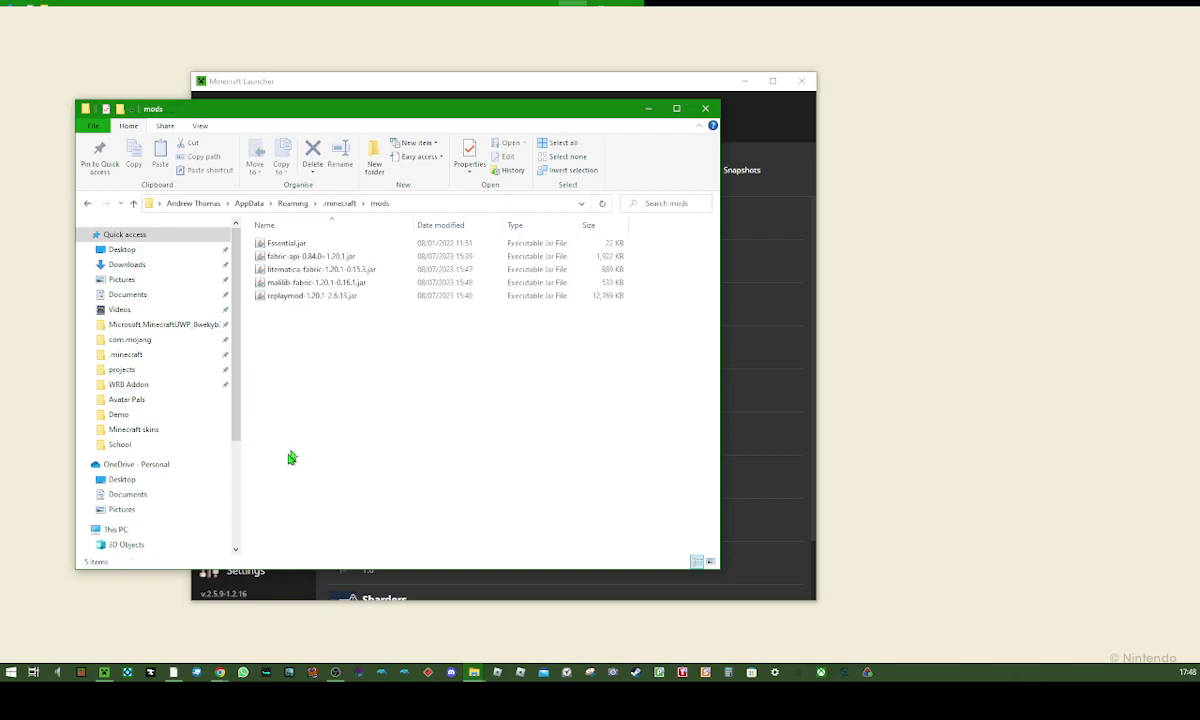
{"action": "left_click", "coordinate": [341, 203]}
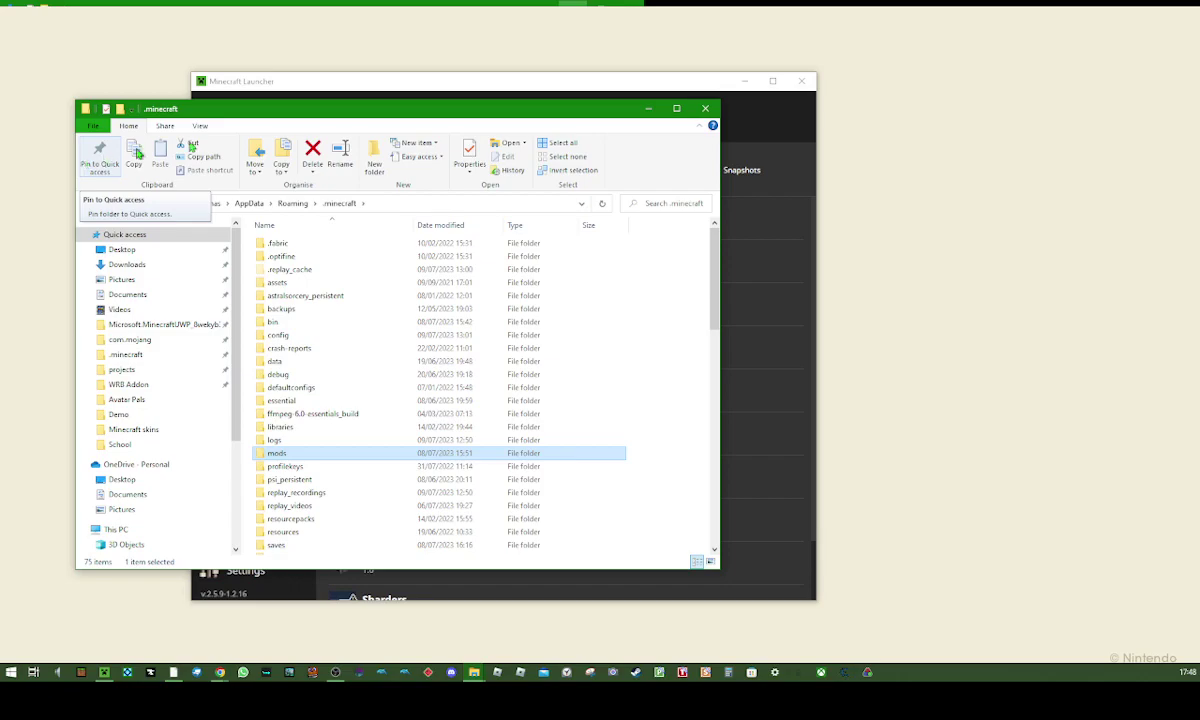
{"action": "left_click", "coordinate": [648, 108]}
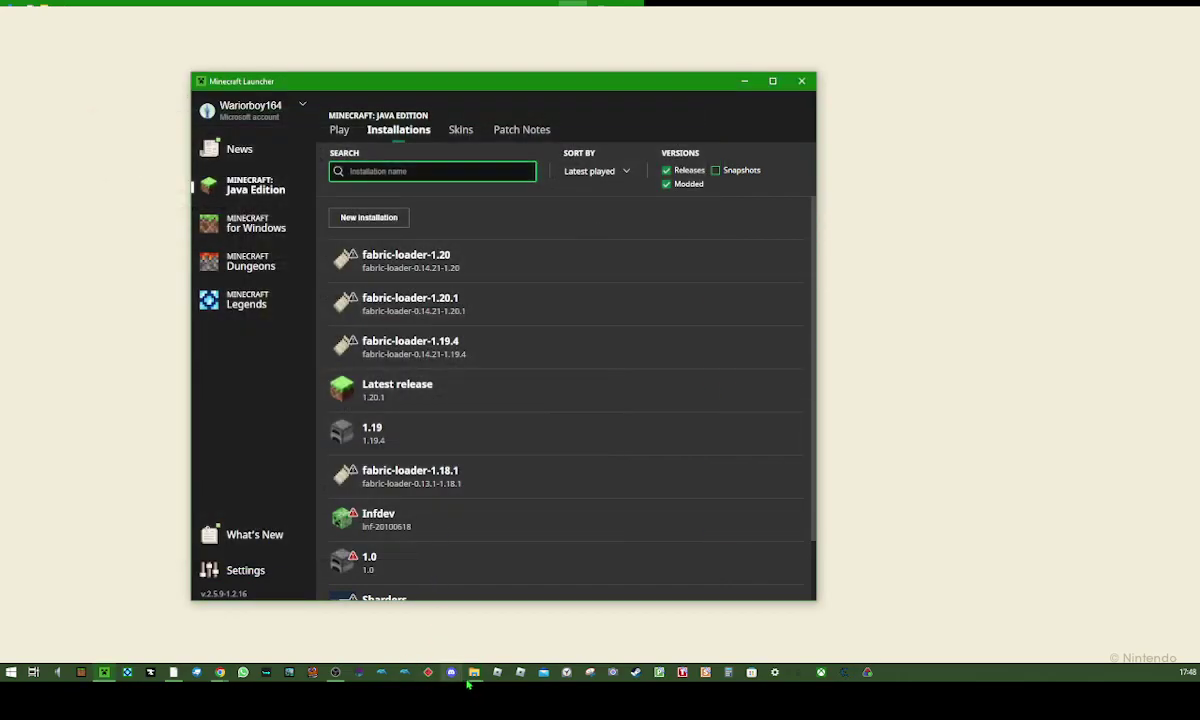
- Bring up the Downloads window, open .minecraft's mods folder in it, and move the Launcher aside and minimize it
{"action": "right_click", "coordinate": [473, 672]}
{"action": "left_click", "coordinate": [440, 343]}
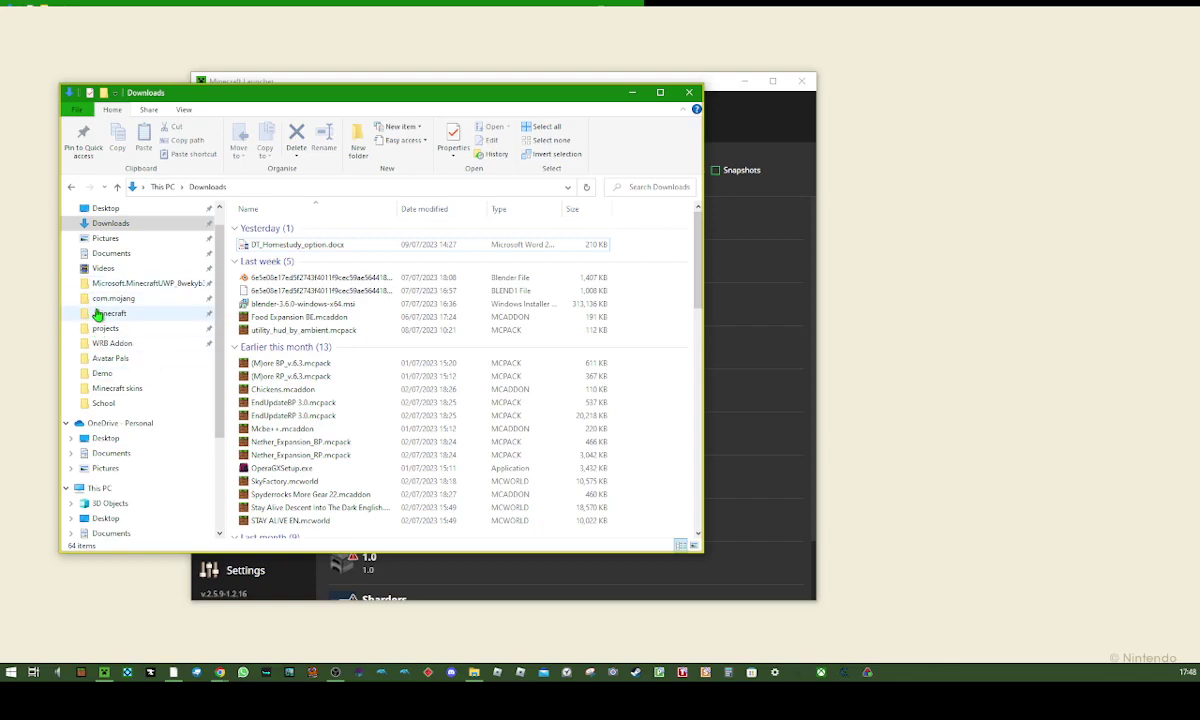
{"action": "left_click", "coordinate": [97, 314]}
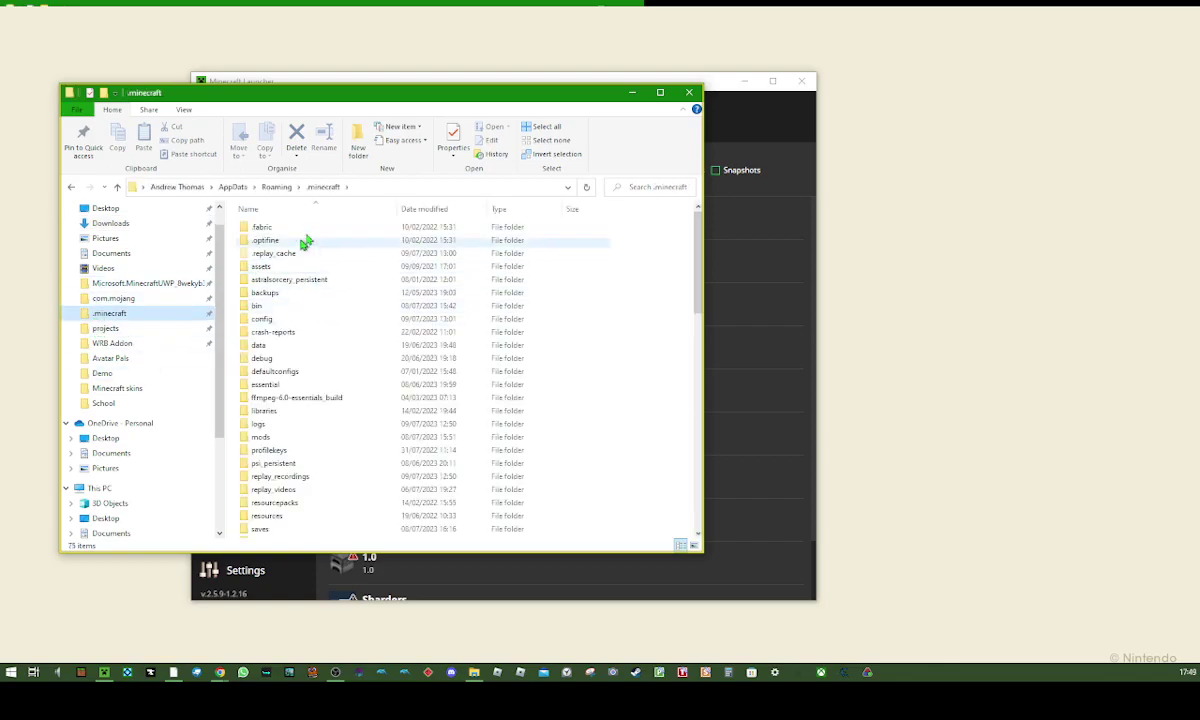
{"action": "double_click", "coordinate": [268, 437]}
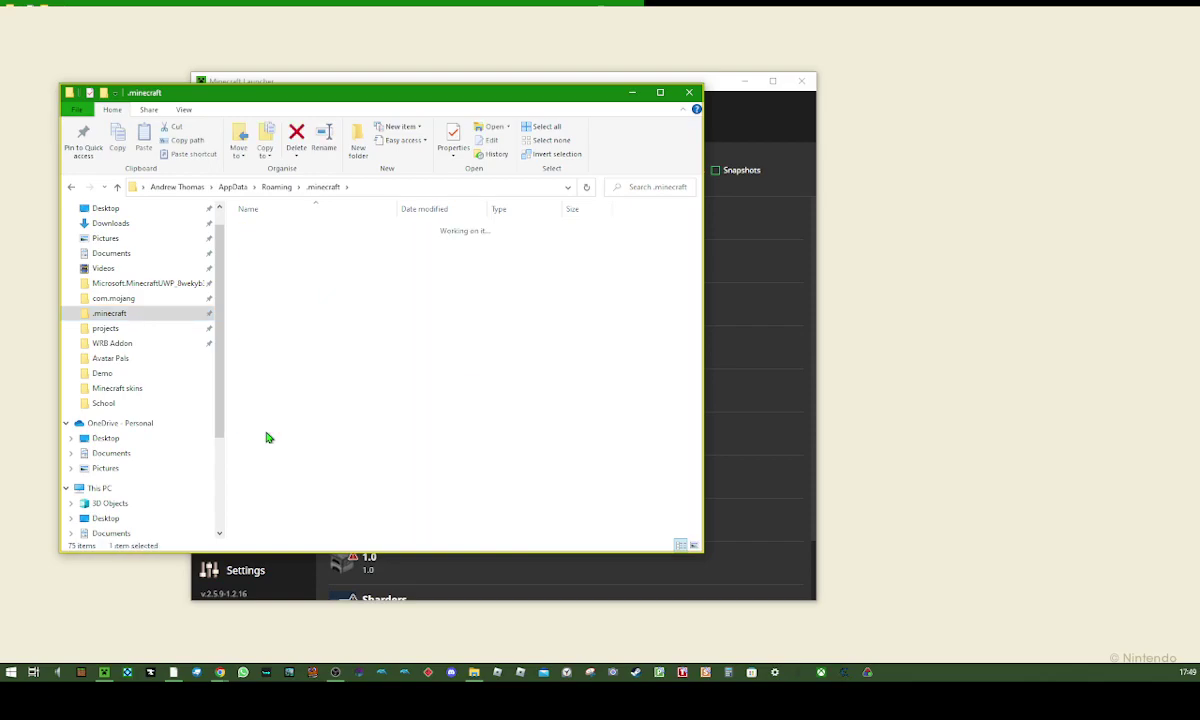
{"action": "left_click_drag", "start_coordinate": [727, 88], "coordinate": [1023, 347]}
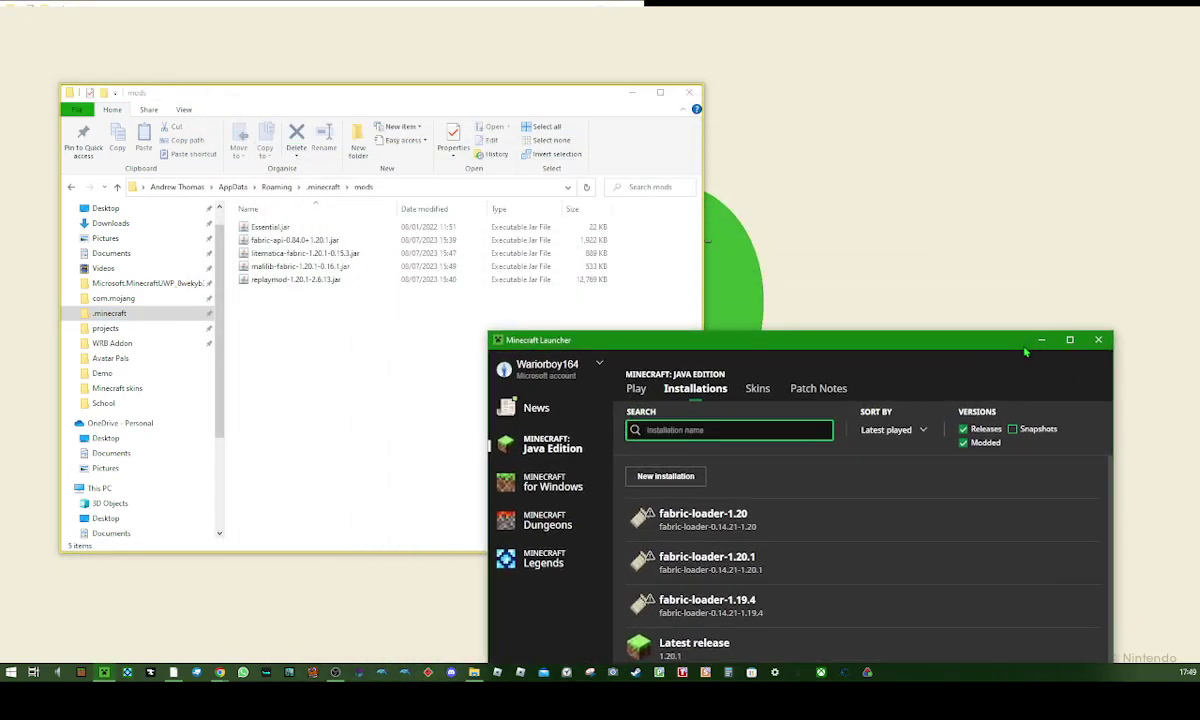
{"action": "left_click", "coordinate": [1042, 341]}
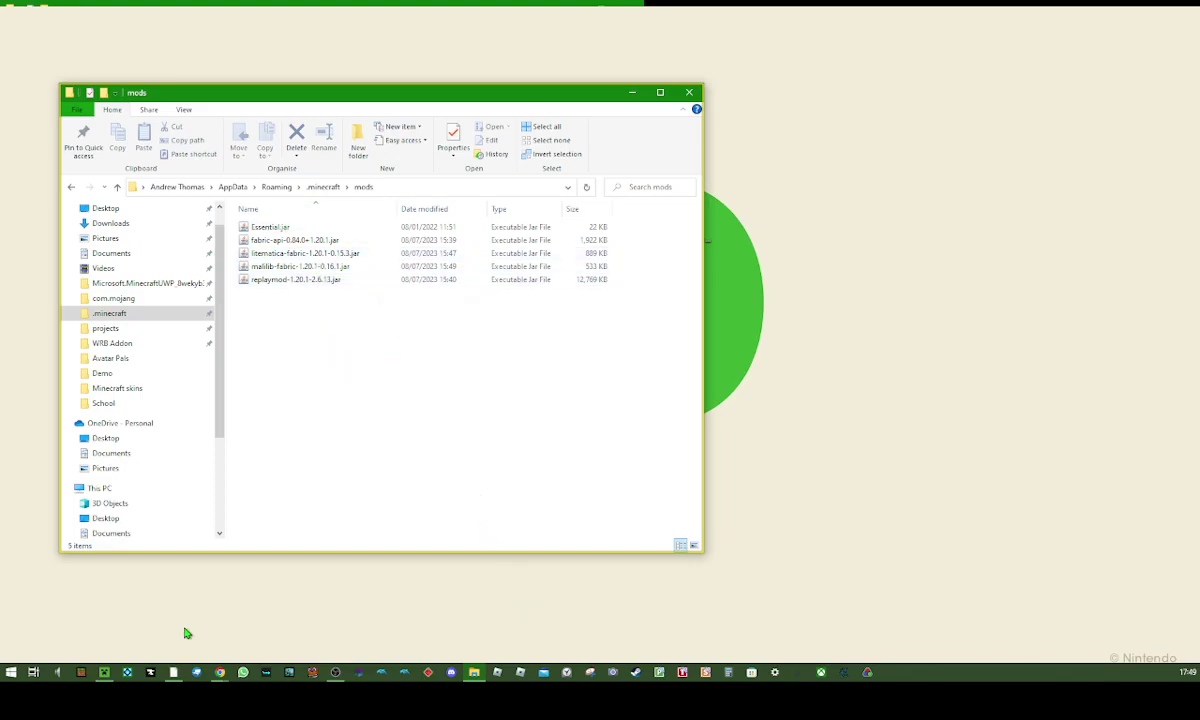
- Close the Launcher and arrange the mods window and the Fabric API and Replay Mod desktop jars so they sit apart
{"action": "left_click", "coordinate": [104, 672]}
{"action": "left_click", "coordinate": [1036, 317]}
{"action": "left_click_drag", "start_coordinate": [531, 98], "coordinate": [568, 124]}
{"action": "left_click_drag", "start_coordinate": [1024, 117], "coordinate": [438, 251]}
{"action": "left_click_drag", "start_coordinate": [640, 207], "coordinate": [788, 255]}
{"action": "left_click", "coordinate": [753, 286]}
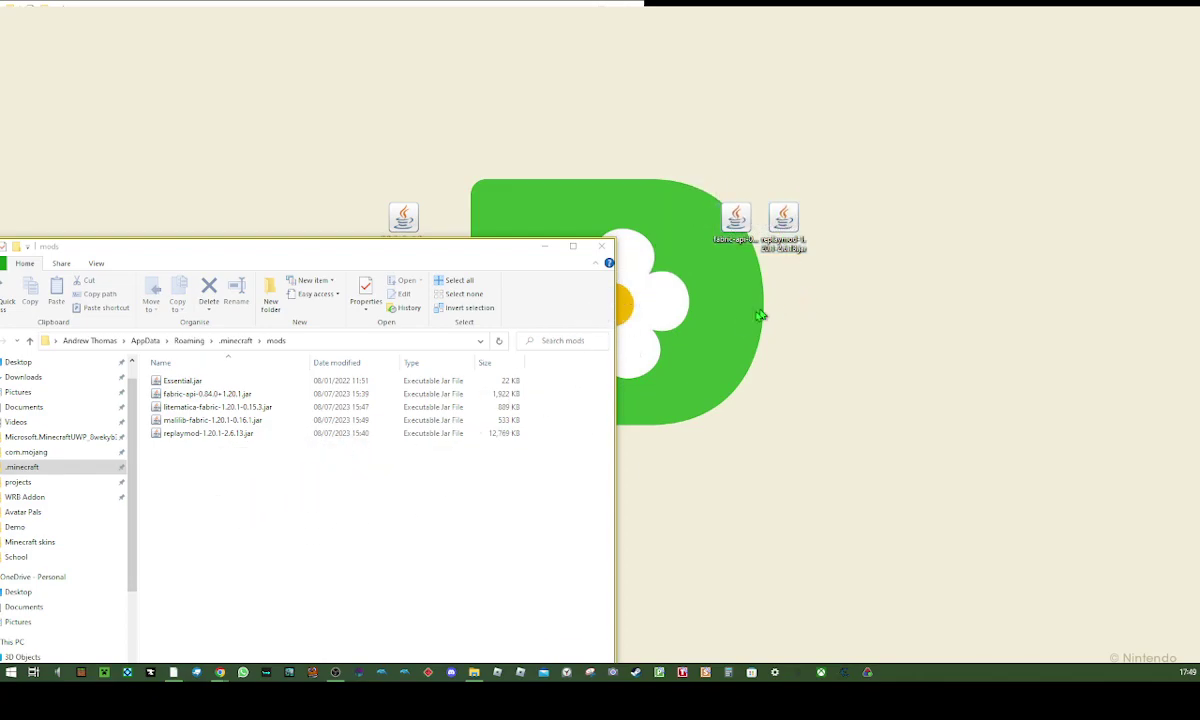
- Delete the Fabric API and Replay Mod jar files from the desktop, and reposition the mods folder window
{"action": "left_click", "coordinate": [232, 507]}
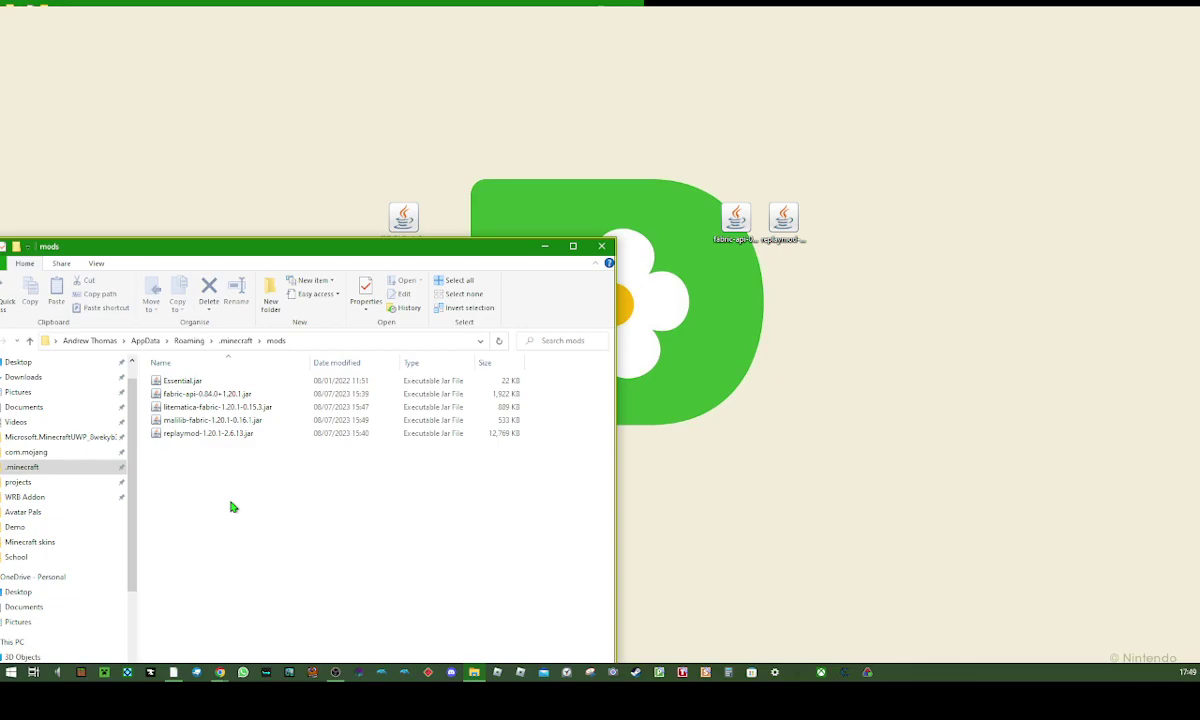
{"action": "left_click_drag", "start_coordinate": [341, 253], "coordinate": [929, 195]}
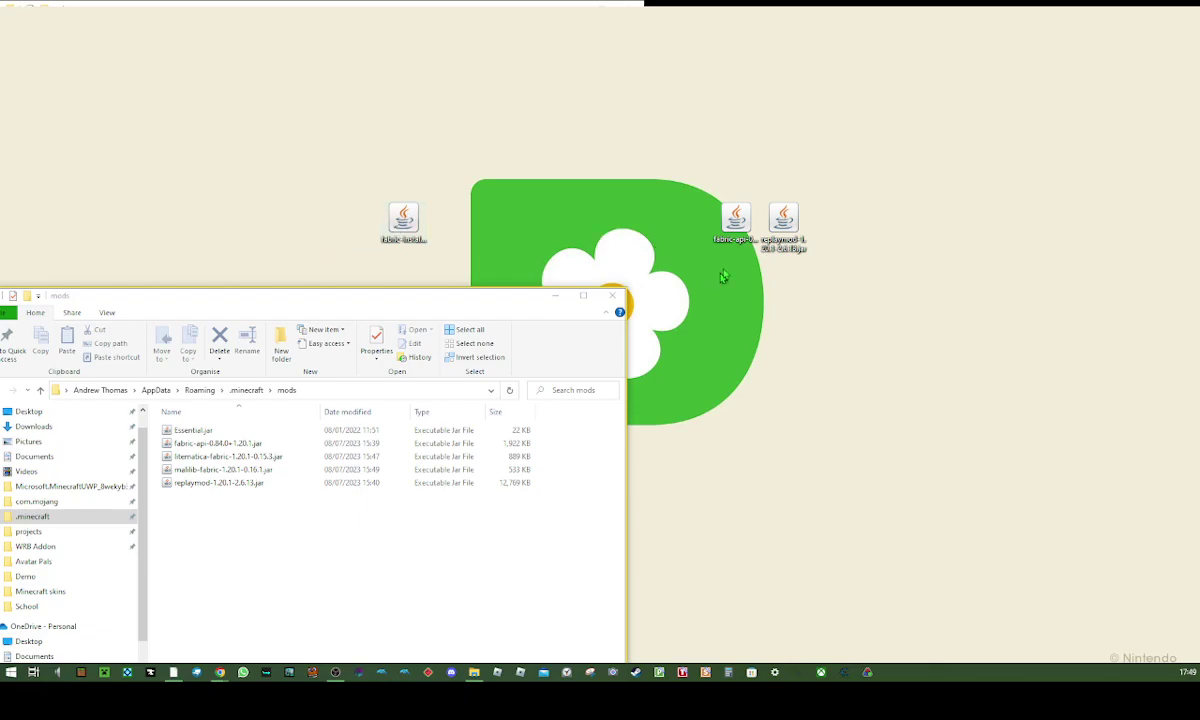
{"action": "left_click_drag", "start_coordinate": [720, 276], "coordinate": [780, 214]}
{"action": "right_click", "coordinate": [780, 214]}
{"action": "left_click", "coordinate": [812, 481]}
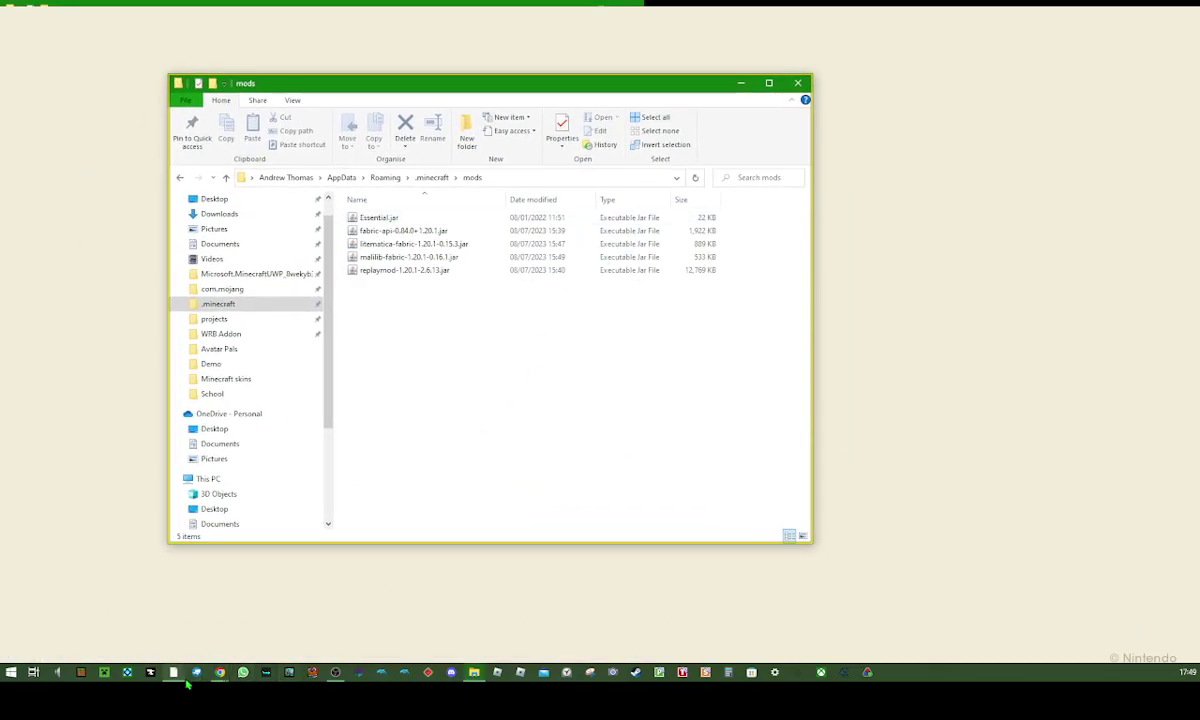
- Start the Minecraft Launcher again, and remove the Fabric installer jar from the desktop after minimizing the mods window
{"action": "left_click", "coordinate": [105, 674]}
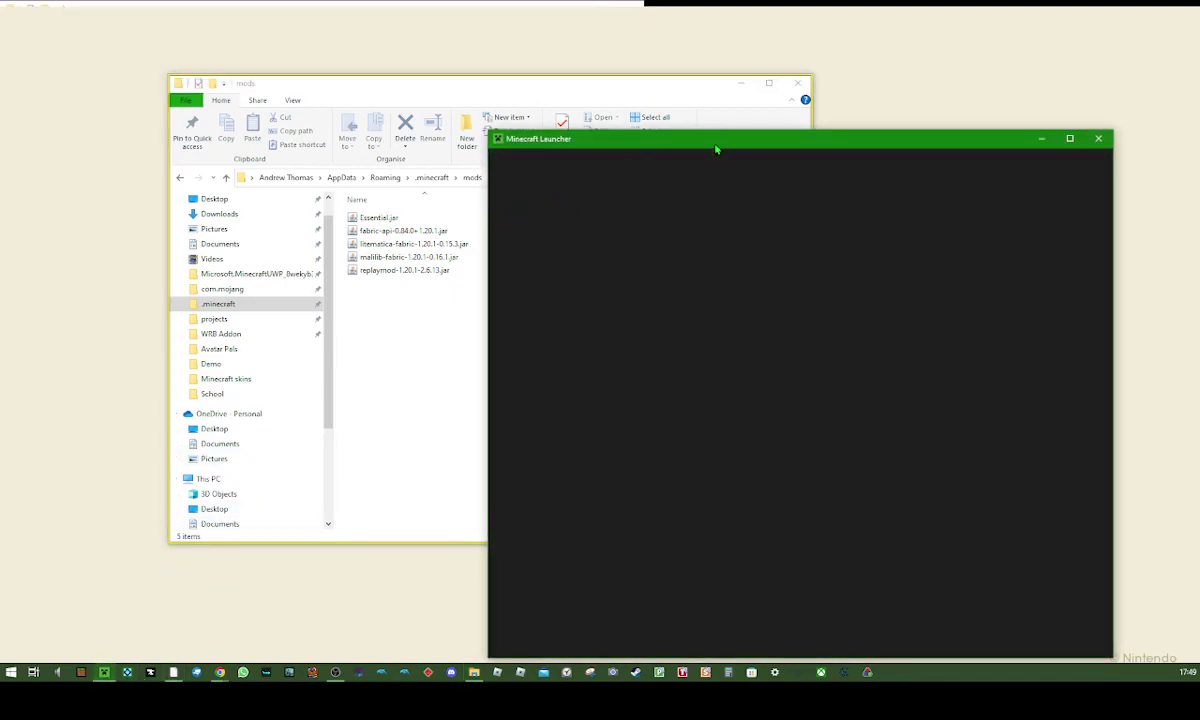
{"action": "left_click", "coordinate": [740, 83]}
{"action": "left_click_drag", "start_coordinate": [382, 220], "coordinate": [1078, 55]}
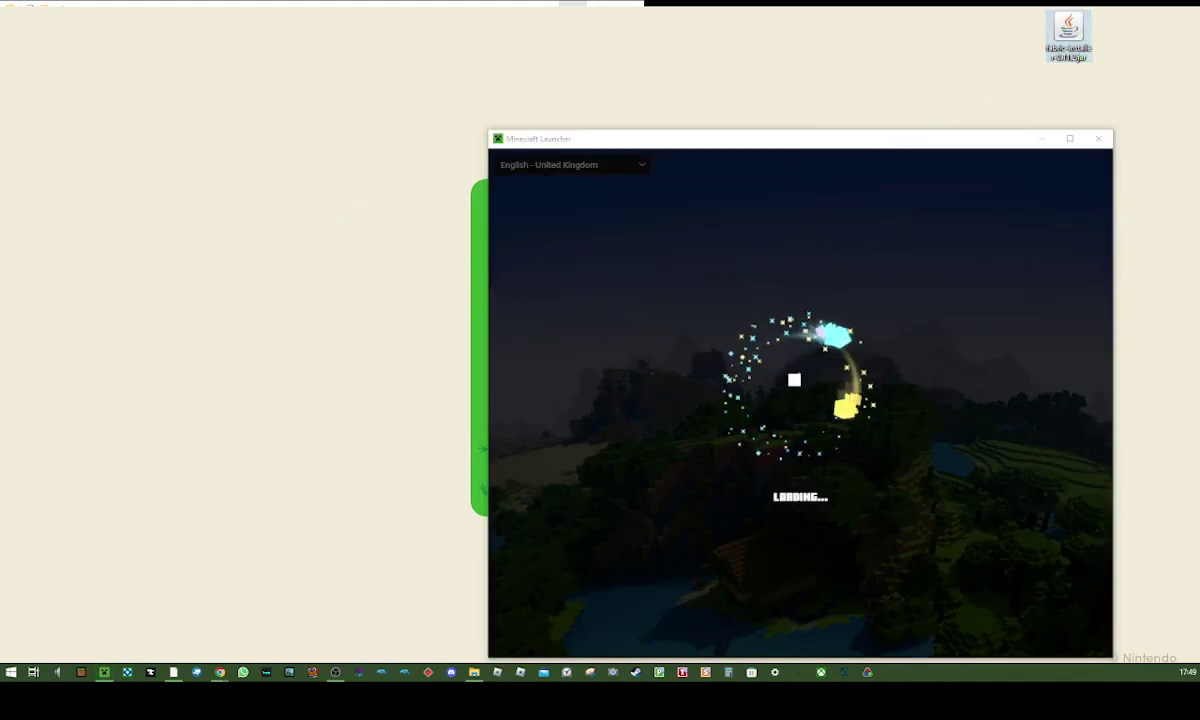
{"action": "double_click", "coordinate": [1069, 30]}
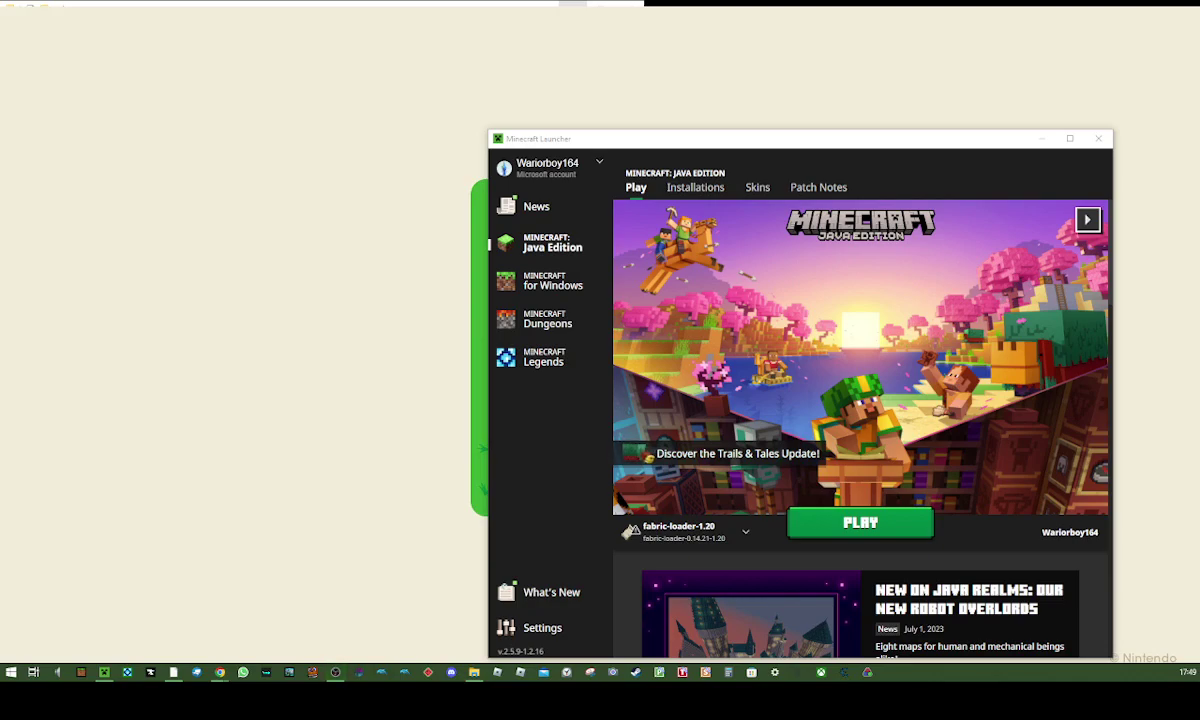
- Close the Edge web search bar on the desktop
{"action": "left_click_drag", "start_coordinate": [297, 217], "coordinate": [260, 263]}
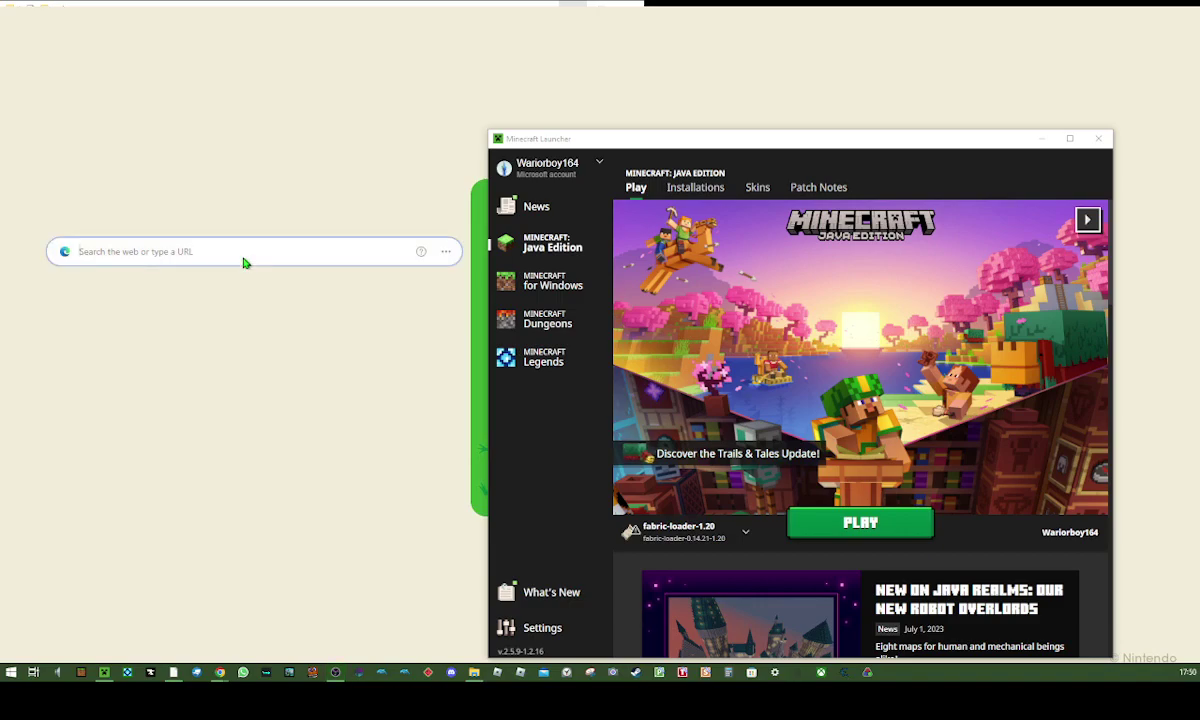
{"action": "left_click", "coordinate": [446, 251]}
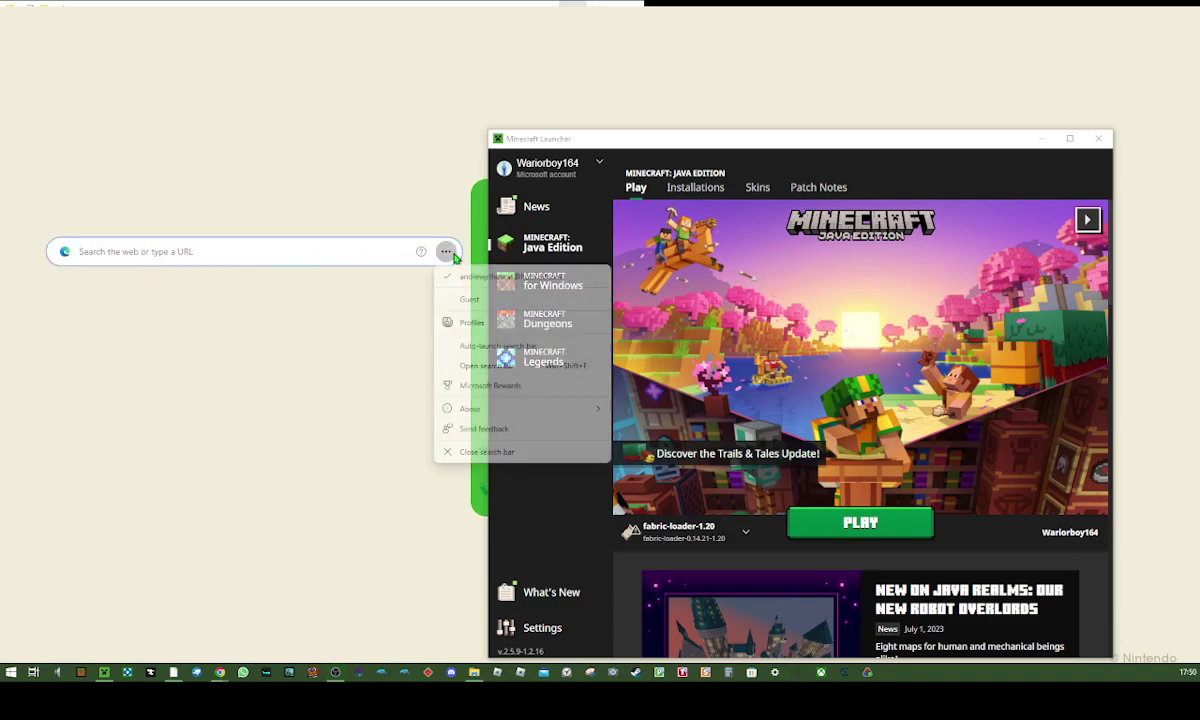
{"action": "left_click", "coordinate": [463, 452]}
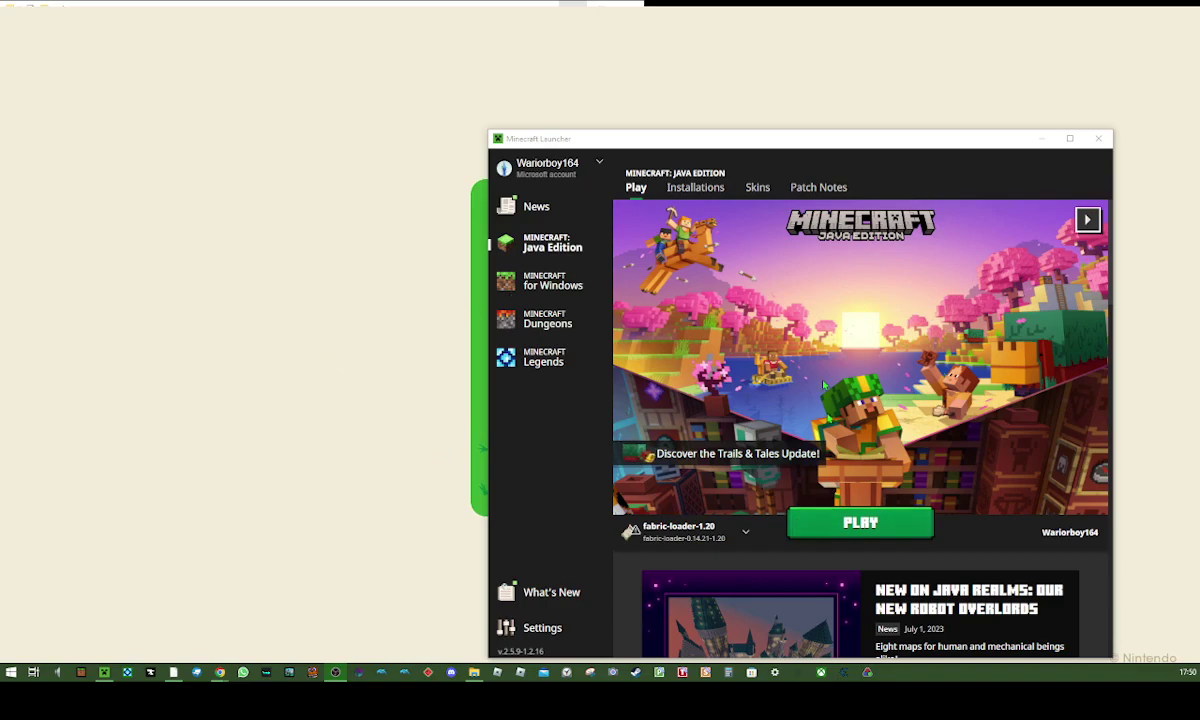
- Move the Launcher fully into view, and play Java Edition with the fabric-loader-1.20.1 installation
{"action": "left_click_drag", "start_coordinate": [755, 137], "coordinate": [632, 44]}
{"action": "left_click", "coordinate": [625, 436]}
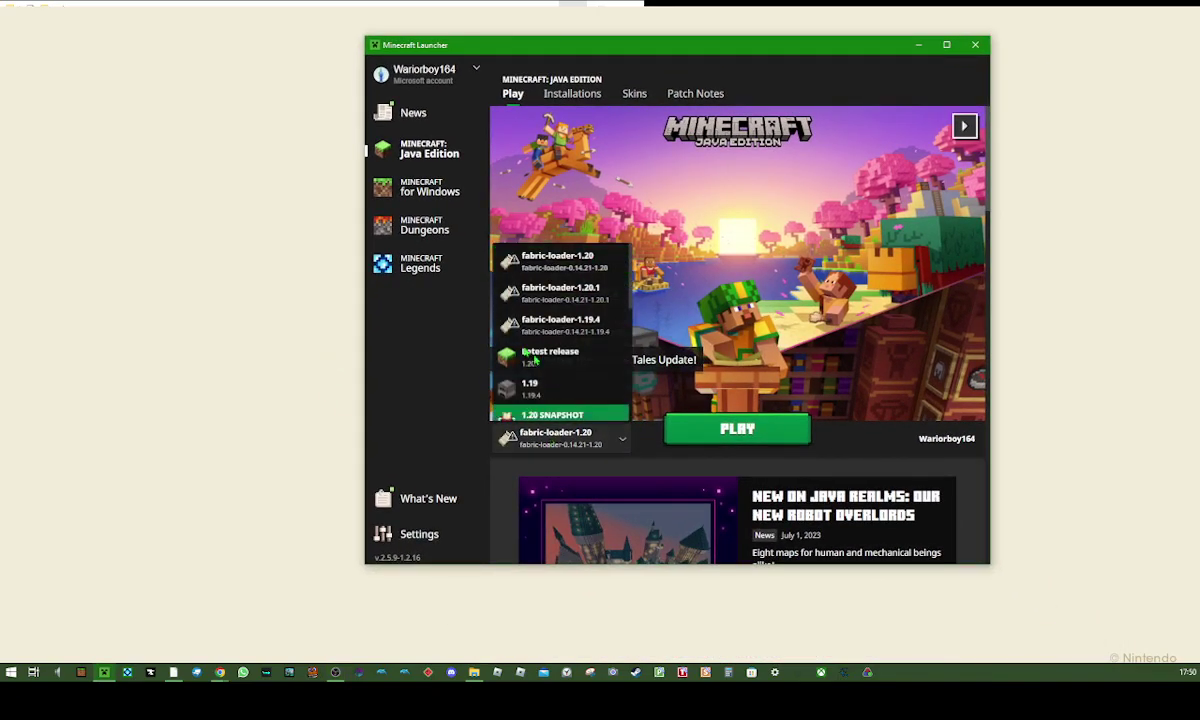
{"action": "left_click", "coordinate": [552, 288]}
{"action": "left_click", "coordinate": [714, 440]}
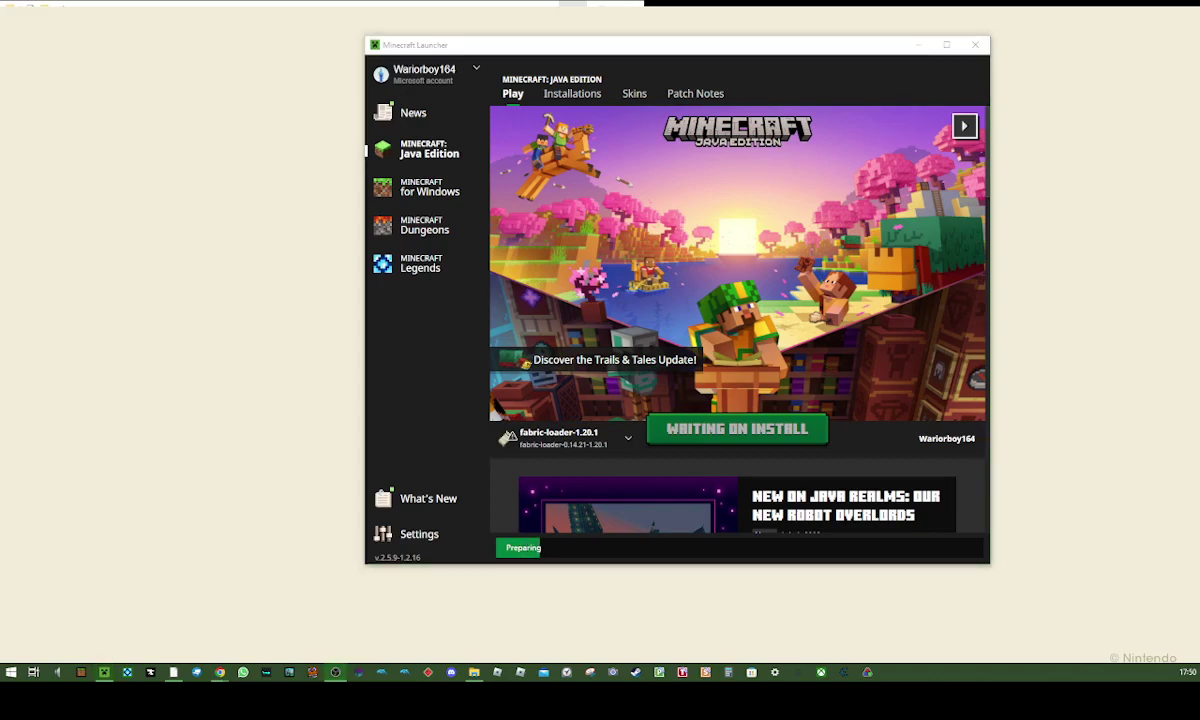
{"action": "left_click", "coordinate": [847, 58]}
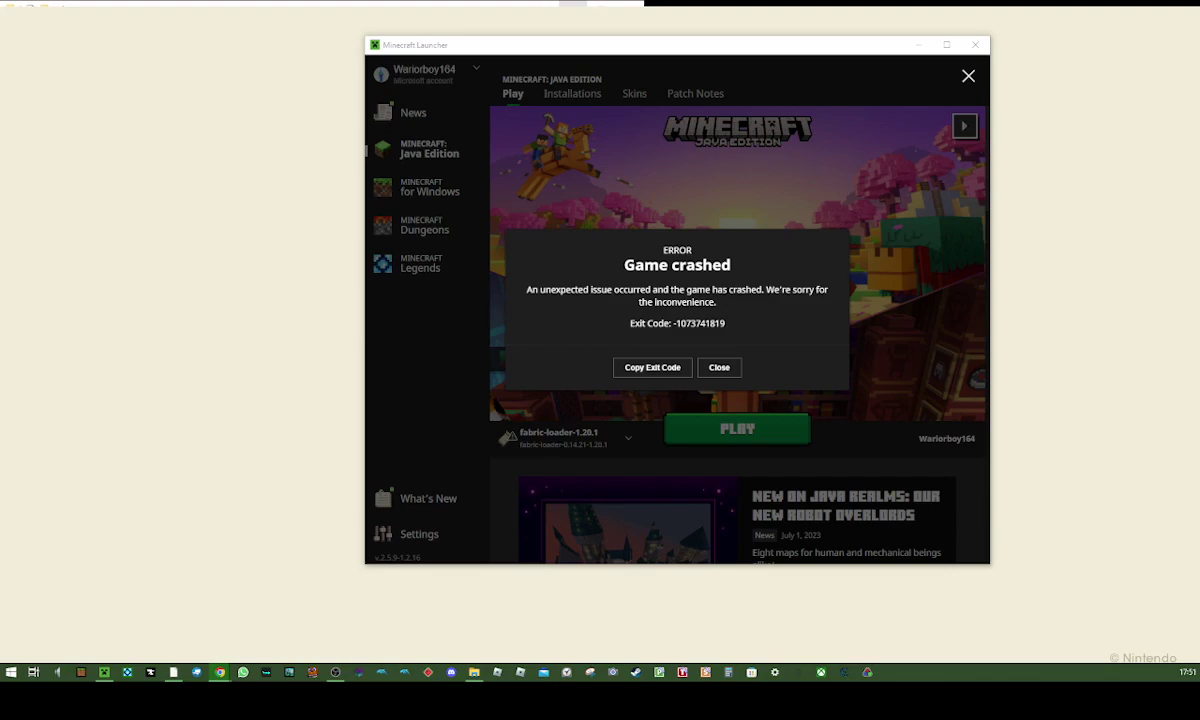
- Dismiss the crash error to launch fabric-loader-1.20.1 again, and toggle the game out of full screen and back
{"action": "left_click", "coordinate": [712, 367]}
{"action": "left_click", "coordinate": [720, 428]}
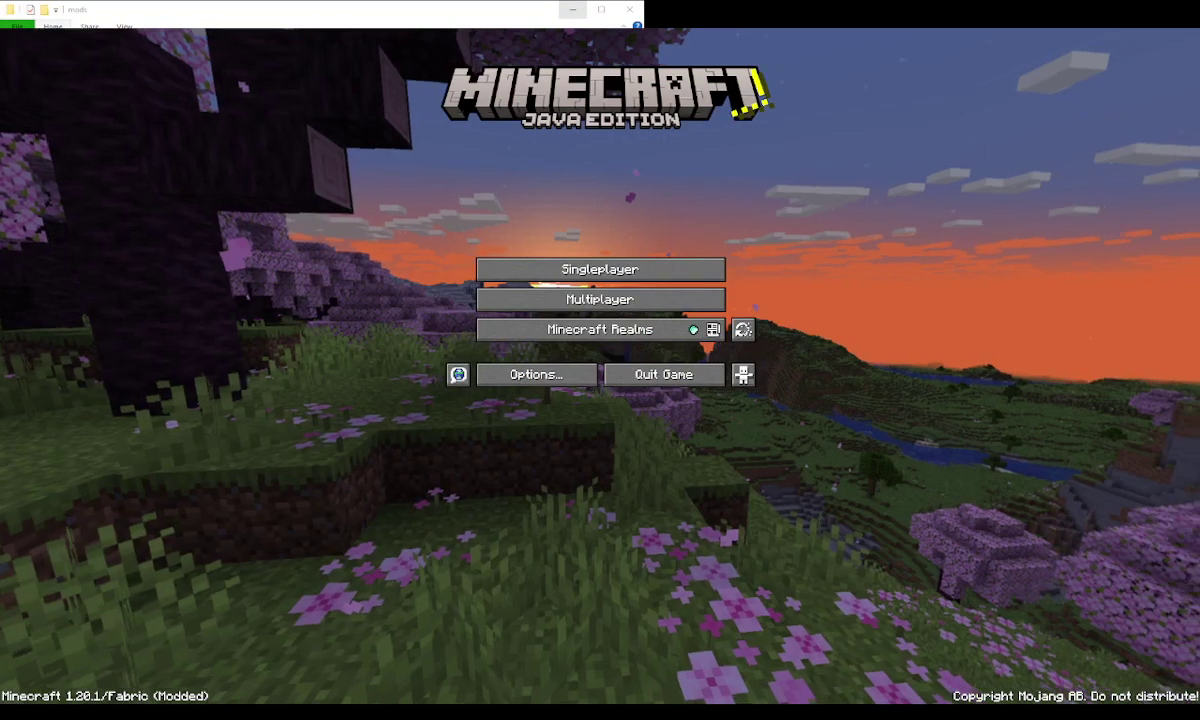
{"action": "key", "text": "F11"}
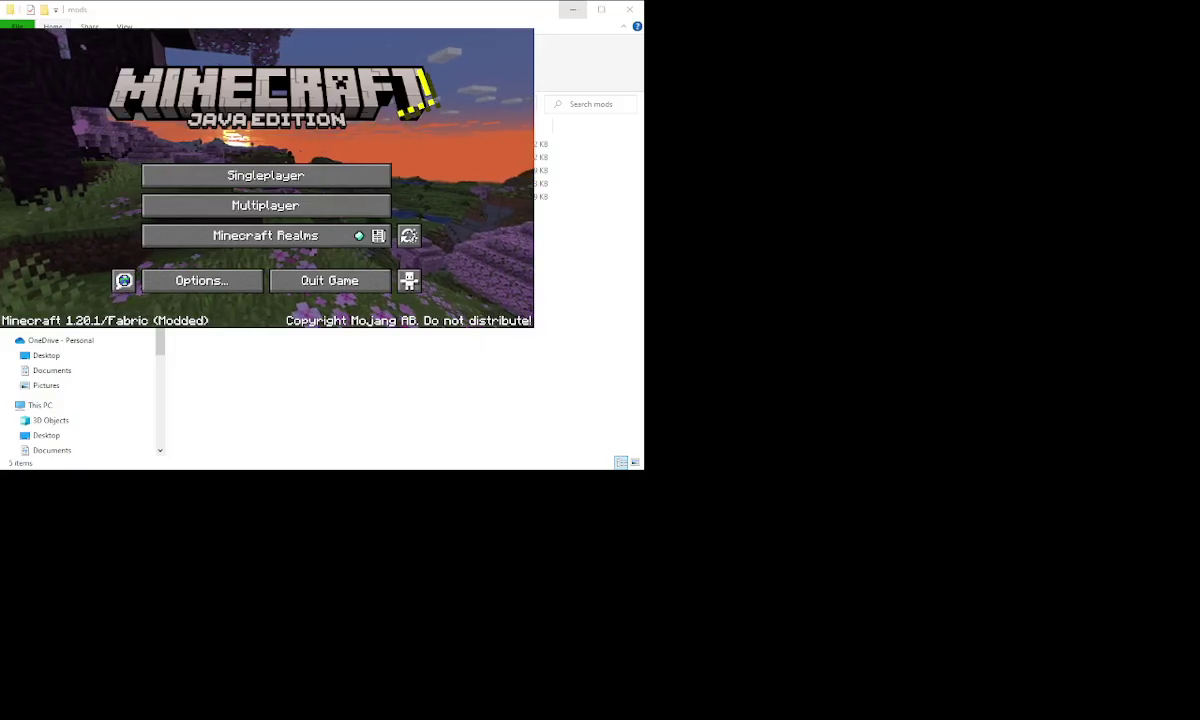
{"action": "key", "text": "F11"}
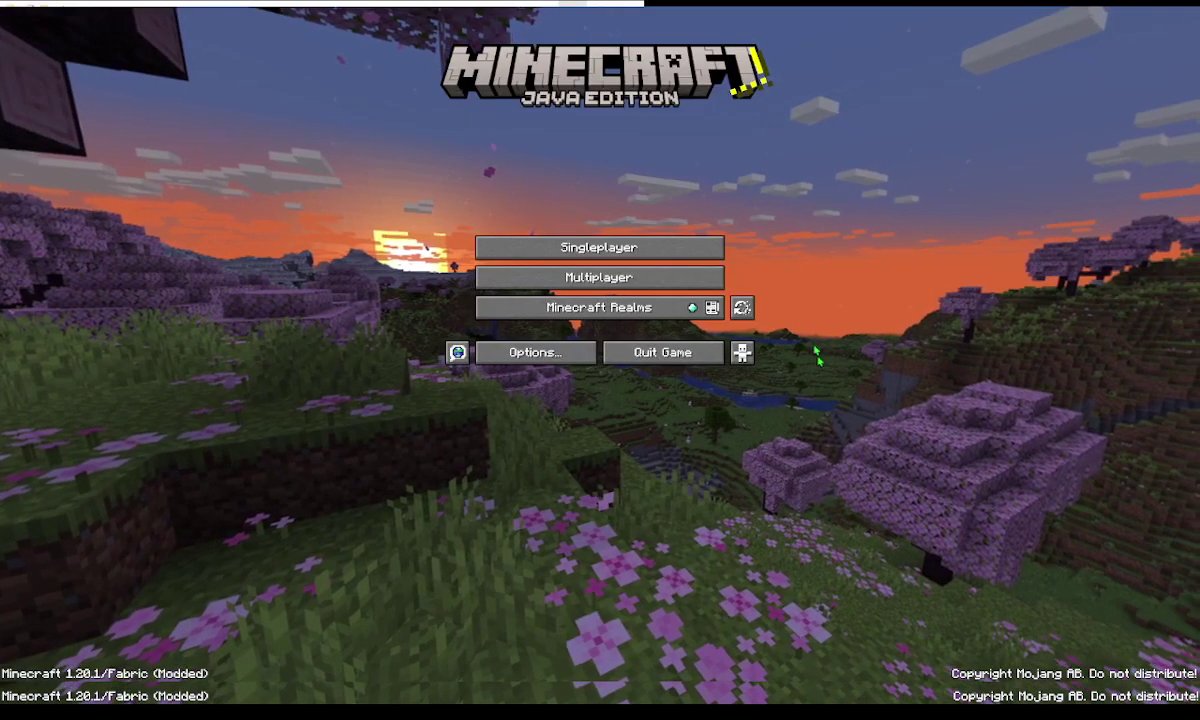
- Examine the Replay Viewer's list, the Record Server option for multiplayer and the Record Singleplayer option, returning to the title screen
{"action": "left_click", "coordinate": [741, 308]}
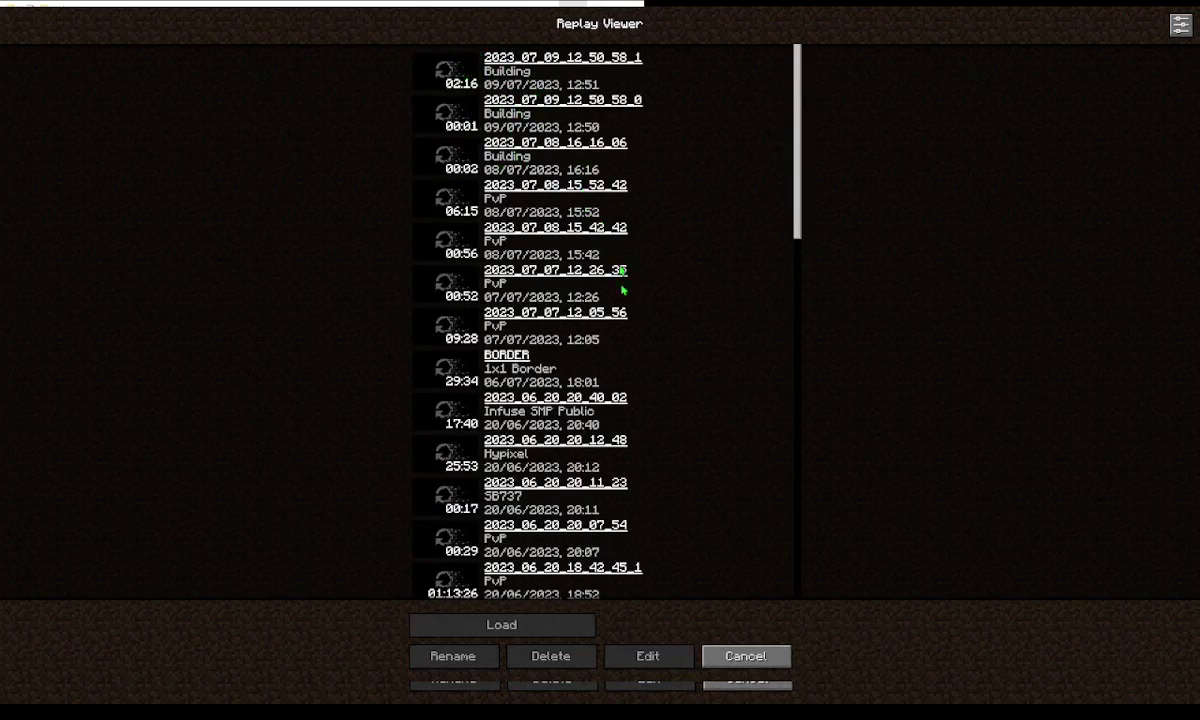
{"action": "left_click", "coordinate": [746, 656]}
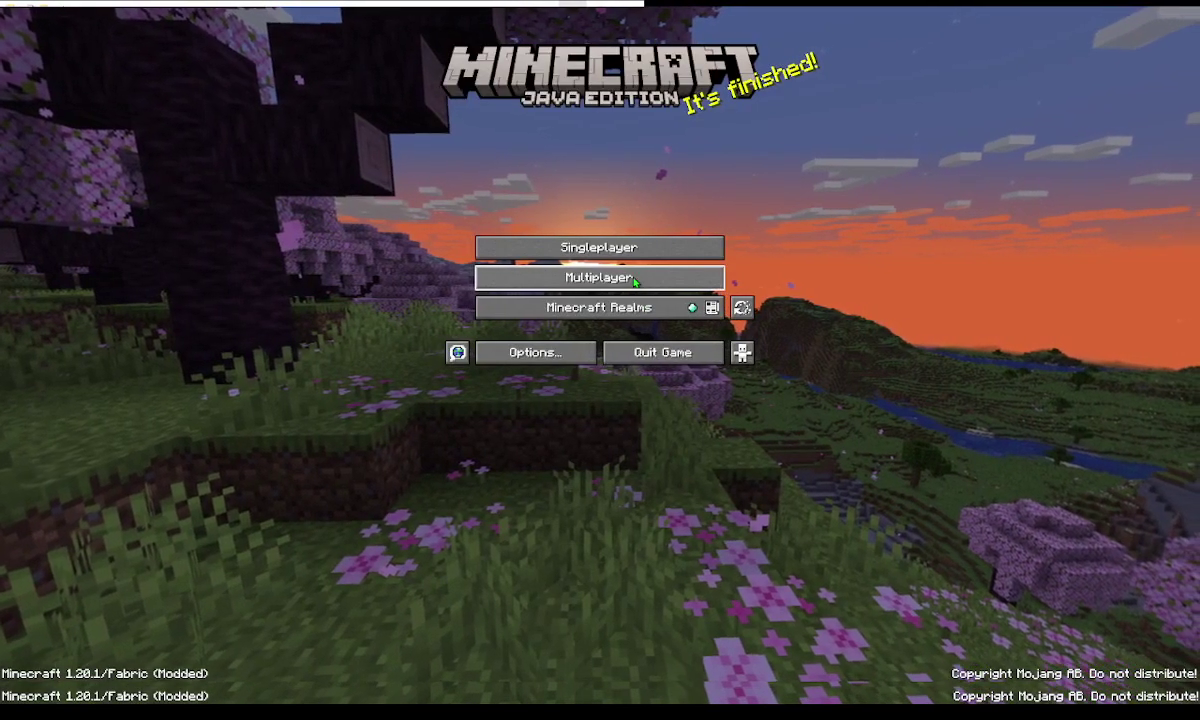
{"action": "left_click", "coordinate": [643, 273]}
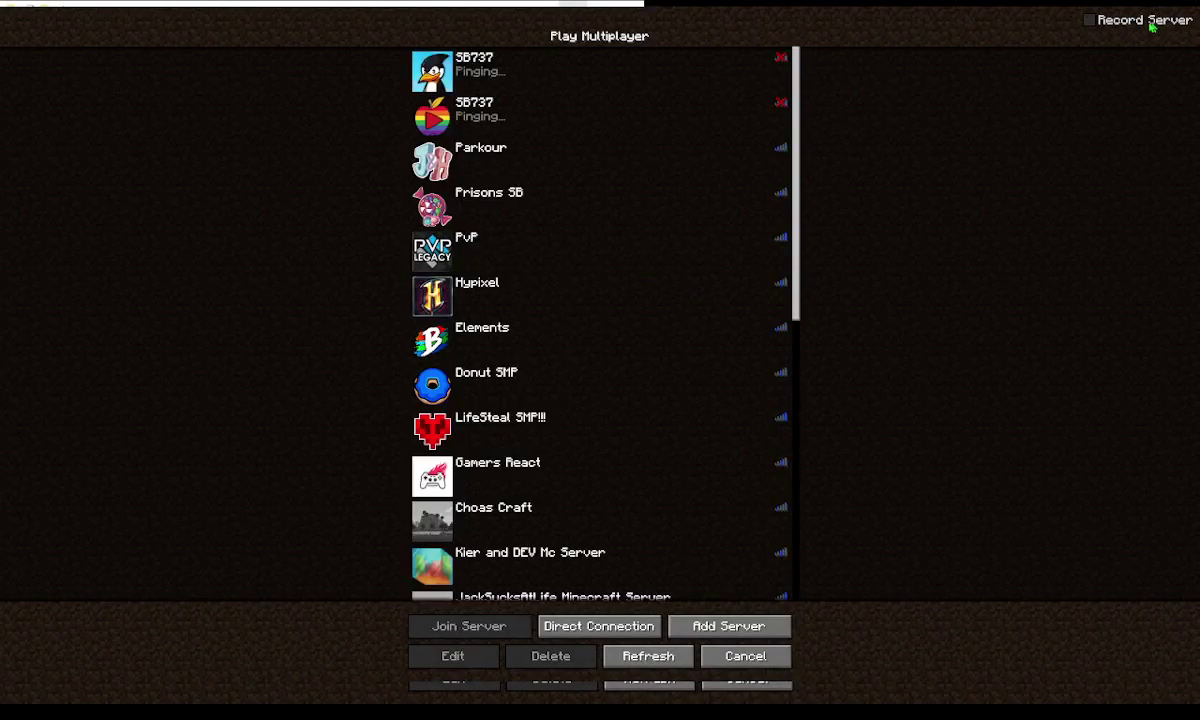
{"action": "left_click", "coordinate": [746, 656]}
{"action": "left_click", "coordinate": [609, 262]}
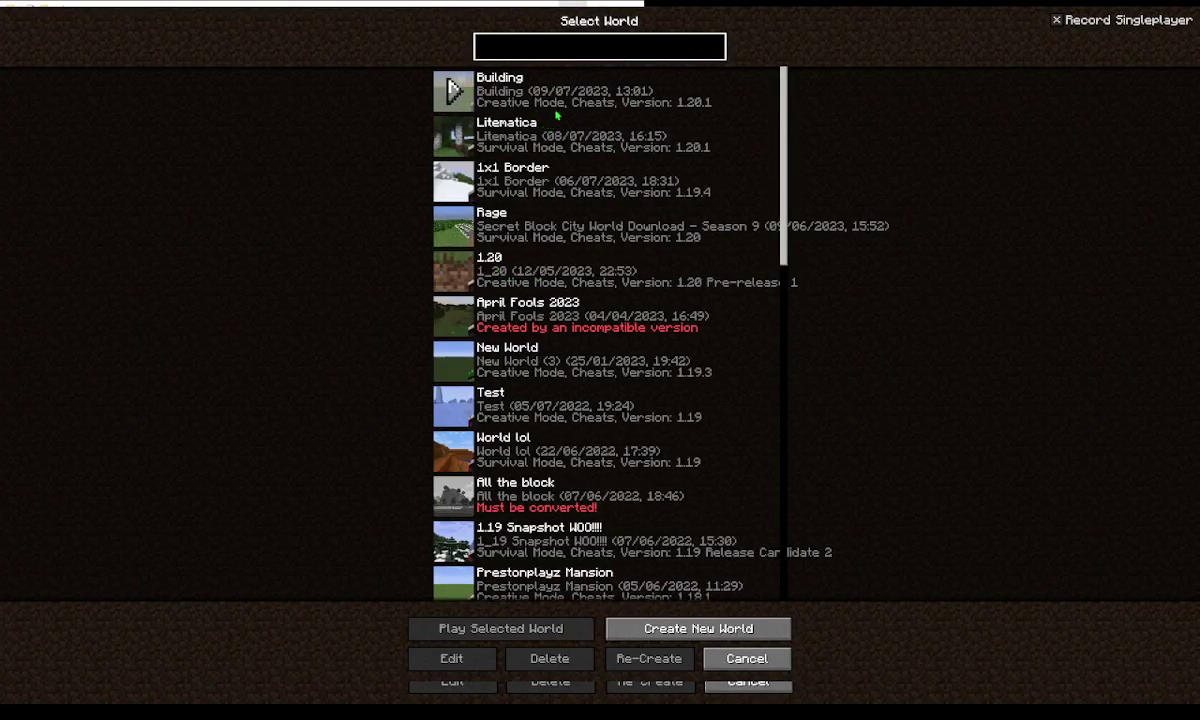
{"action": "left_click", "coordinate": [738, 656]}
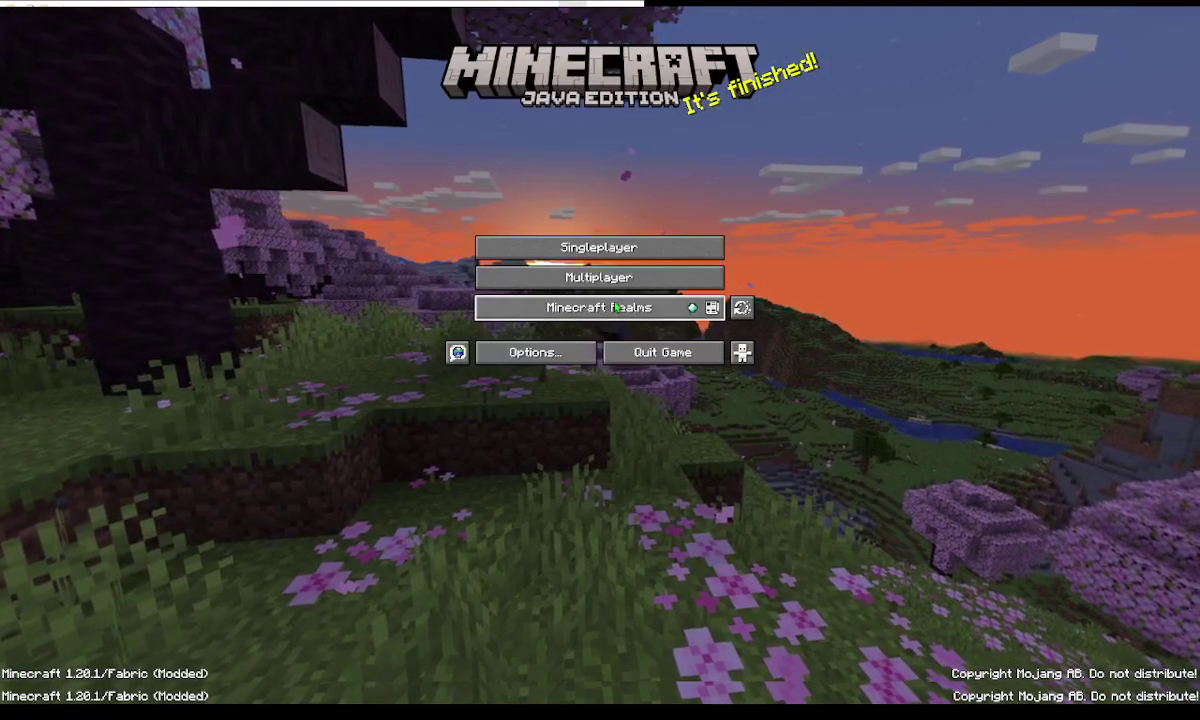
- Join the PvP server from the multiplayer list with recording on, and cycle the camera perspectives while walking out of the lobby building
{"action": "left_click", "coordinate": [616, 274]}
{"action": "double_click", "coordinate": [695, 171]}
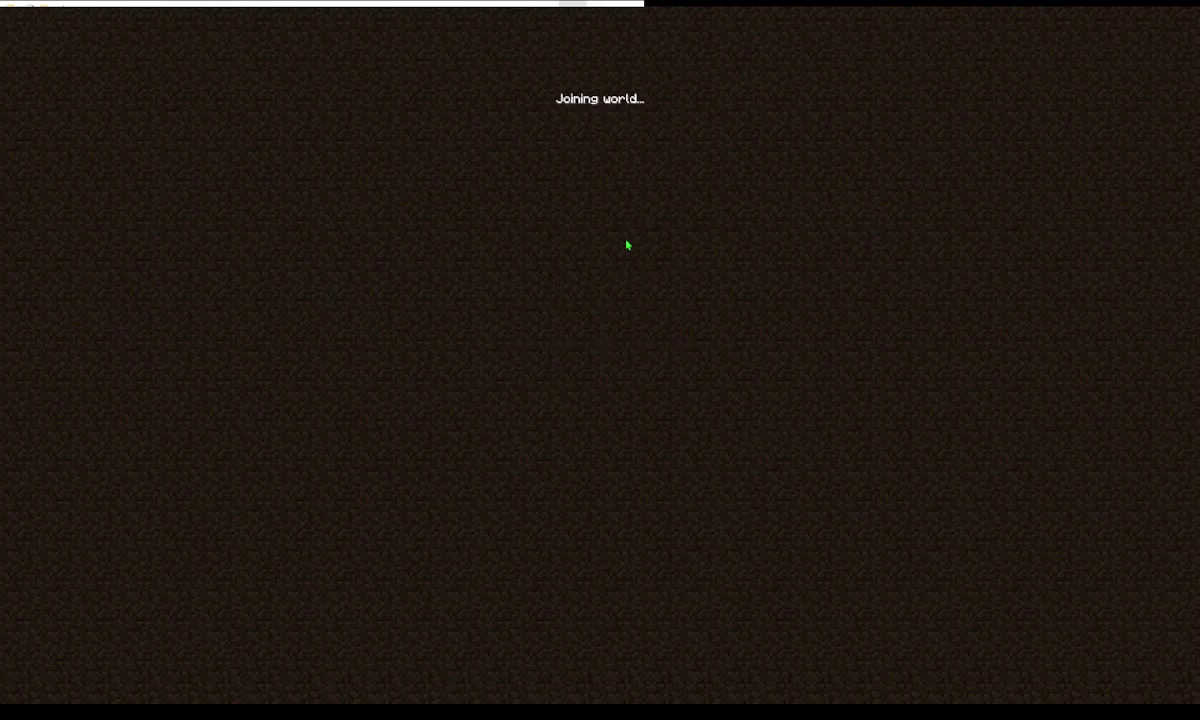
{"action": "key", "text": "w"}
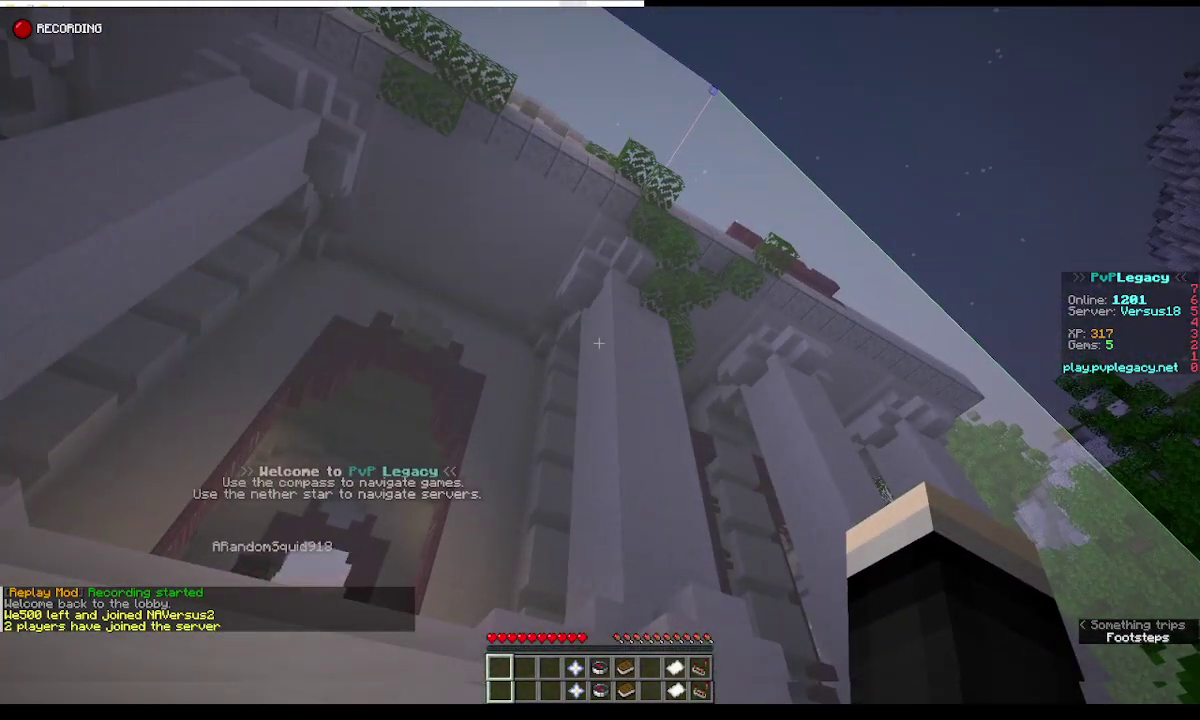
{"action": "key", "text": "w"}
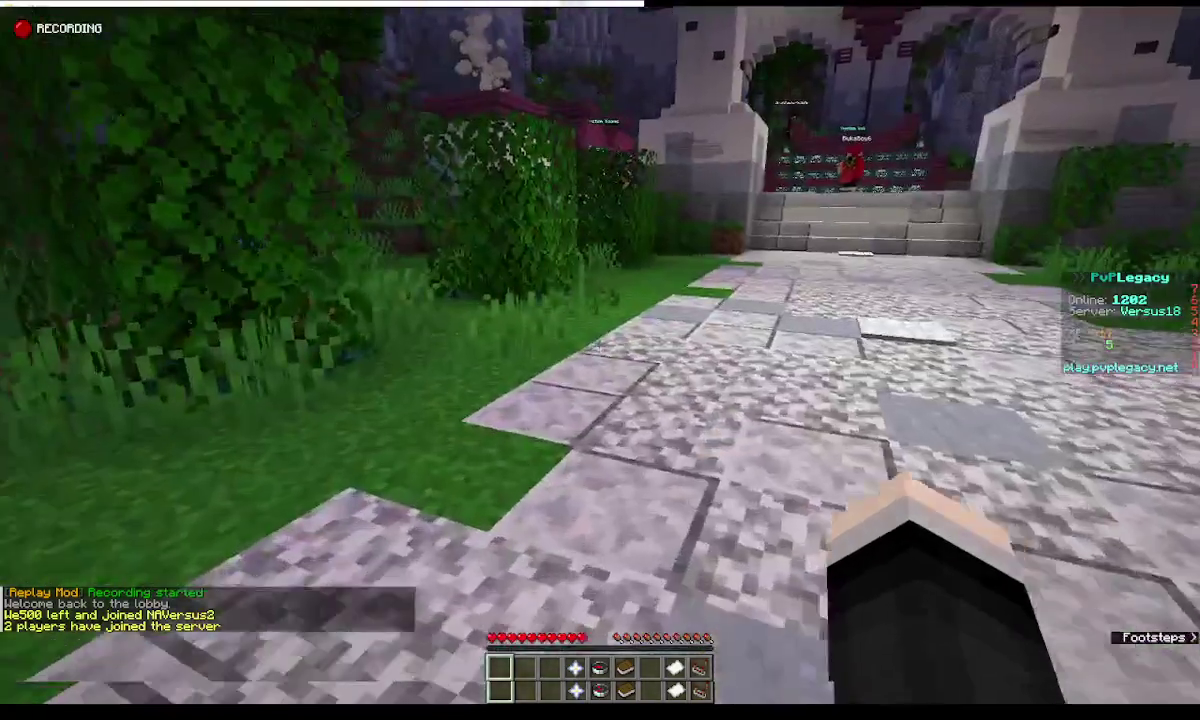
{"action": "key", "text": "F5"}
{"action": "key", "text": "F5"}
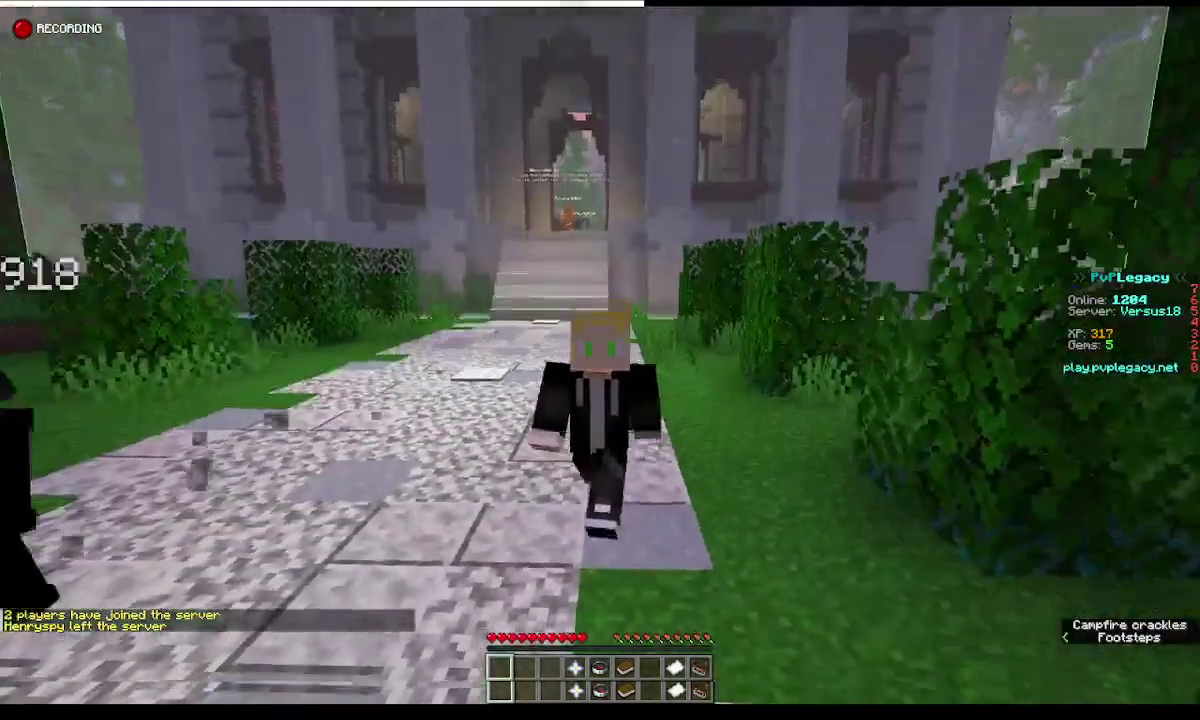
{"action": "key", "text": "F5"}
{"action": "key", "text": "w"}
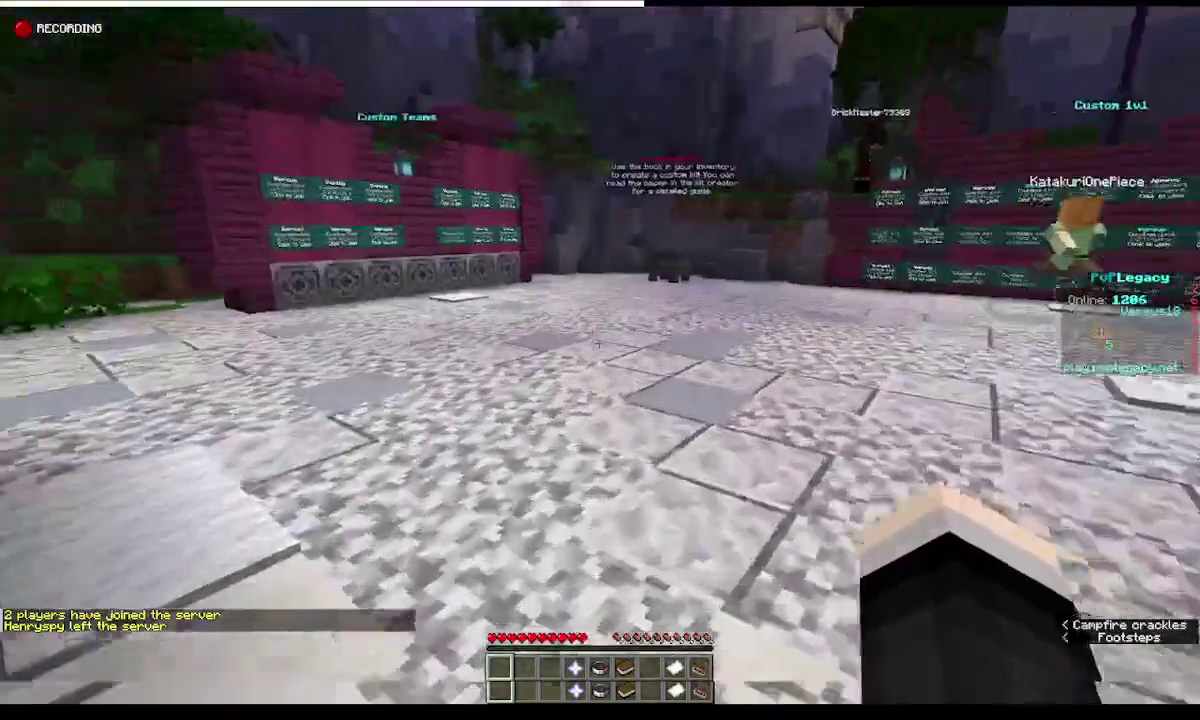
- Record movement around the lobby grounds by walking behind the Custom 1v1 wall and up the grassy slope beside the cliff
{"action": "key", "text": "w"}
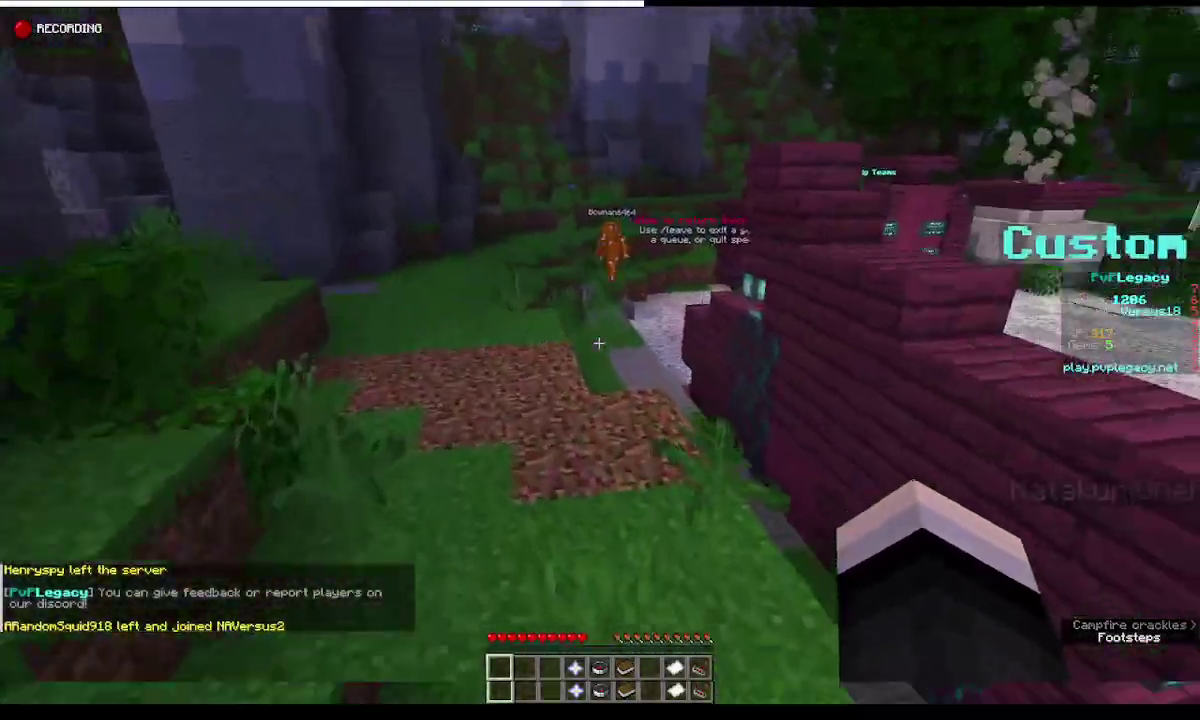
{"action": "key", "text": "w"}
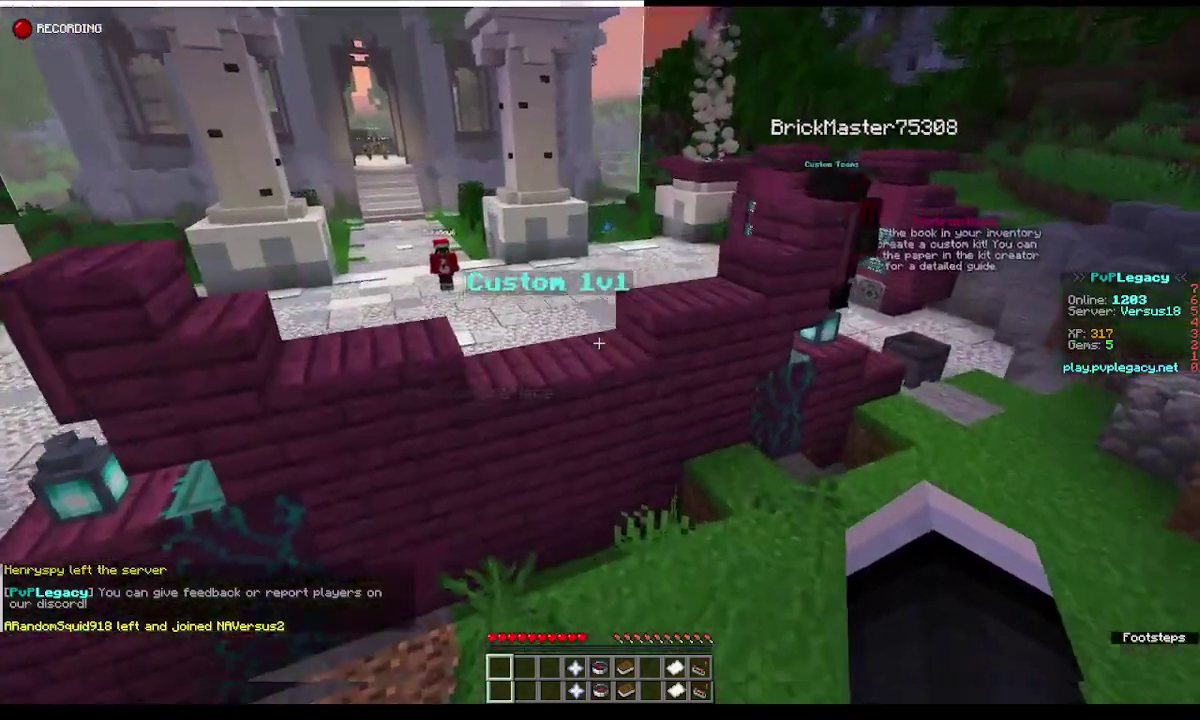
{"action": "key", "text": "space"}
{"action": "key", "text": "w"}
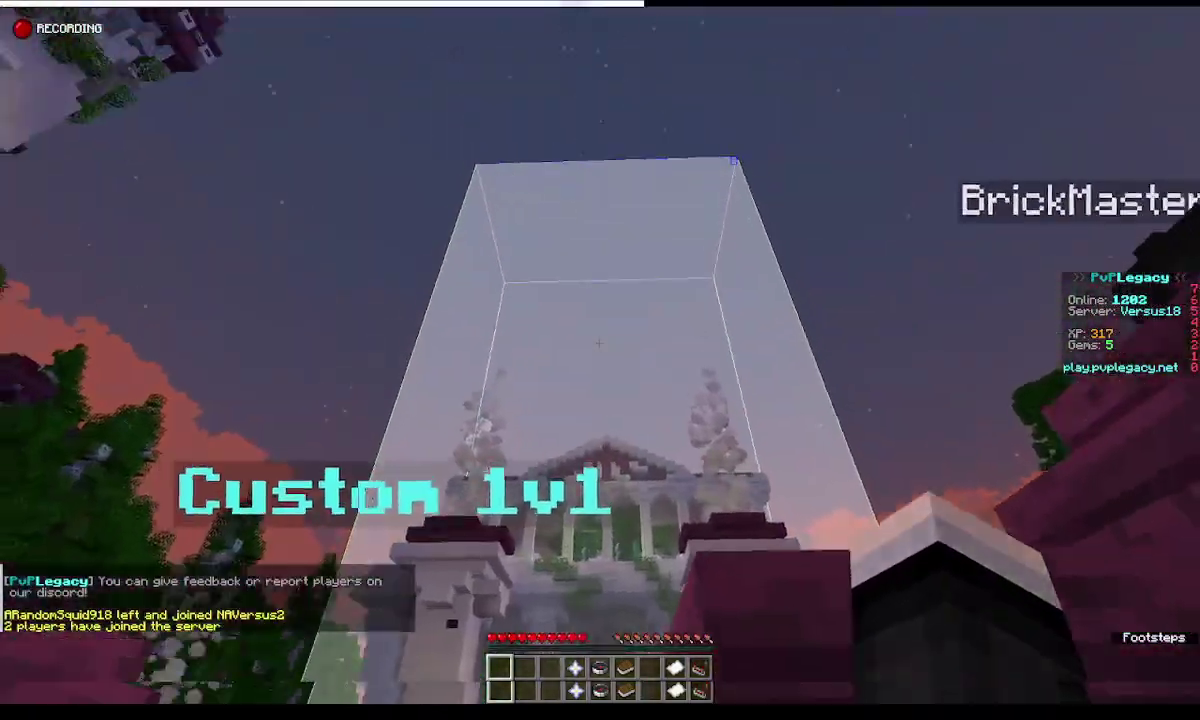
{"action": "key", "text": "w"}
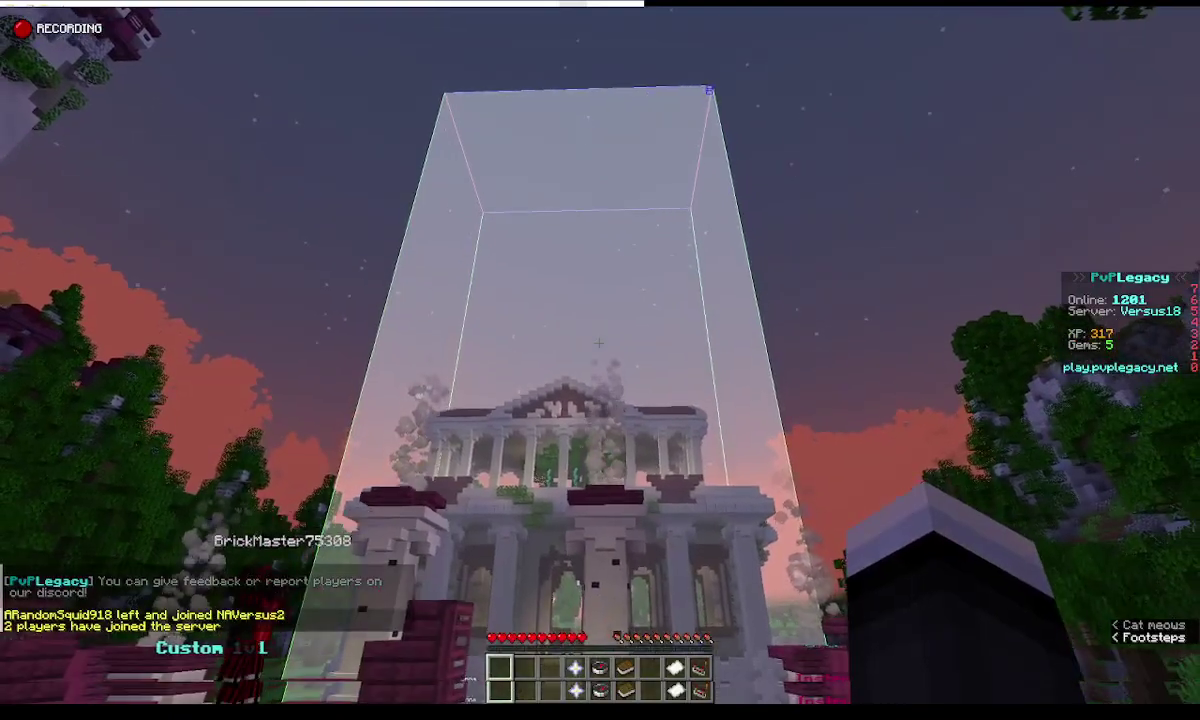
{"action": "key", "text": "w"}
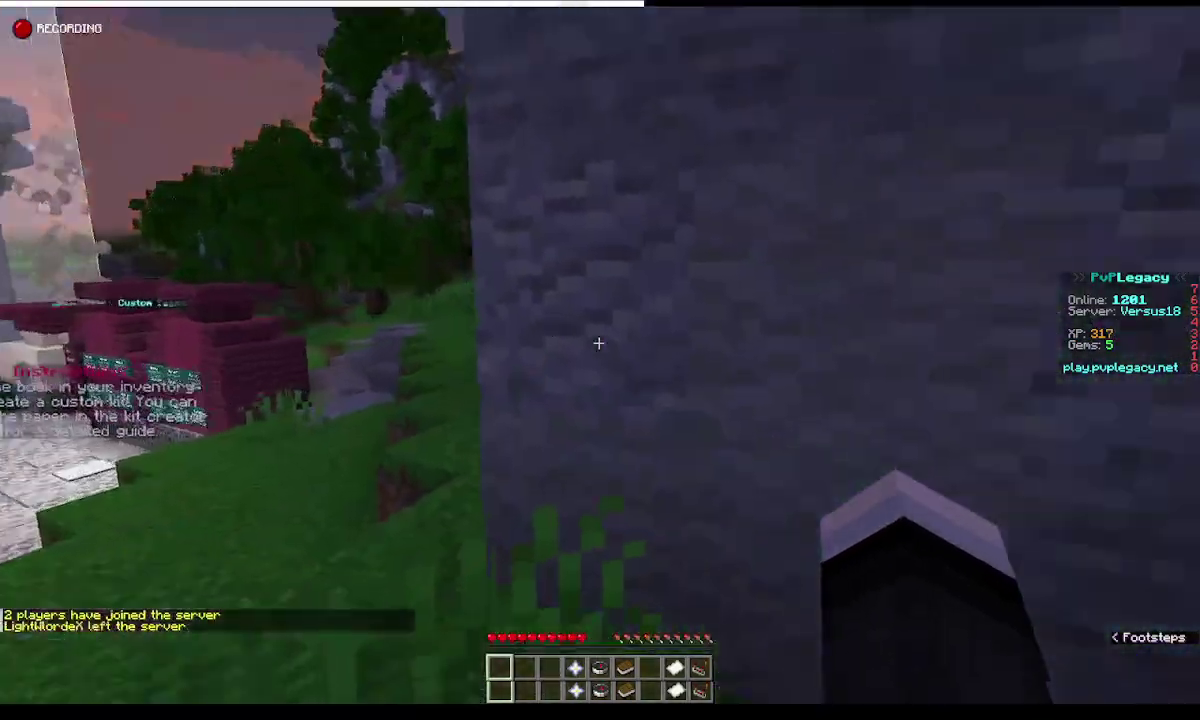
{"action": "key", "text": "w"}
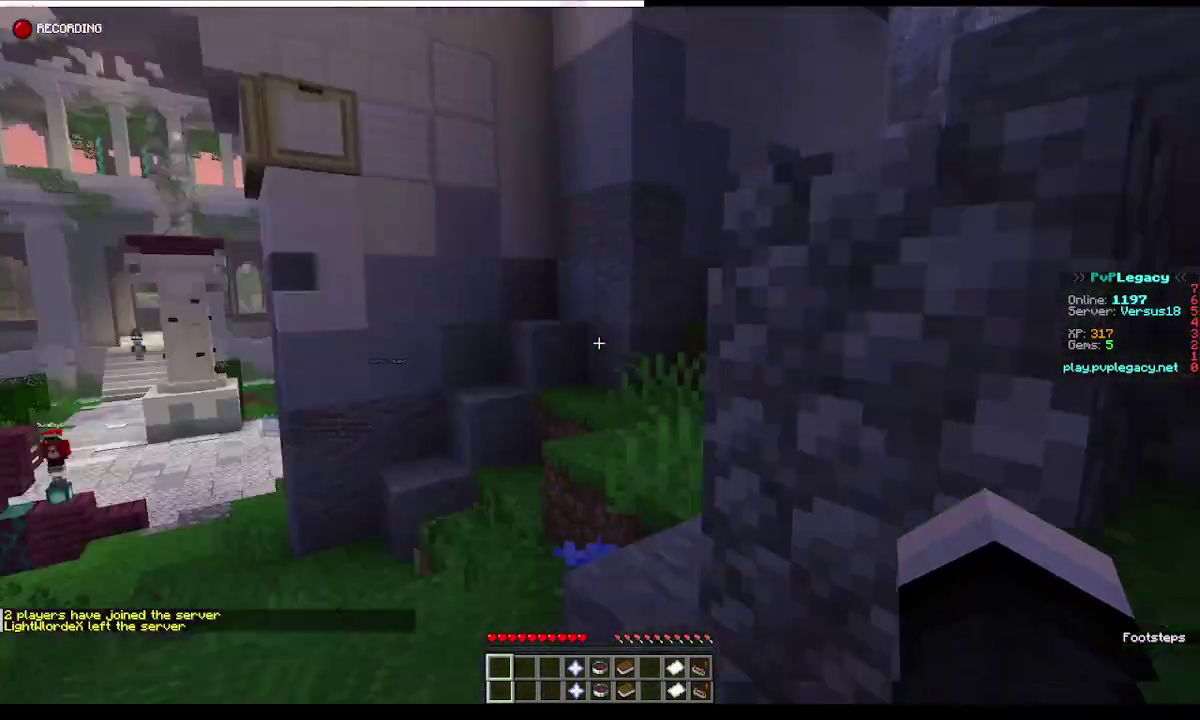
{"action": "key", "text": "w"}
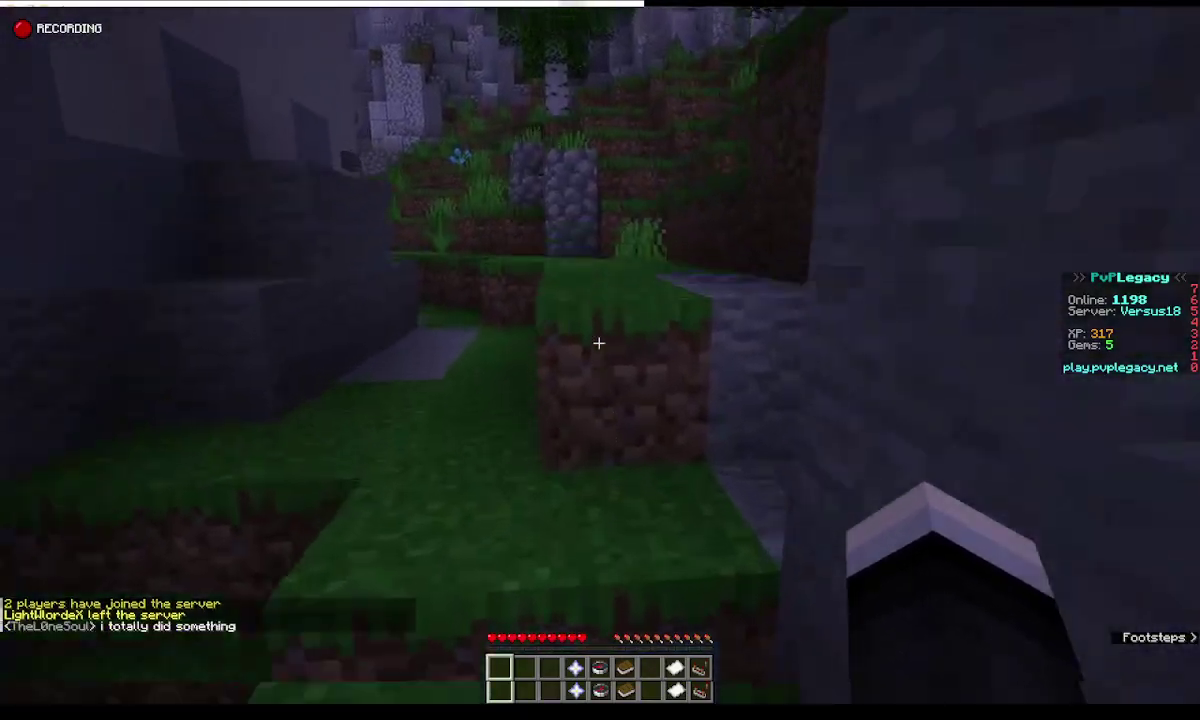
{"action": "key", "text": "w"}
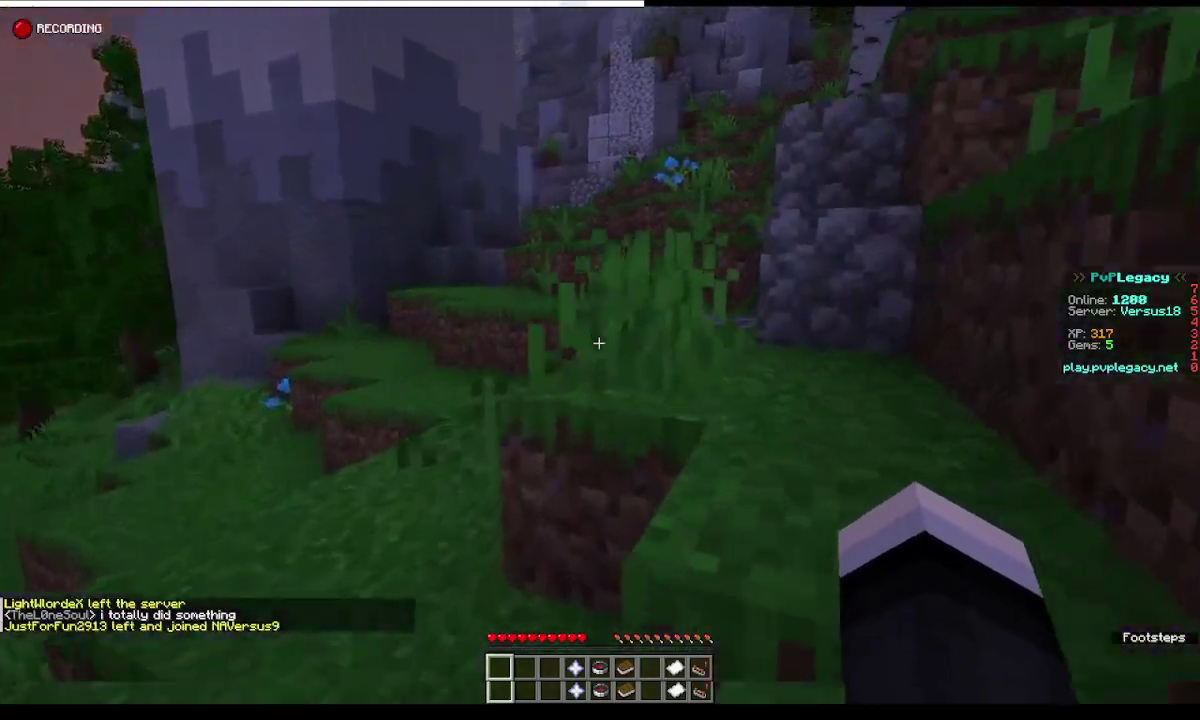
{"action": "key", "text": "w"}
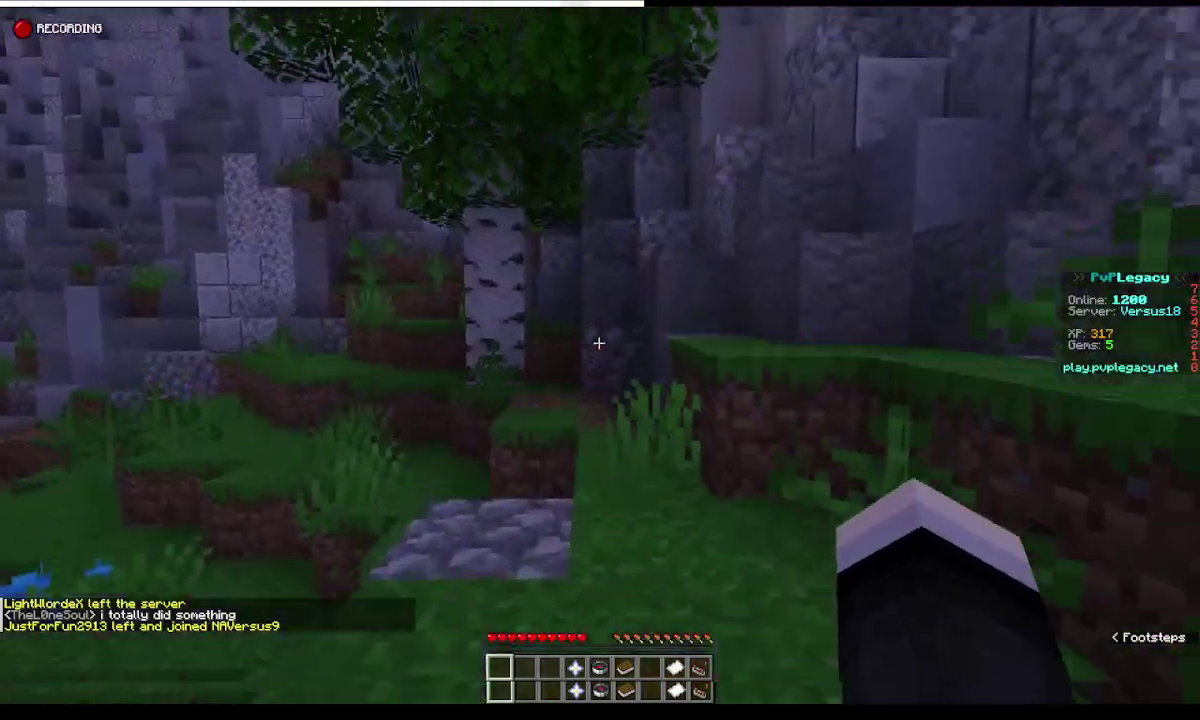
{"action": "key", "text": "w"}
- Cycle the camera perspectives back to first person, and view the pause and stop recording options in the game menu before resuming
{"action": "key", "text": "F5"}
{"action": "key", "text": "F5"}
{"action": "key", "text": "F5"}
{"action": "key", "text": "Escape"}
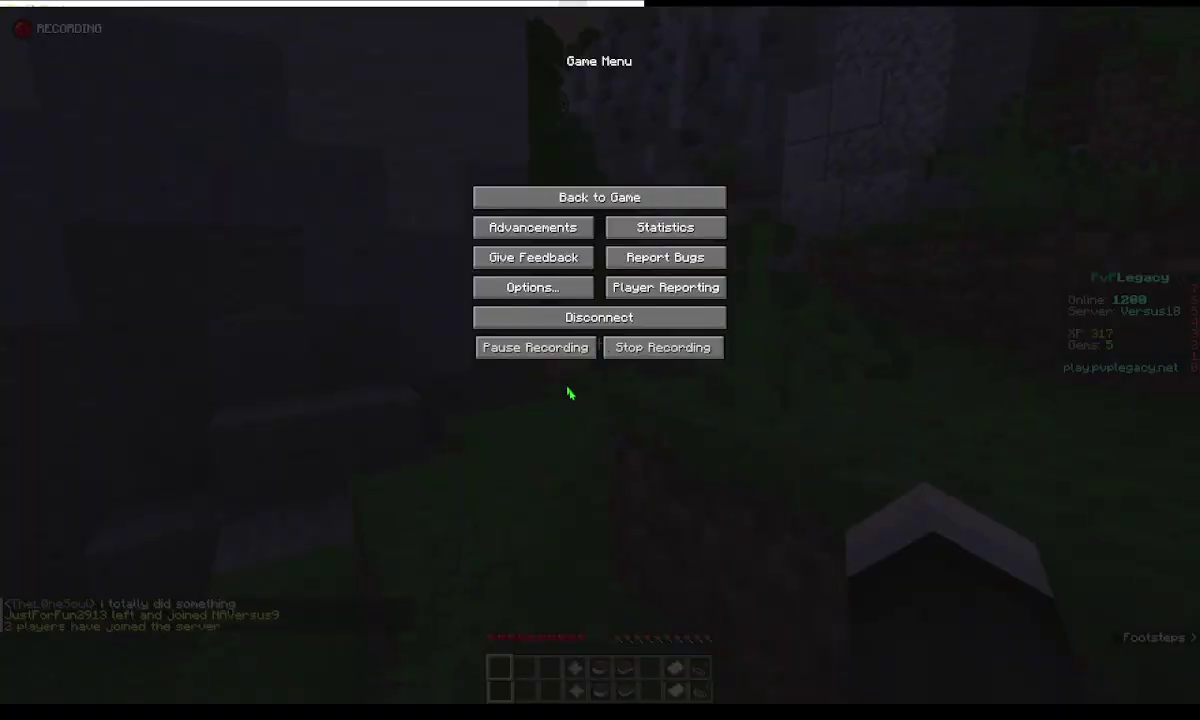
{"action": "key", "text": "Escape"}
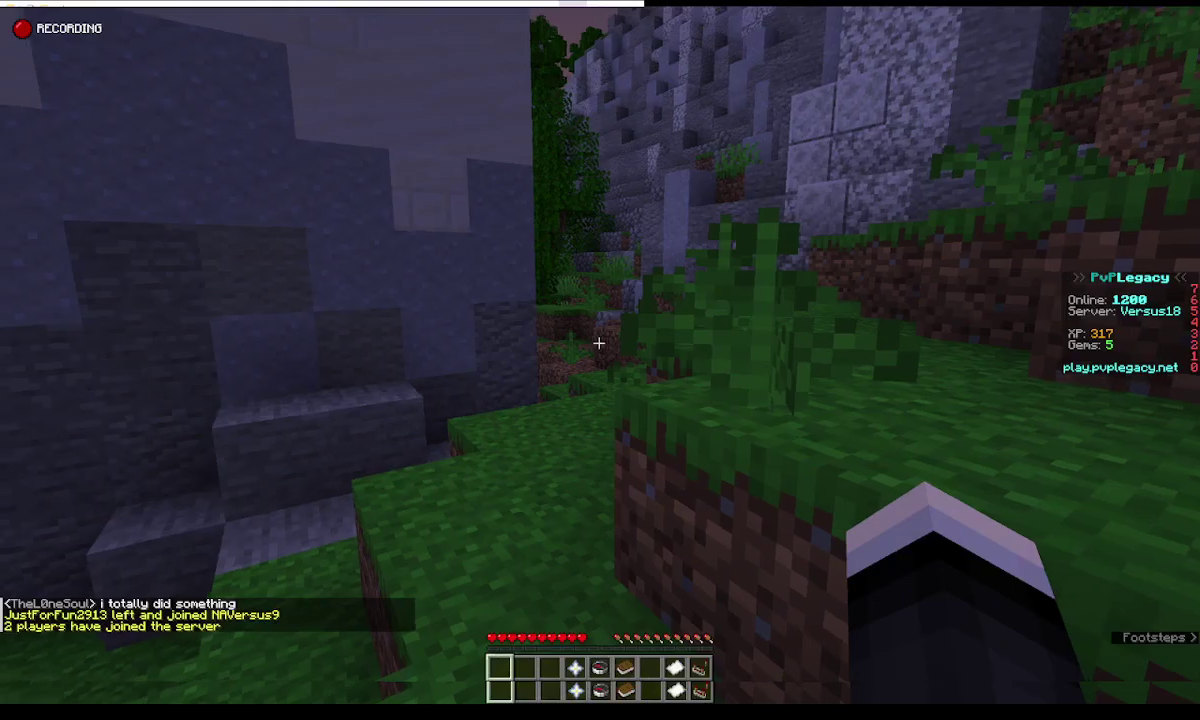
- Add an event marker to the recording while walking through the trees, and climb along the cliff ledge overlooking the lobby building
{"action": "key", "text": "w"}
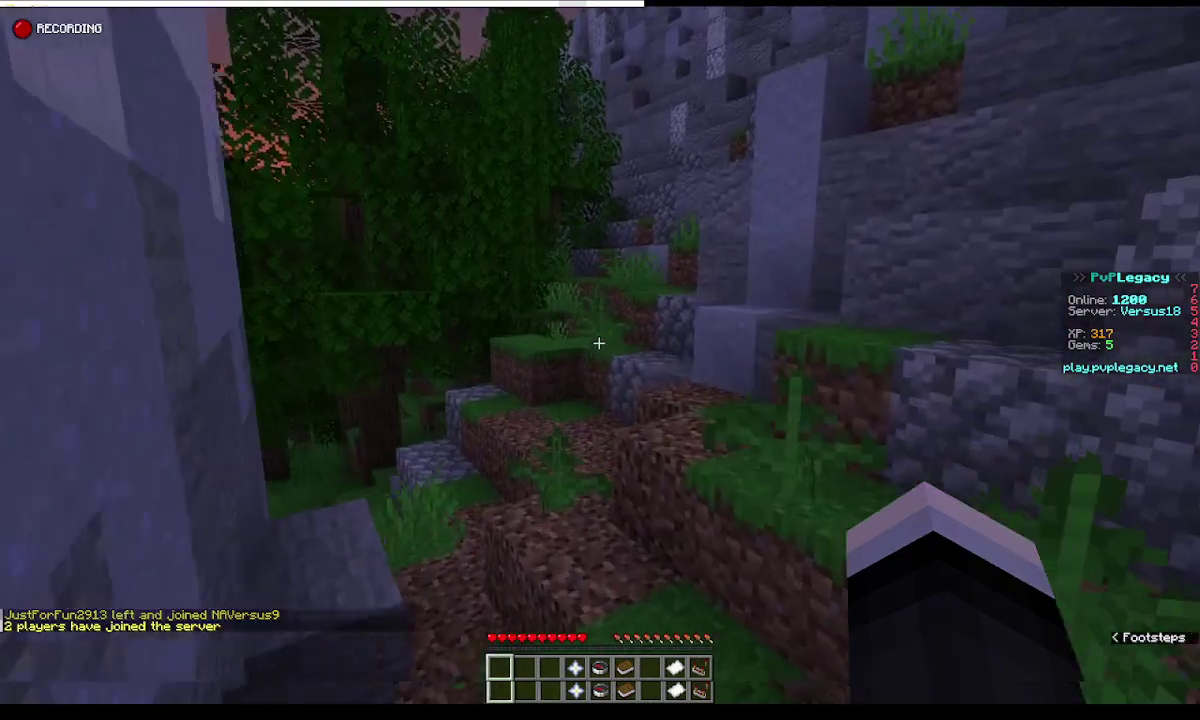
{"action": "key", "text": "m"}
{"action": "key", "text": "w"}
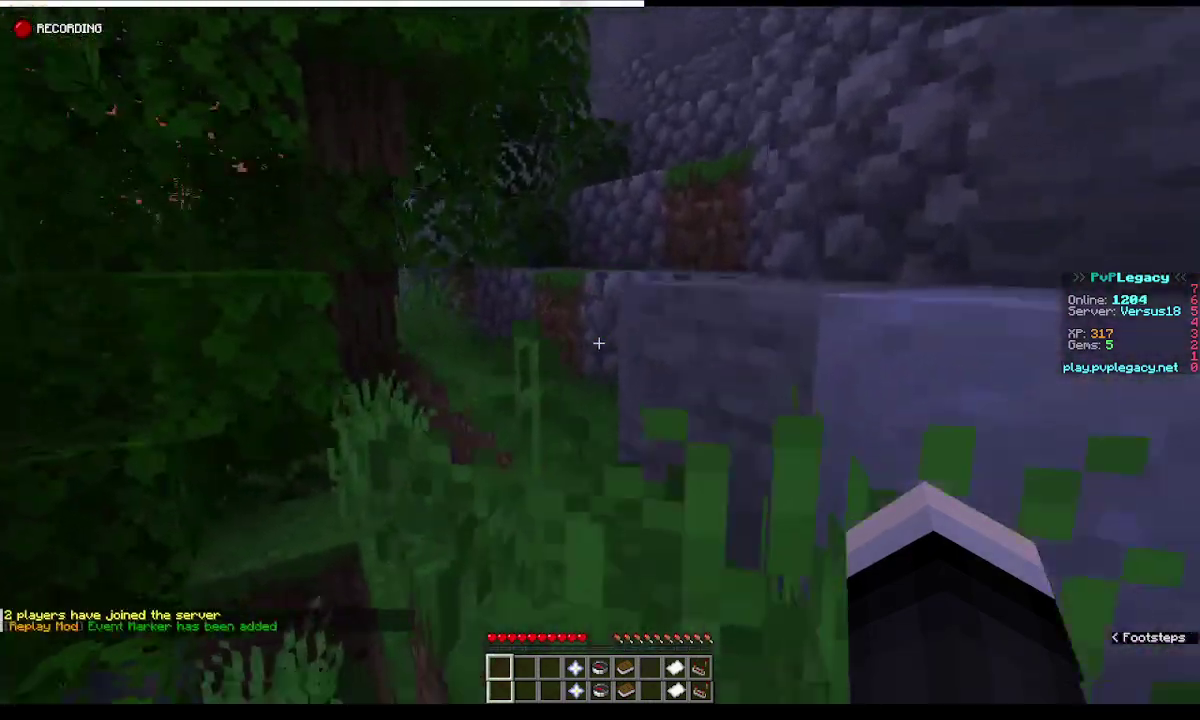
{"action": "key", "text": "w"}
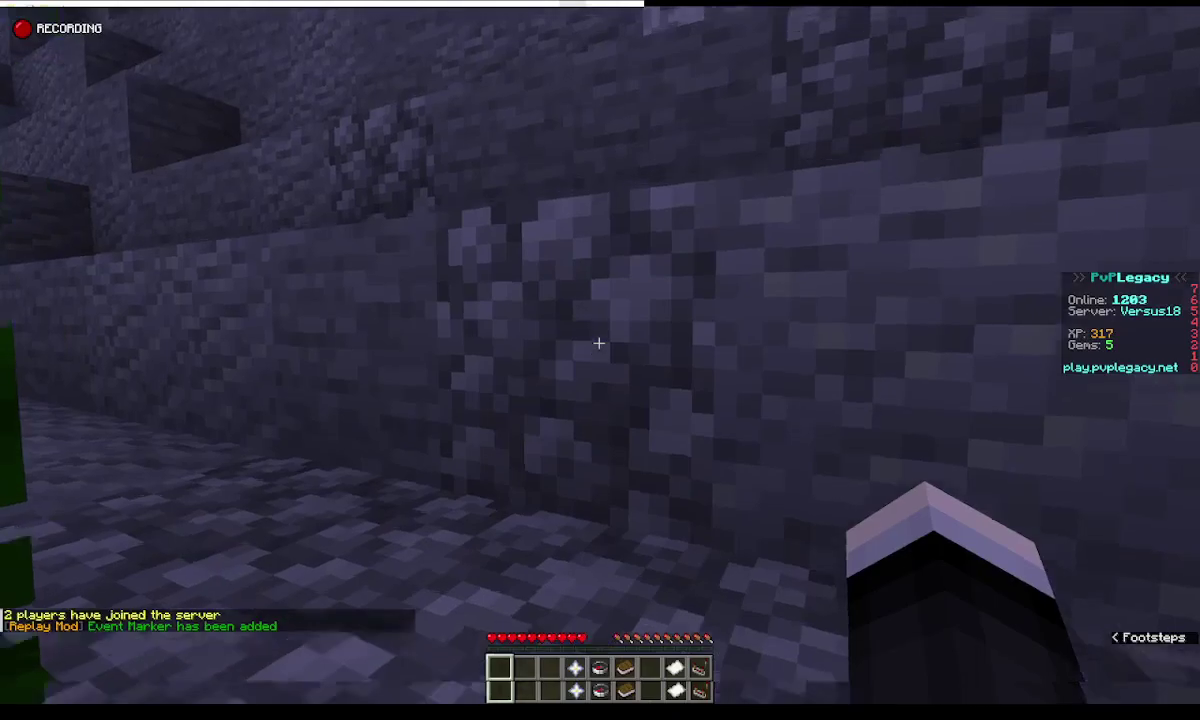
{"action": "key", "text": "w"}
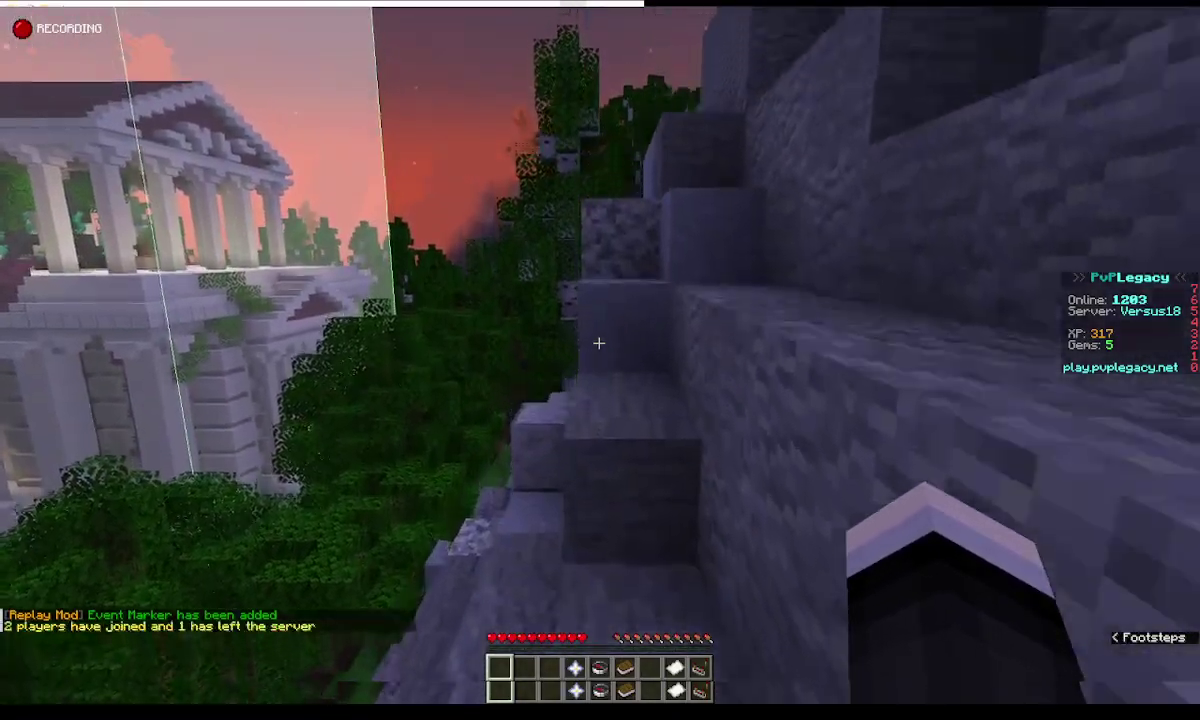
{"action": "key", "text": "w"}
{"action": "key", "text": "space"}
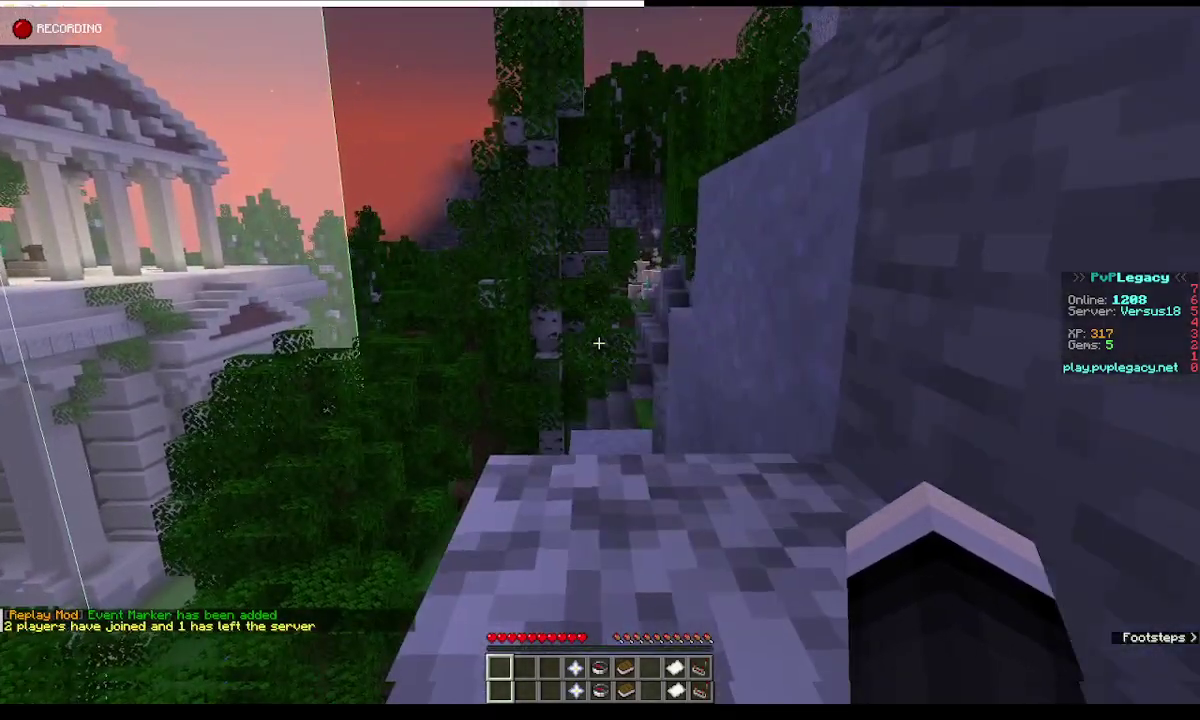
{"action": "key", "text": "KP_Subtract"}
{"action": "key", "text": "w"}
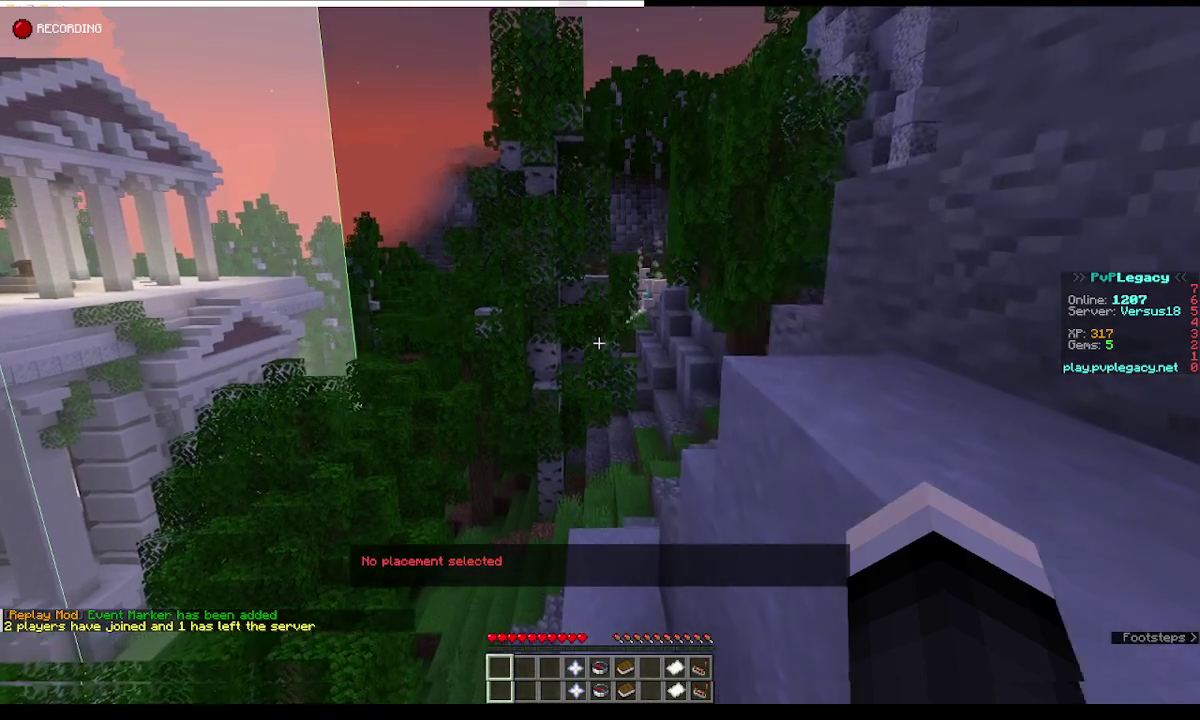
{"action": "key", "text": "m"}
{"action": "key", "text": "Escape"}
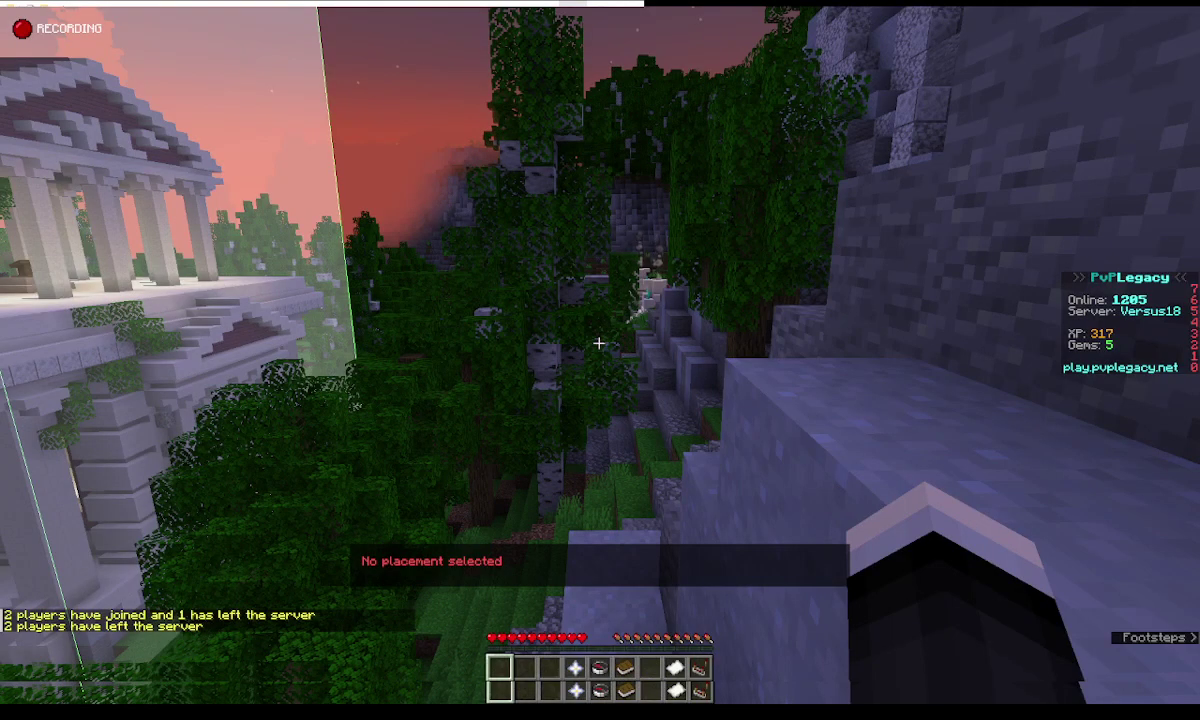
{"action": "key", "text": "m"}
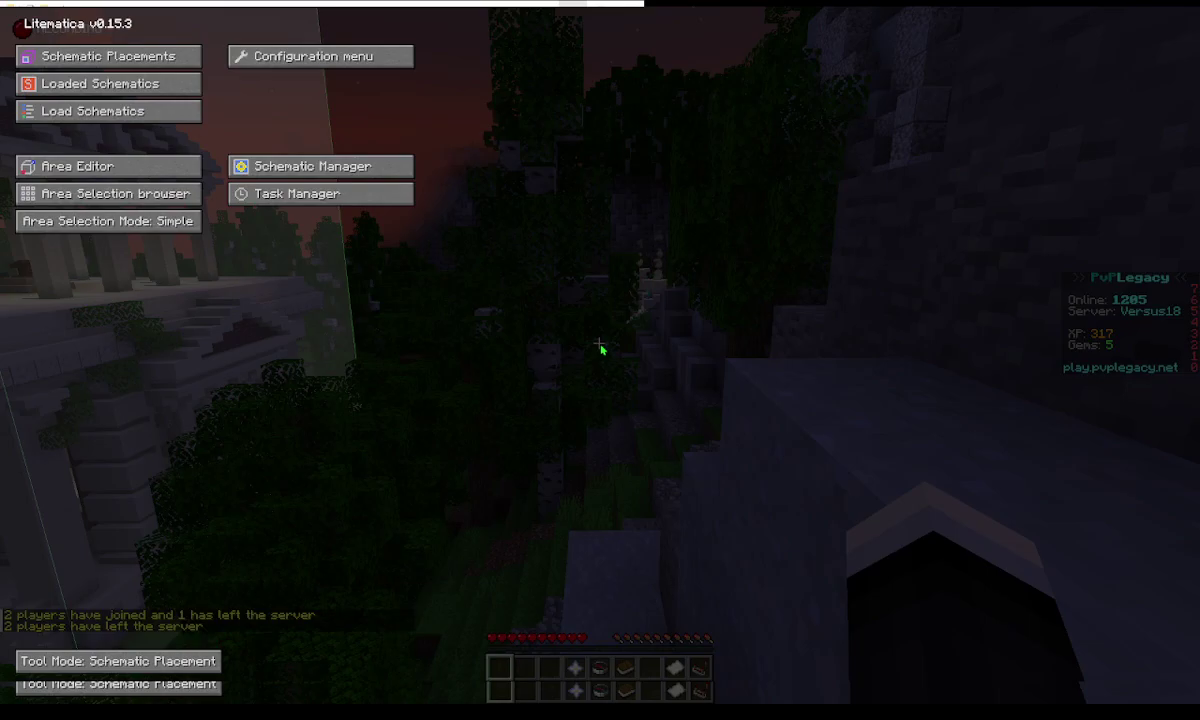
{"action": "key", "text": "Escape"}
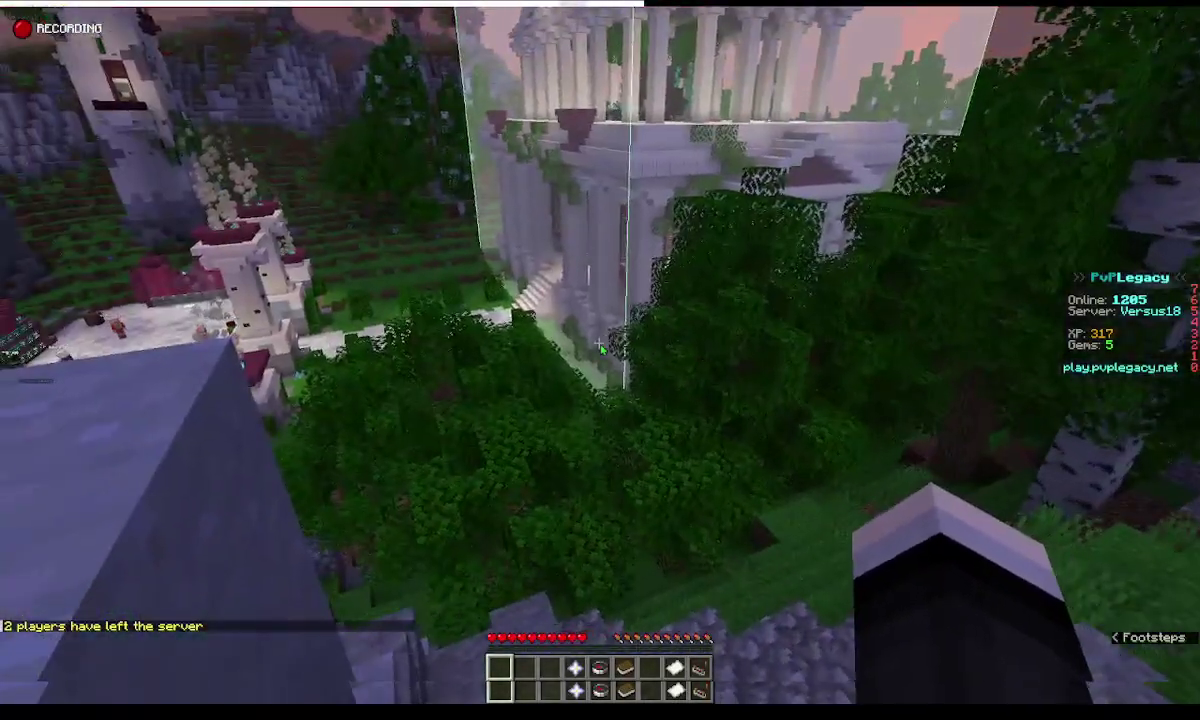
- Disconnect from the server, save the replay under its suggested name 2023_07_10_17_52_17, and return to the title screen
{"action": "key", "text": "Escape"}
{"action": "left_click", "coordinate": [590, 298]}
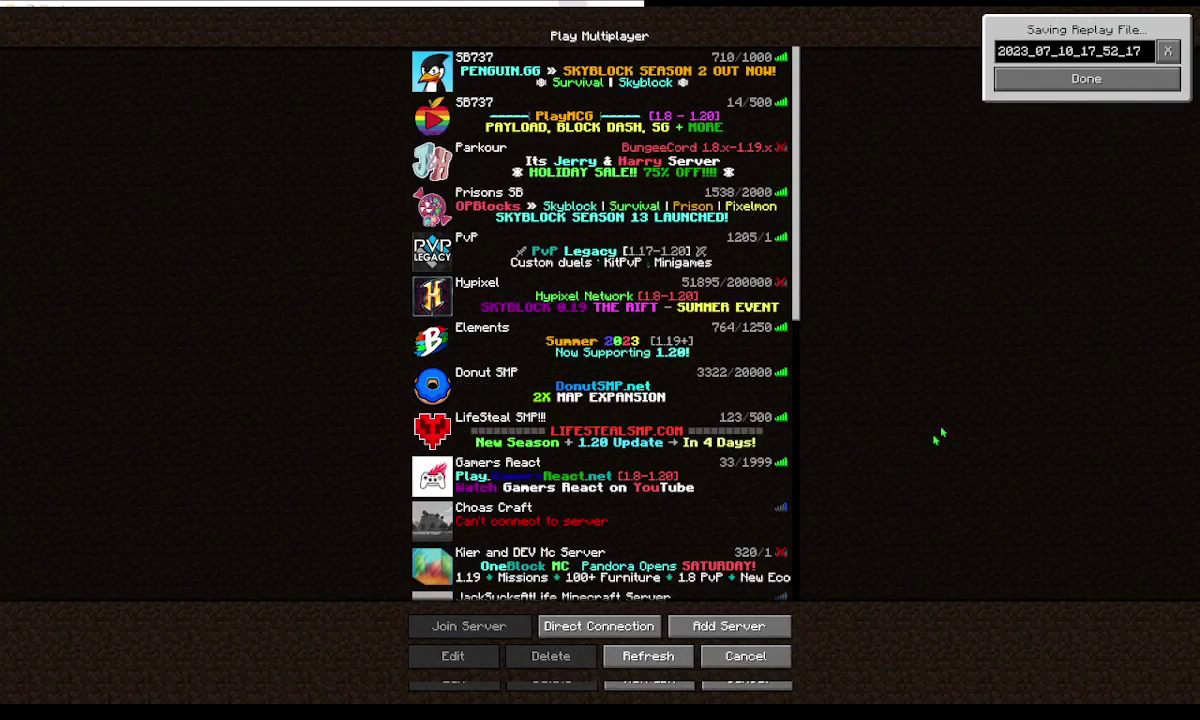
{"action": "left_click", "coordinate": [1064, 74]}
{"action": "left_click", "coordinate": [745, 656]}
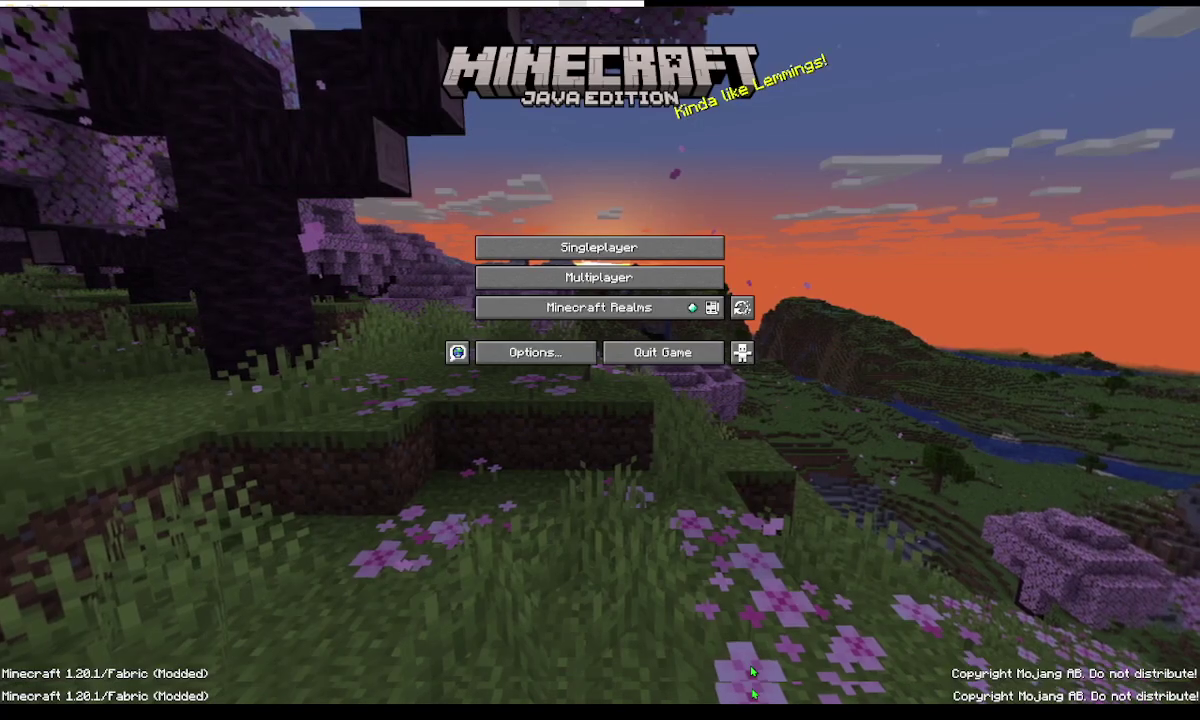
- Load the 2023_07_10_17_52_17 replay from the Replay Viewer, and fly the camera to follow the recorded player out of the lobby building
{"action": "left_click", "coordinate": [737, 312]}
{"action": "left_click", "coordinate": [430, 62]}
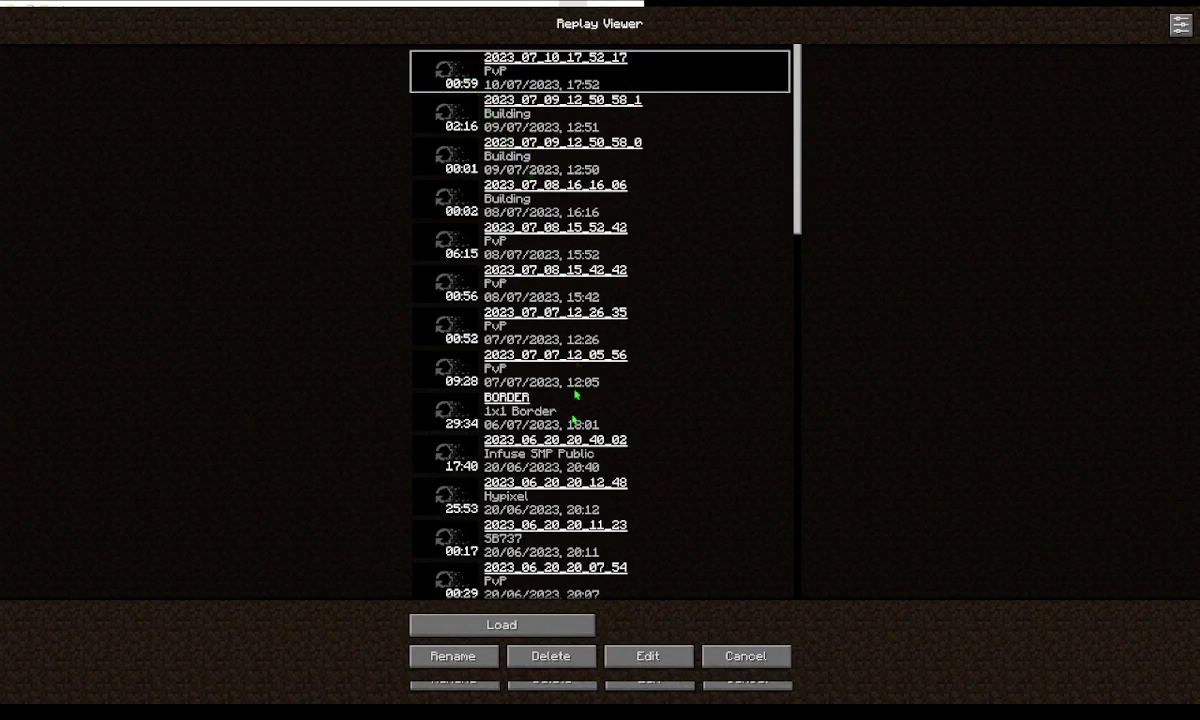
{"action": "left_click", "coordinate": [520, 625]}
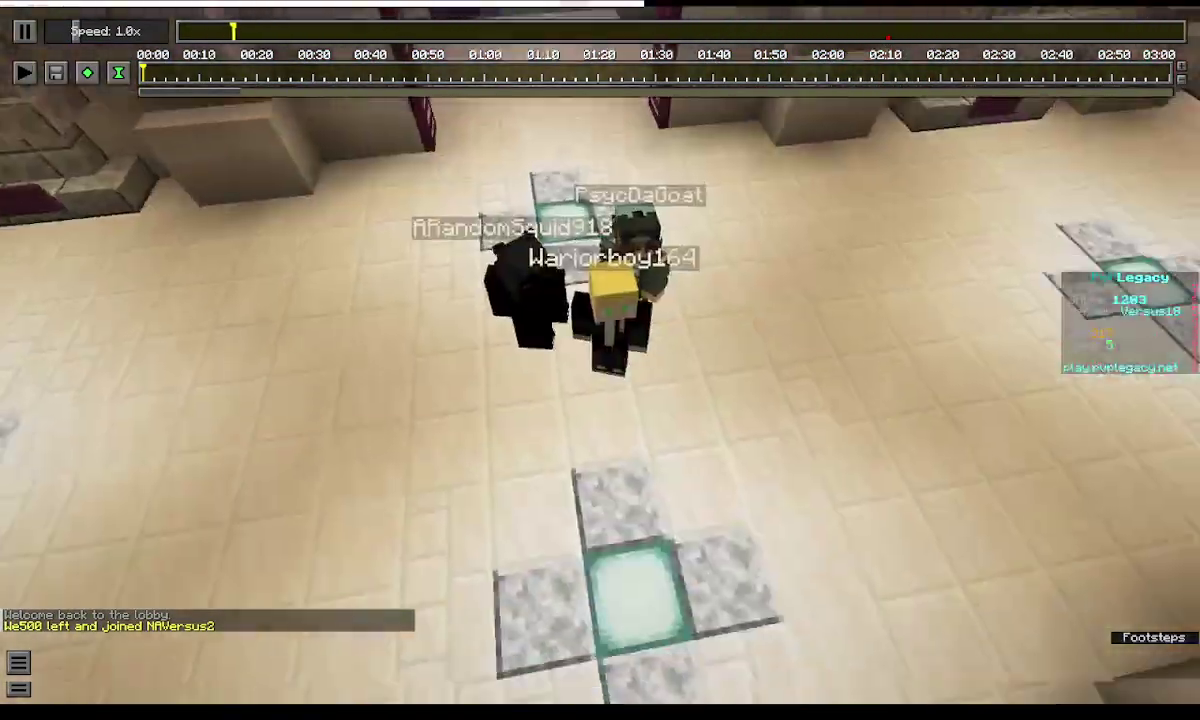
{"action": "key", "text": "w"}
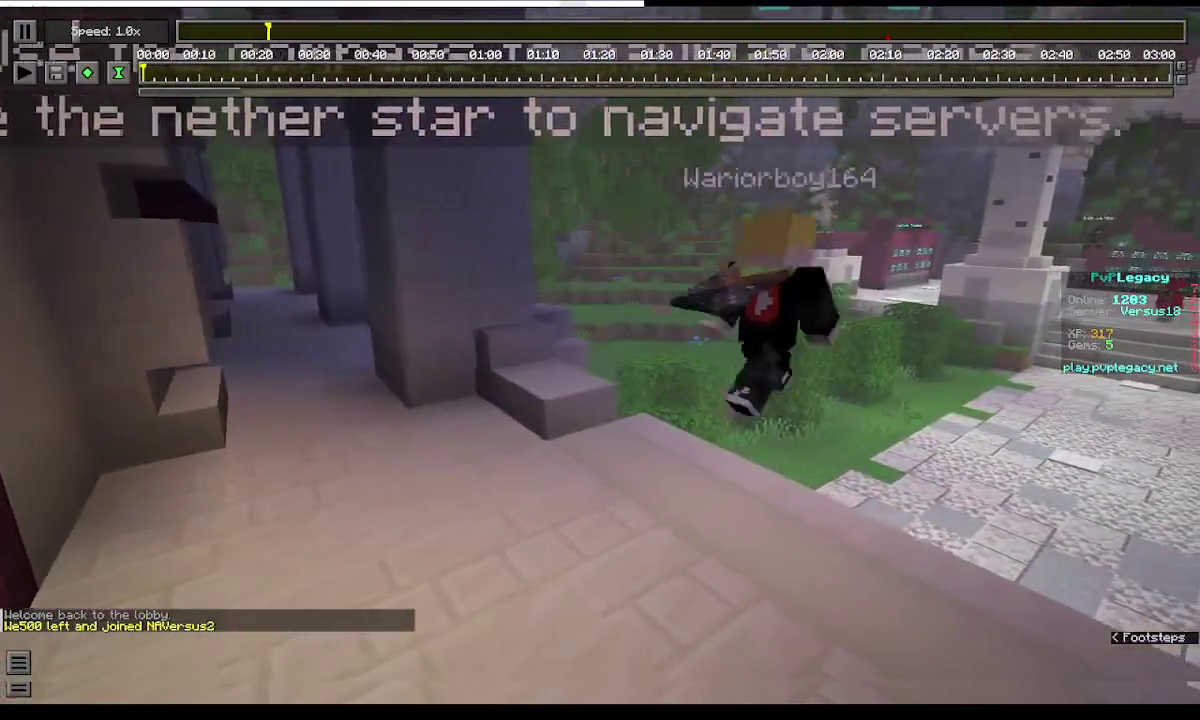
- Follow the recorded player out of the lobby with the replay paused and resumed, and spectate the player in first person before returning to the free camera
{"action": "key", "text": "p"}
{"action": "key", "text": "e"}
{"action": "key", "text": "e"}
{"action": "key", "text": "w"}
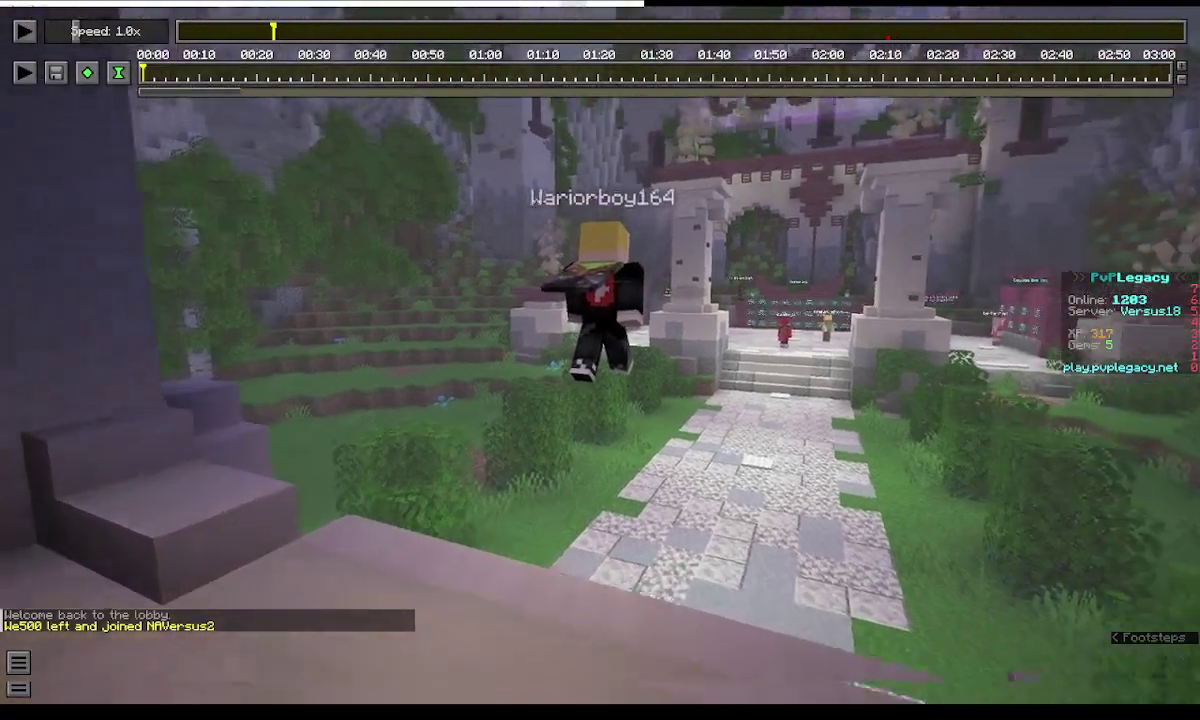
{"action": "key", "text": "p"}
{"action": "key", "text": "w"}
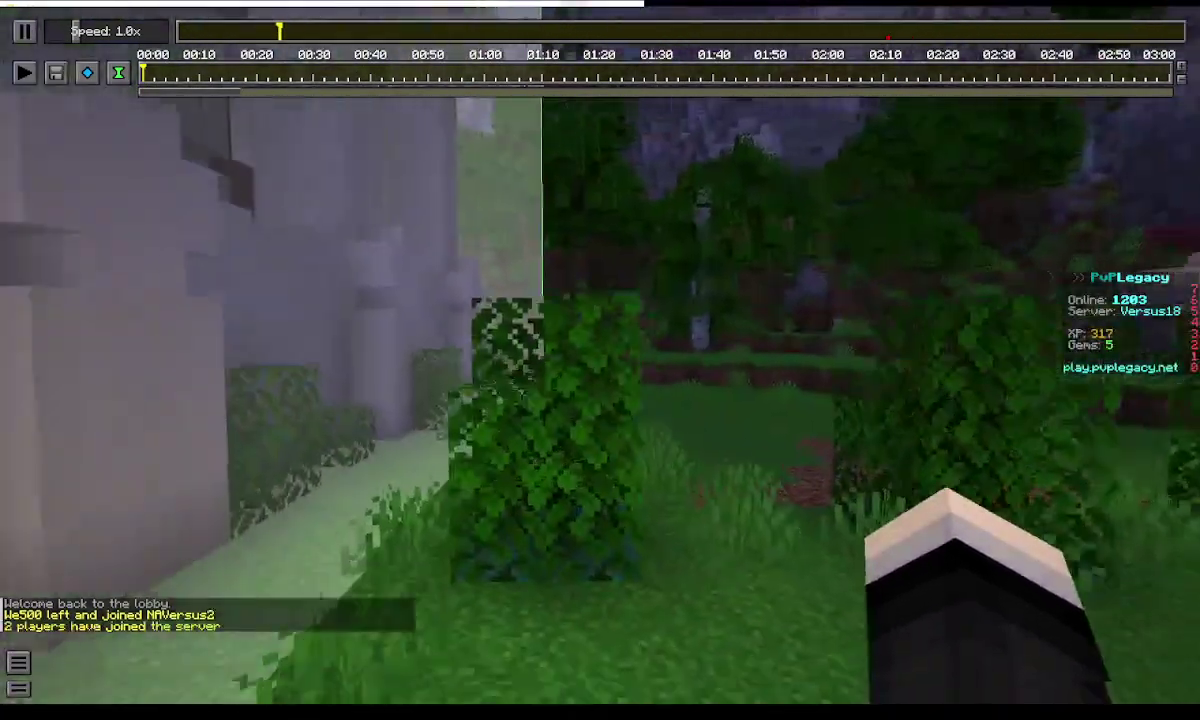
{"action": "key", "text": "shift"}
{"action": "key", "text": "s"}
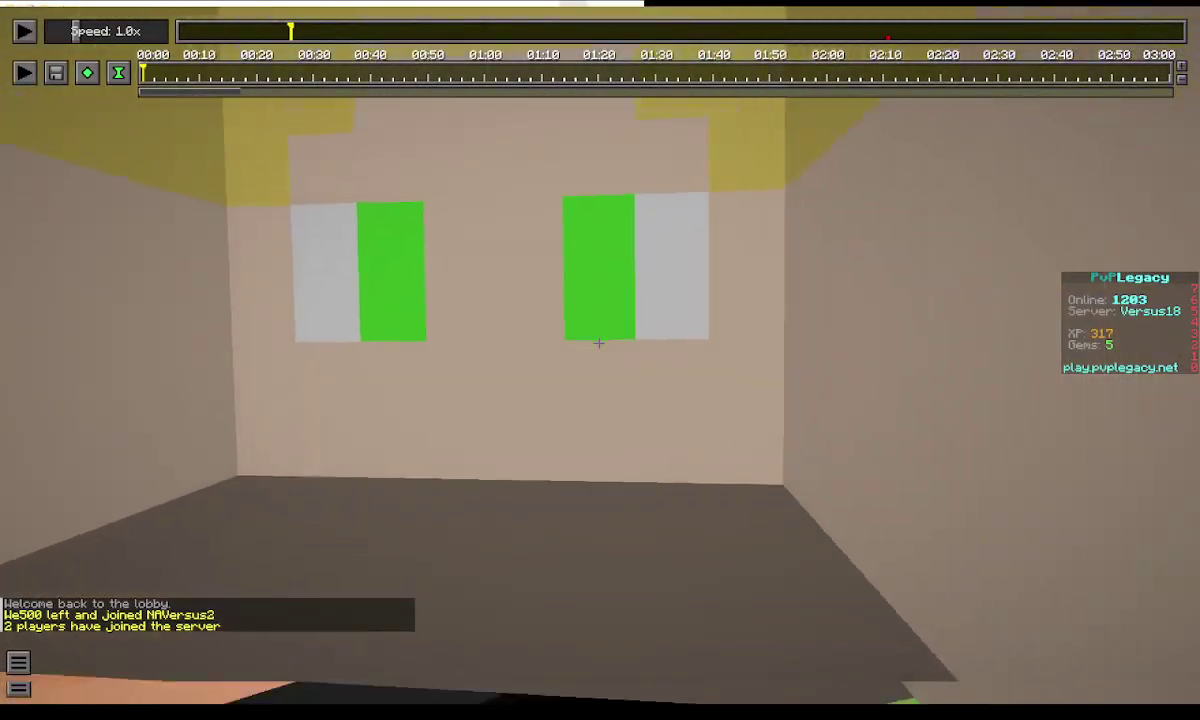
- Spectate a different player in the lobby doorway in first person, and play the replay along the stone path before pausing it
{"action": "key", "text": "w"}
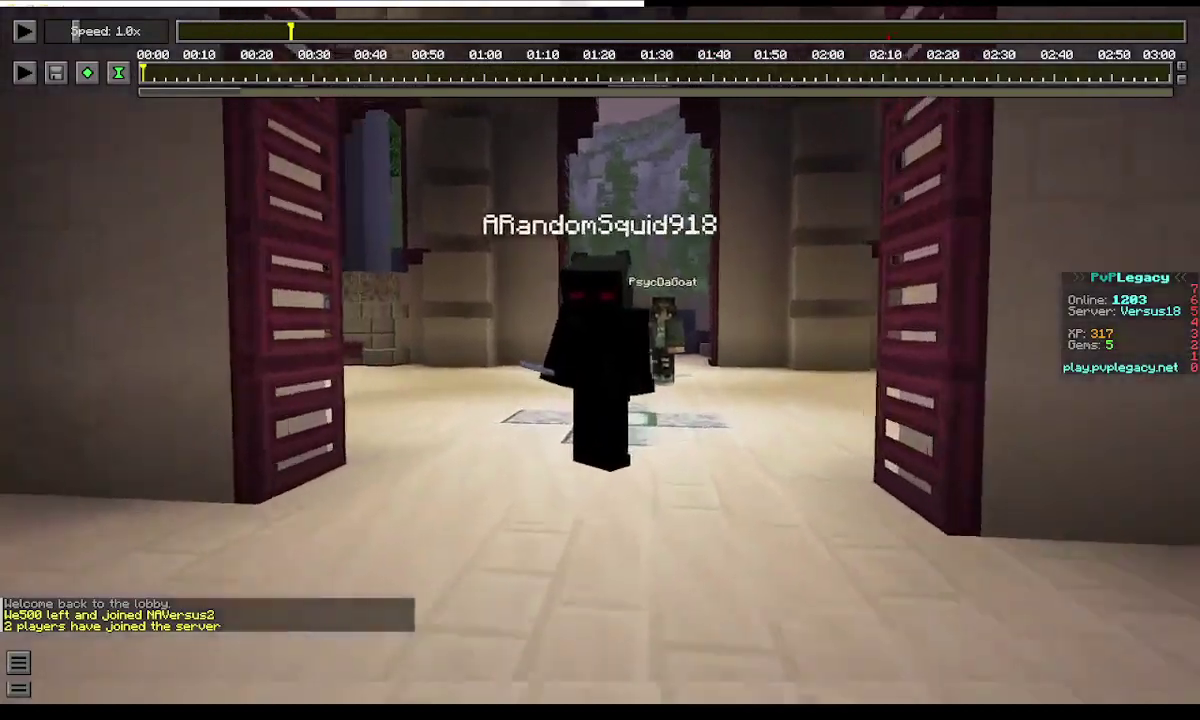
{"action": "left_click", "coordinate": [600, 356]}
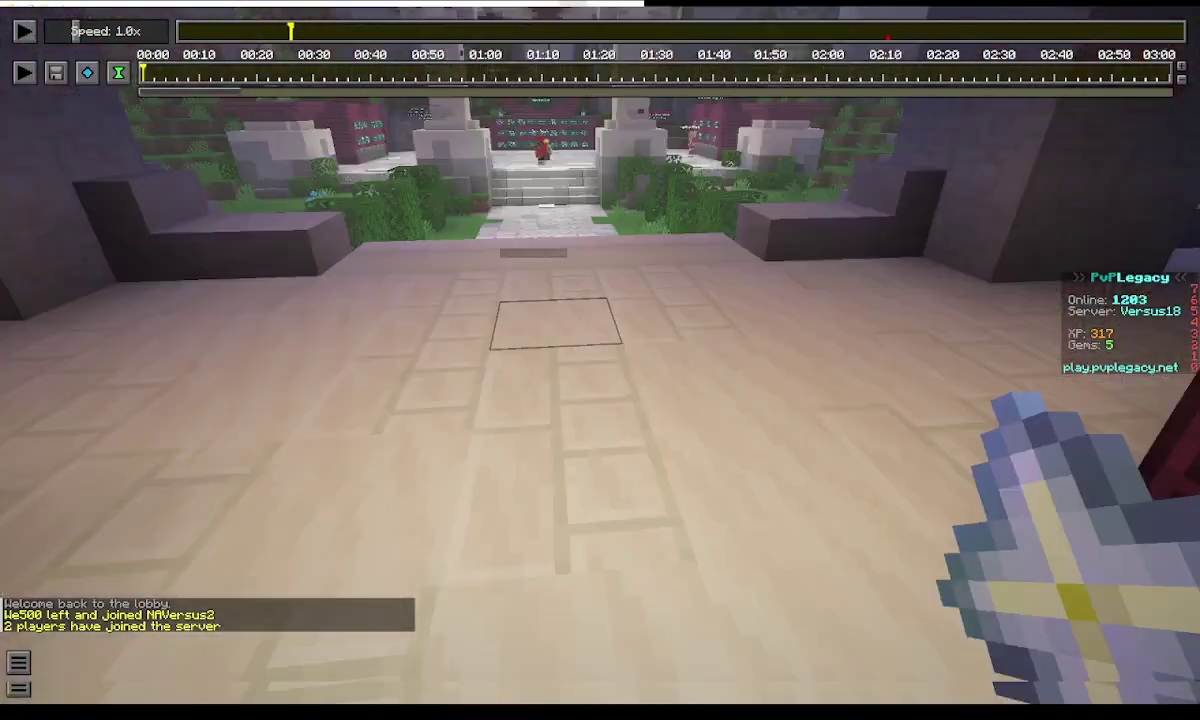
{"action": "key", "text": "p"}
{"action": "key", "text": "p"}
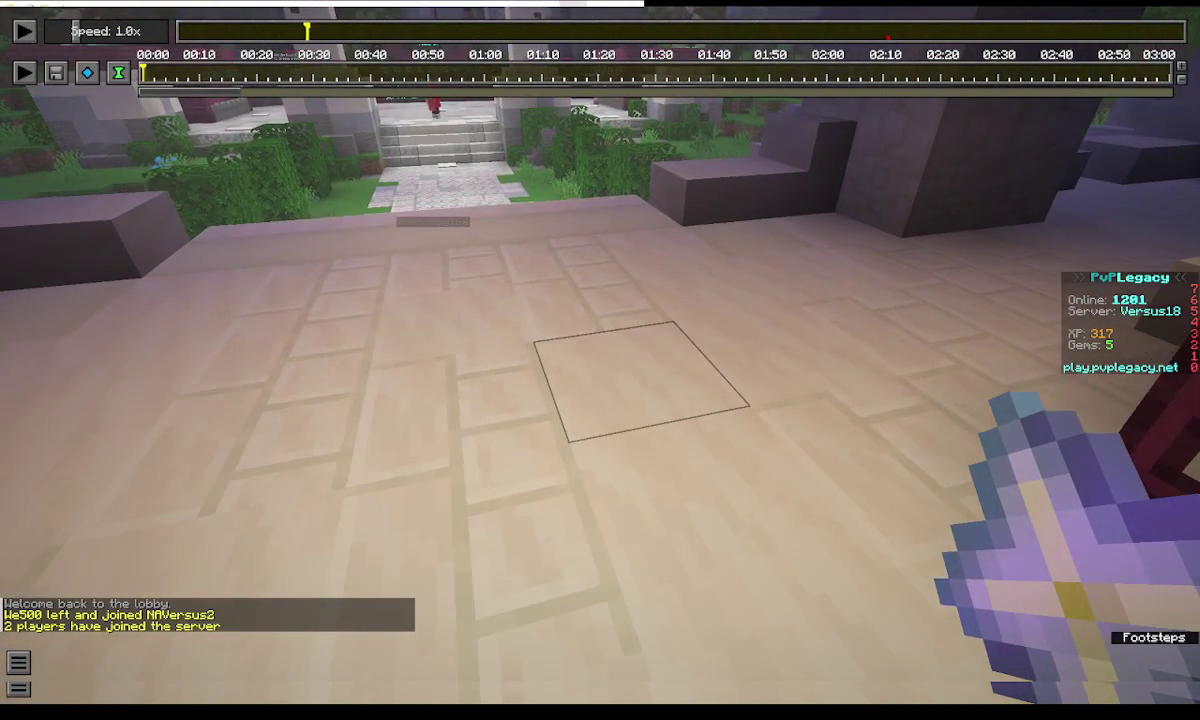
{"action": "key", "text": "p"}
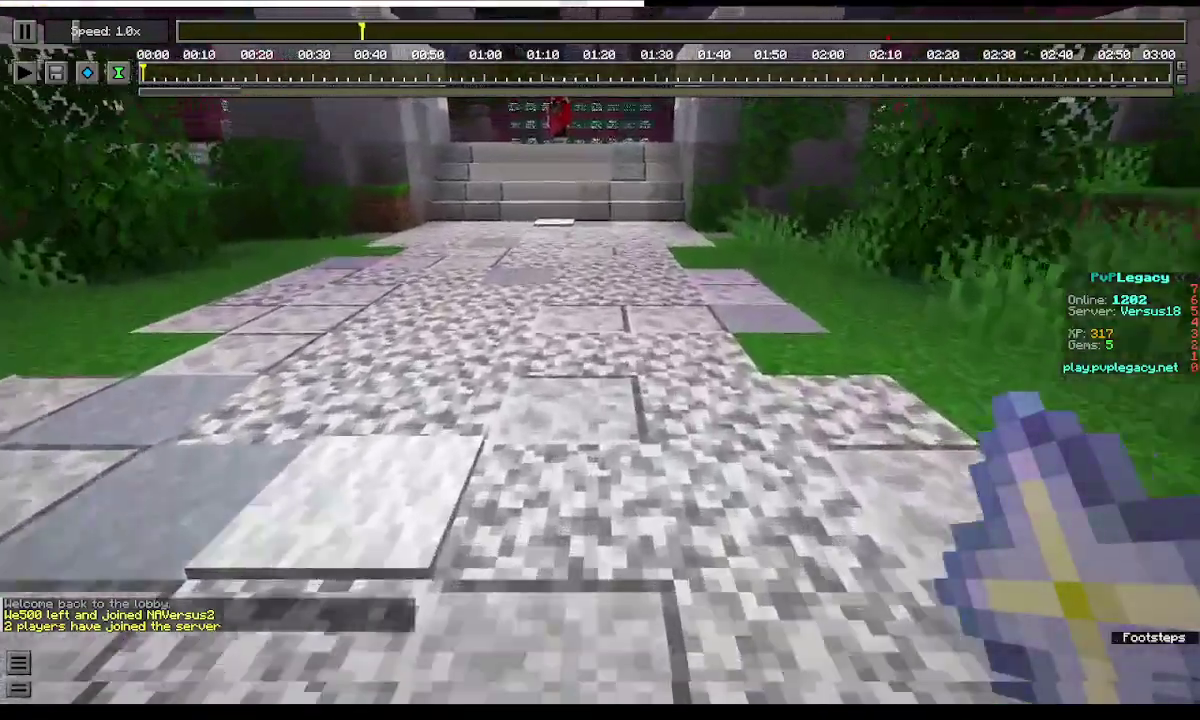
{"action": "key", "text": "p"}
- Resume the replay among the trees, spectate the recorded player in first person, and pause playback
{"action": "left_click", "coordinate": [597, 343]}
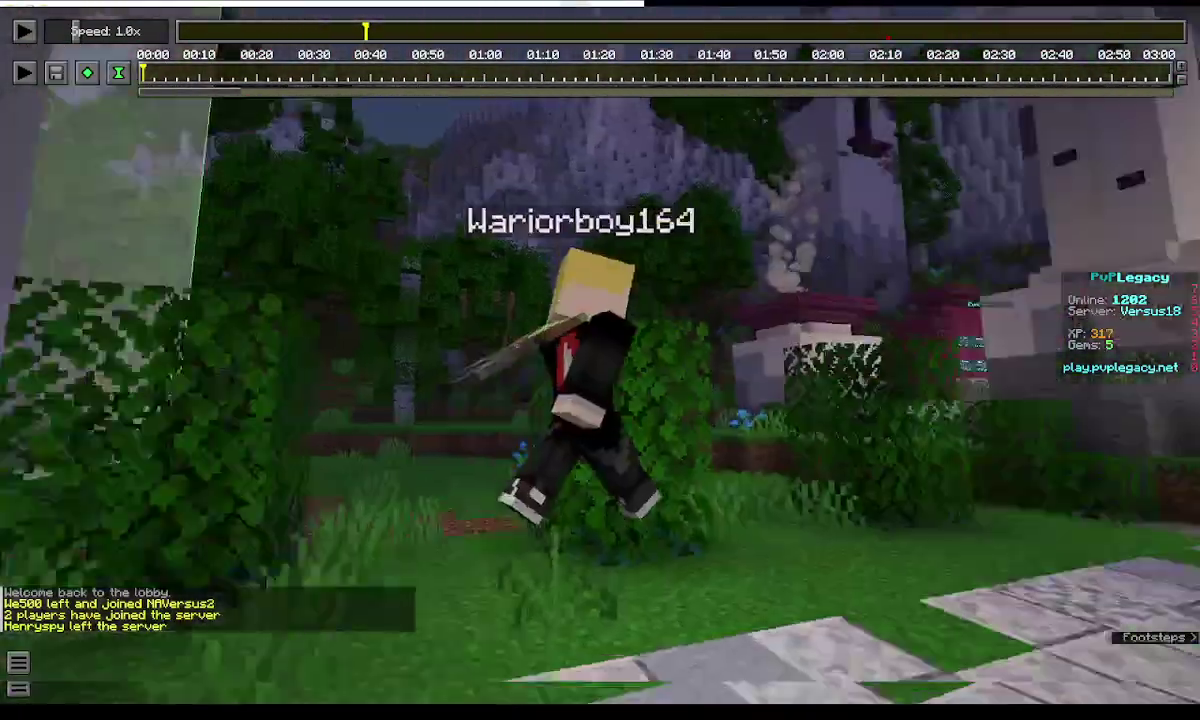
{"action": "key", "text": "p"}
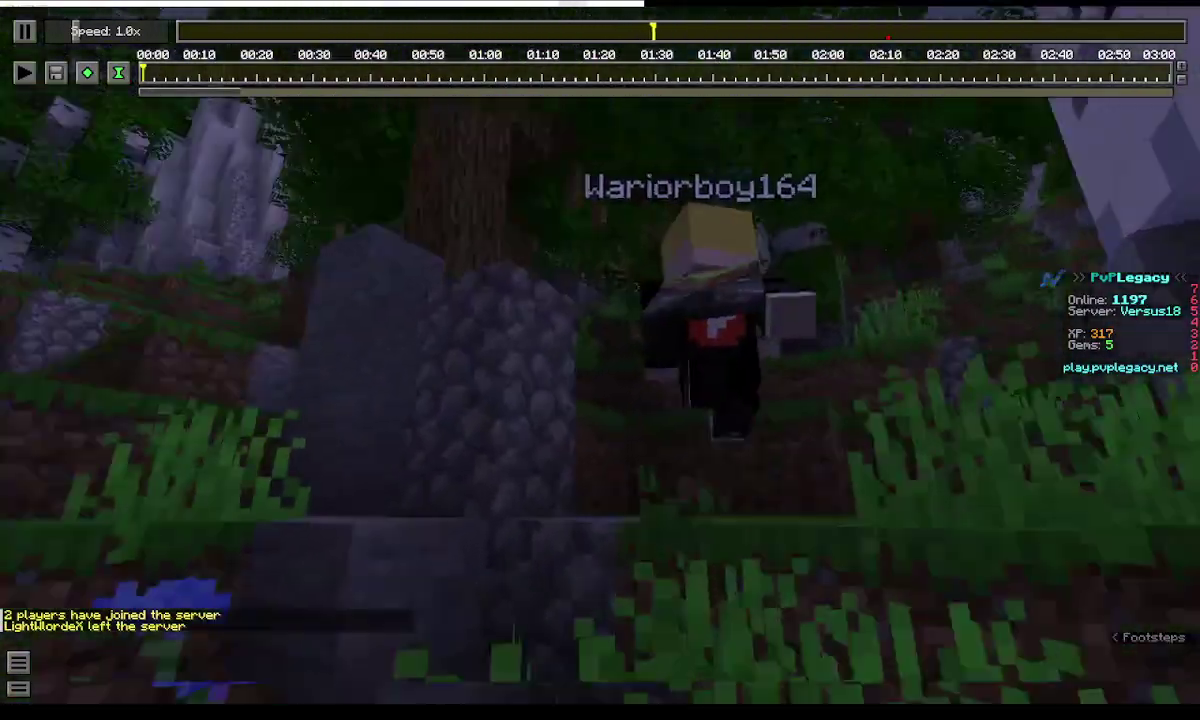
{"action": "left_click", "coordinate": [600, 360]}
{"action": "key", "text": "p"}
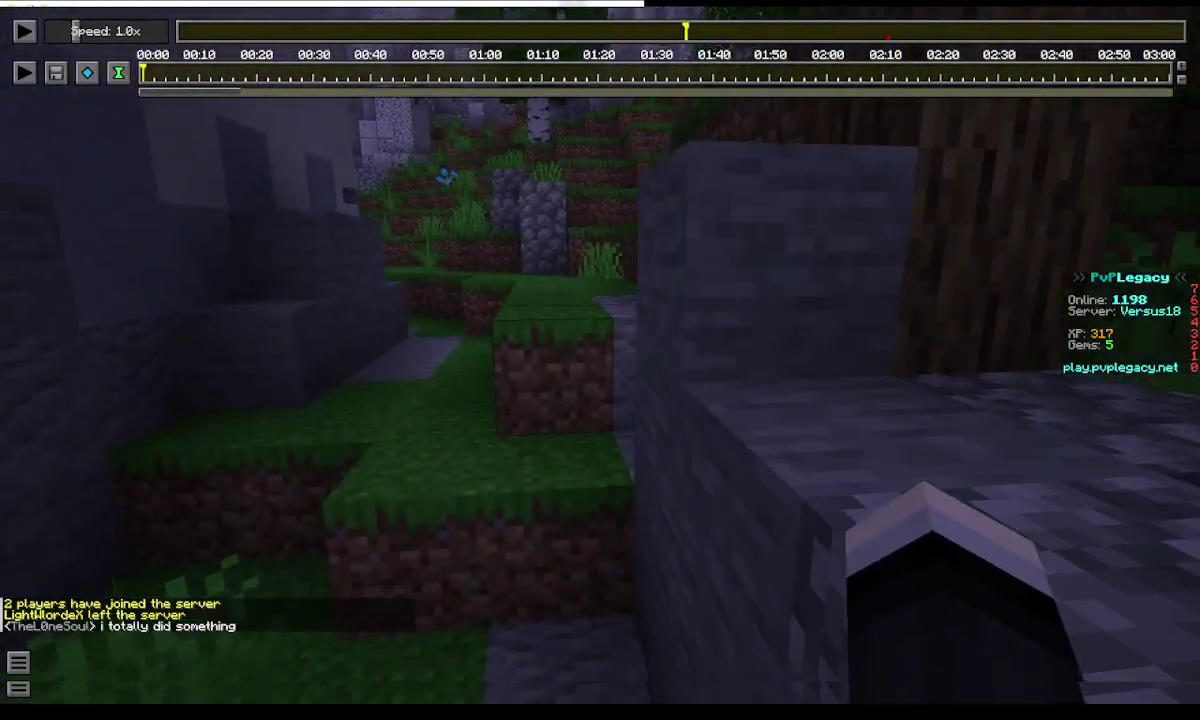
{"action": "key", "text": "Escape"}
{"action": "key", "text": "Escape"}
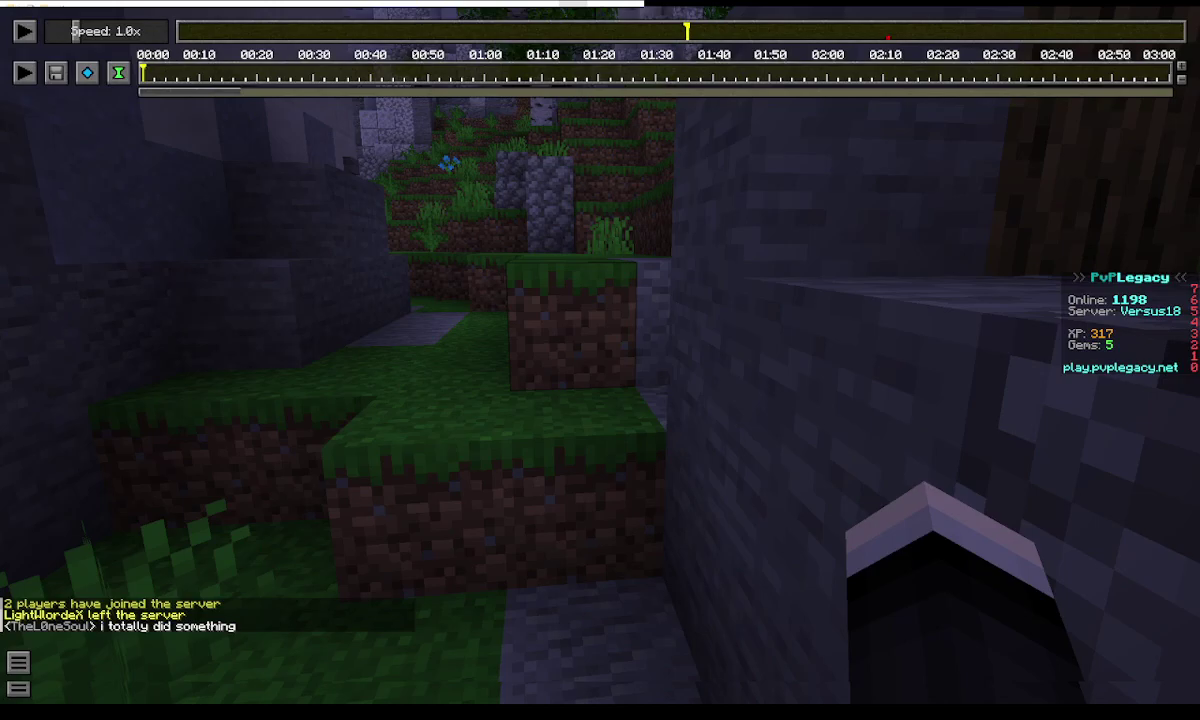
- Leave the recorded player's view, spectate the same player again for a moment, and return to the free camera with playback paused
{"action": "key", "text": "shift"}
{"action": "key", "text": "s"}
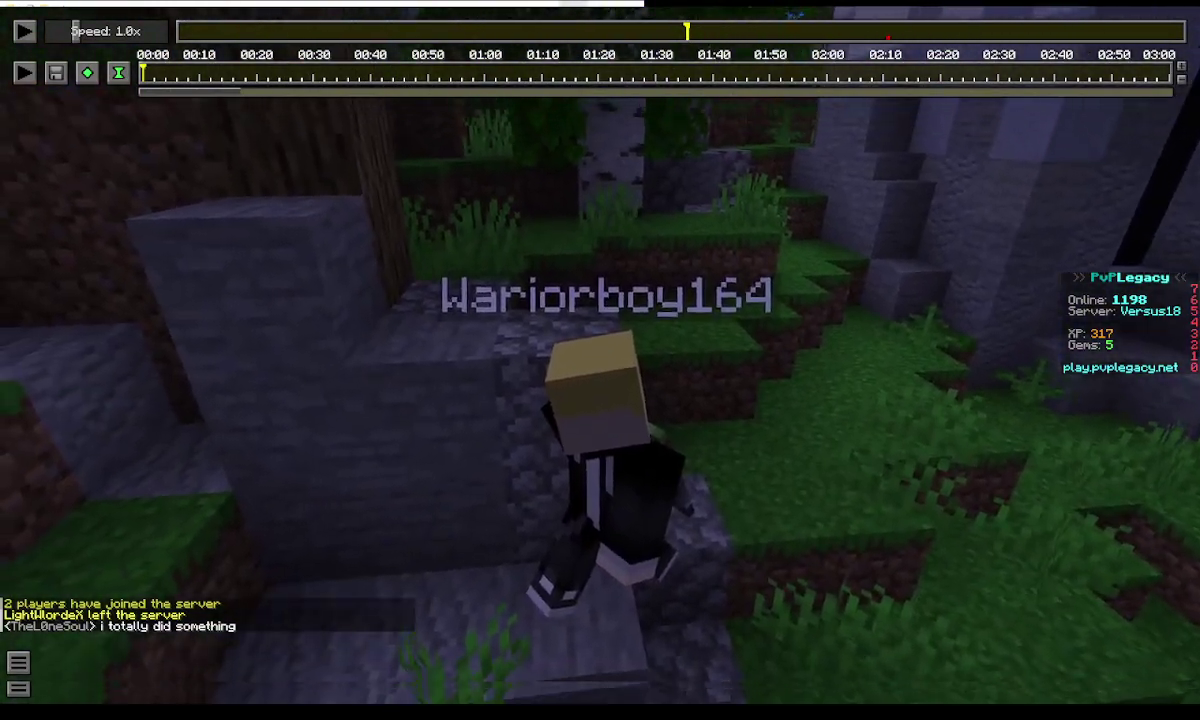
{"action": "left_click", "coordinate": [600, 360]}
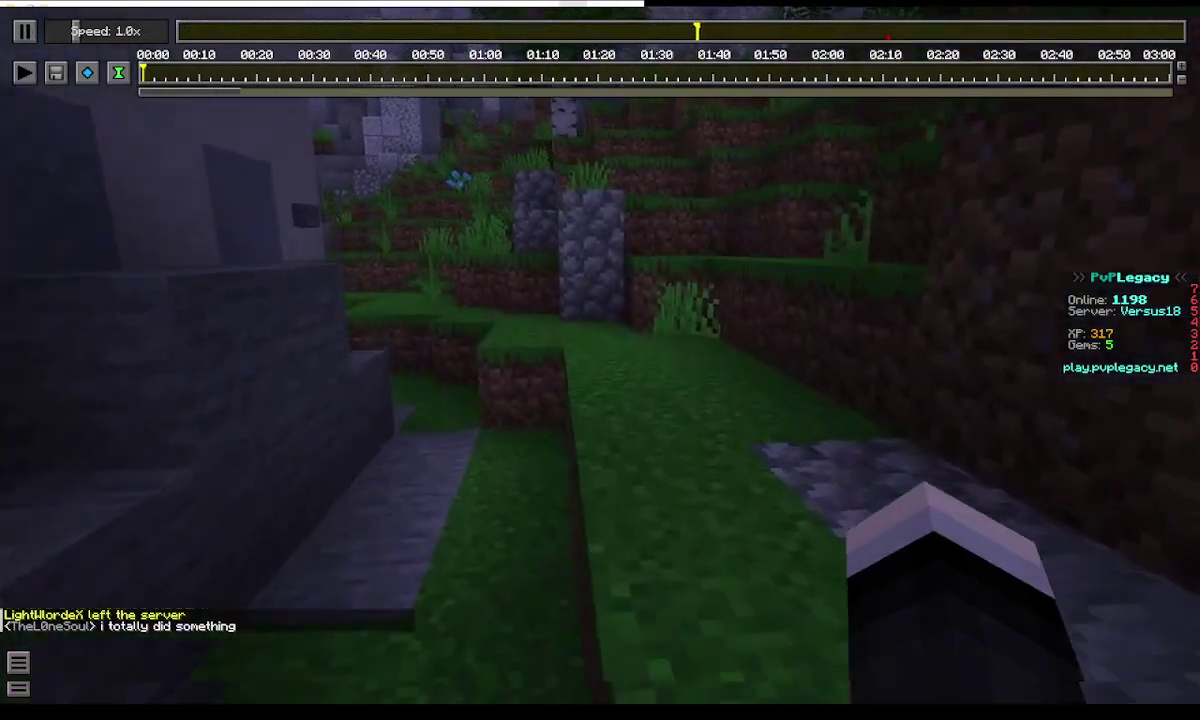
{"action": "key", "text": "shift"}
{"action": "key", "text": "p"}
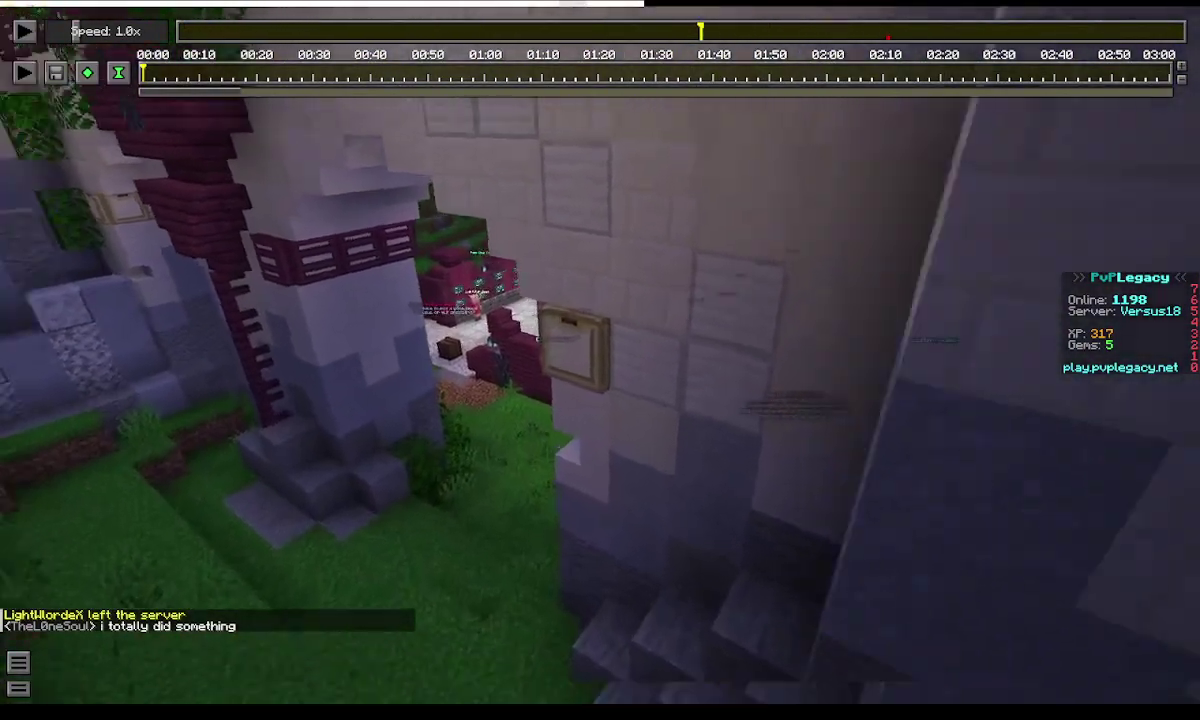
- Fly the free camera up over the lobby walls and towers to look down on the plaza in the paused replay
{"action": "key", "text": "w"}
{"action": "key", "text": "space"}
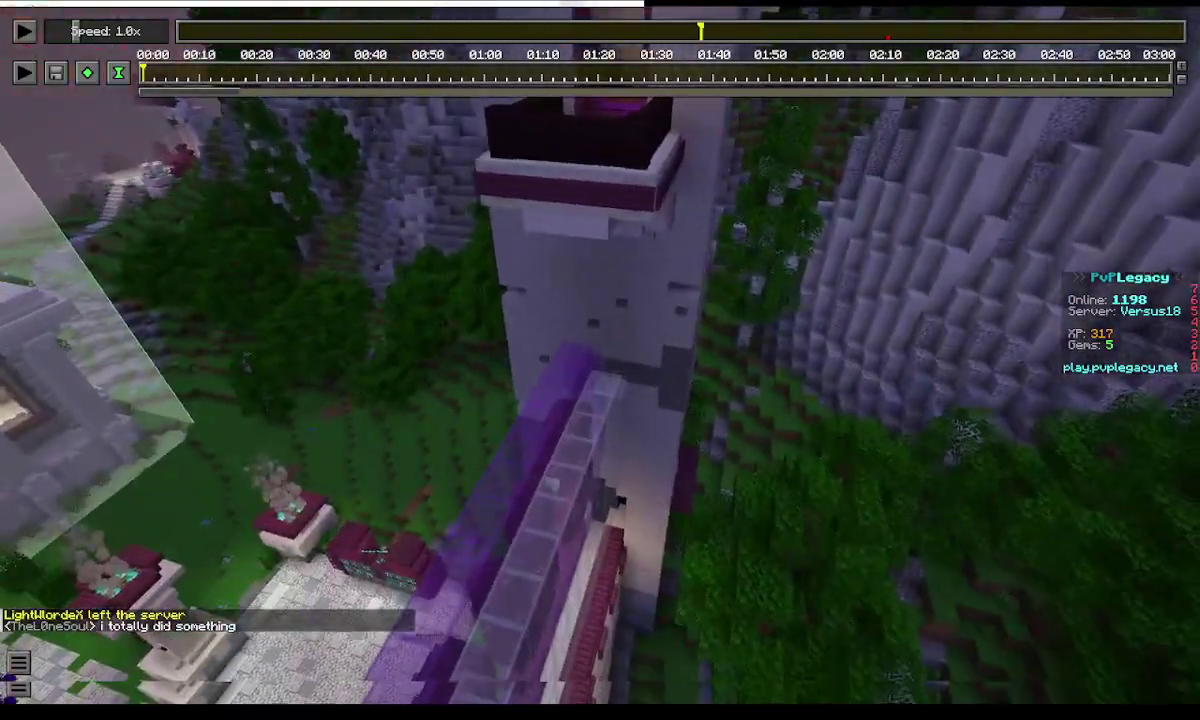
{"action": "key", "text": "Escape"}
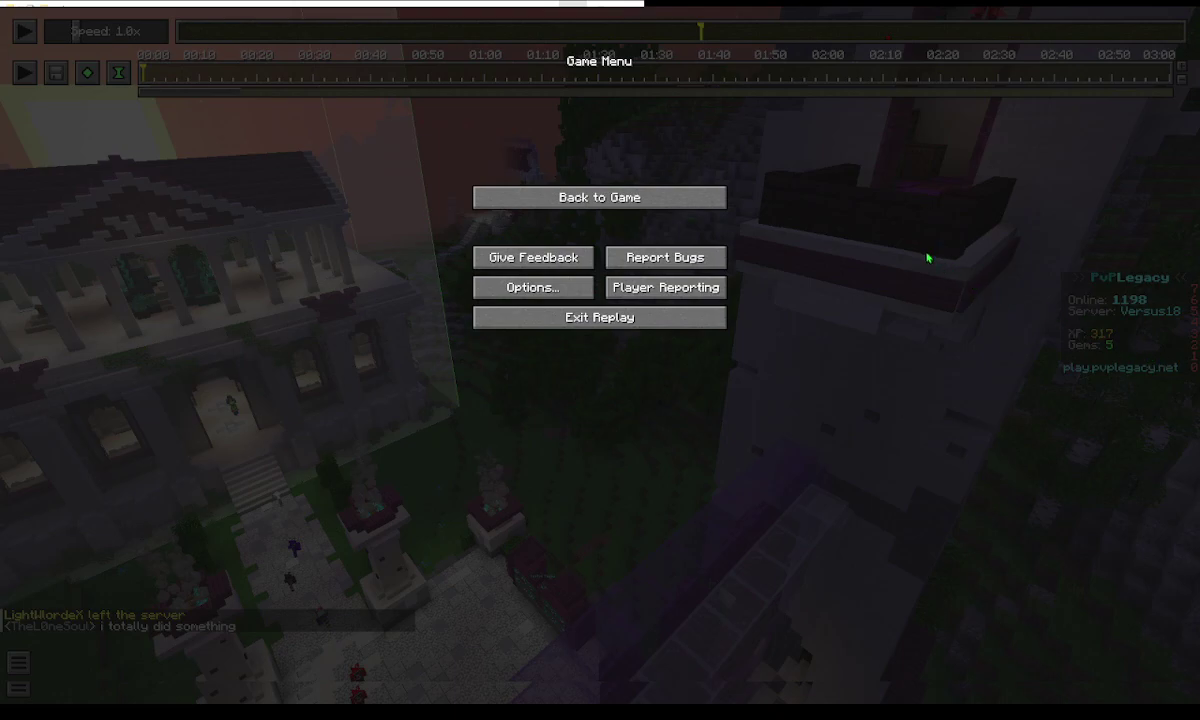
{"action": "key", "text": "Escape"}
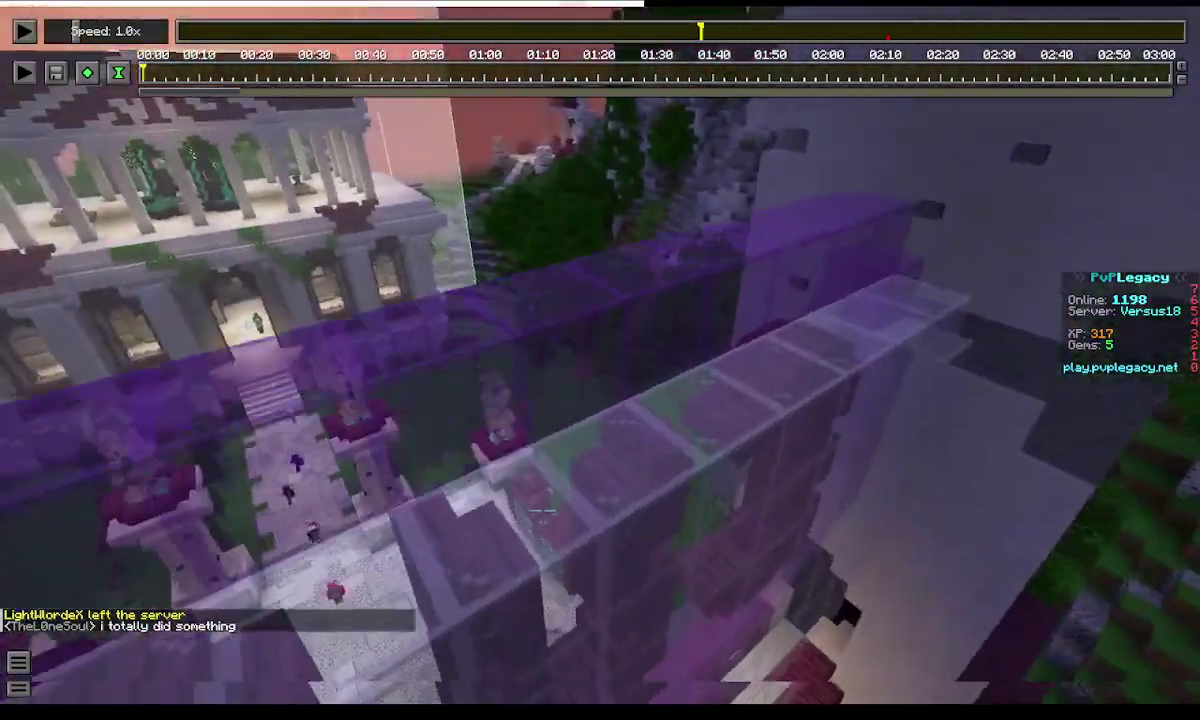
{"action": "key", "text": "w"}
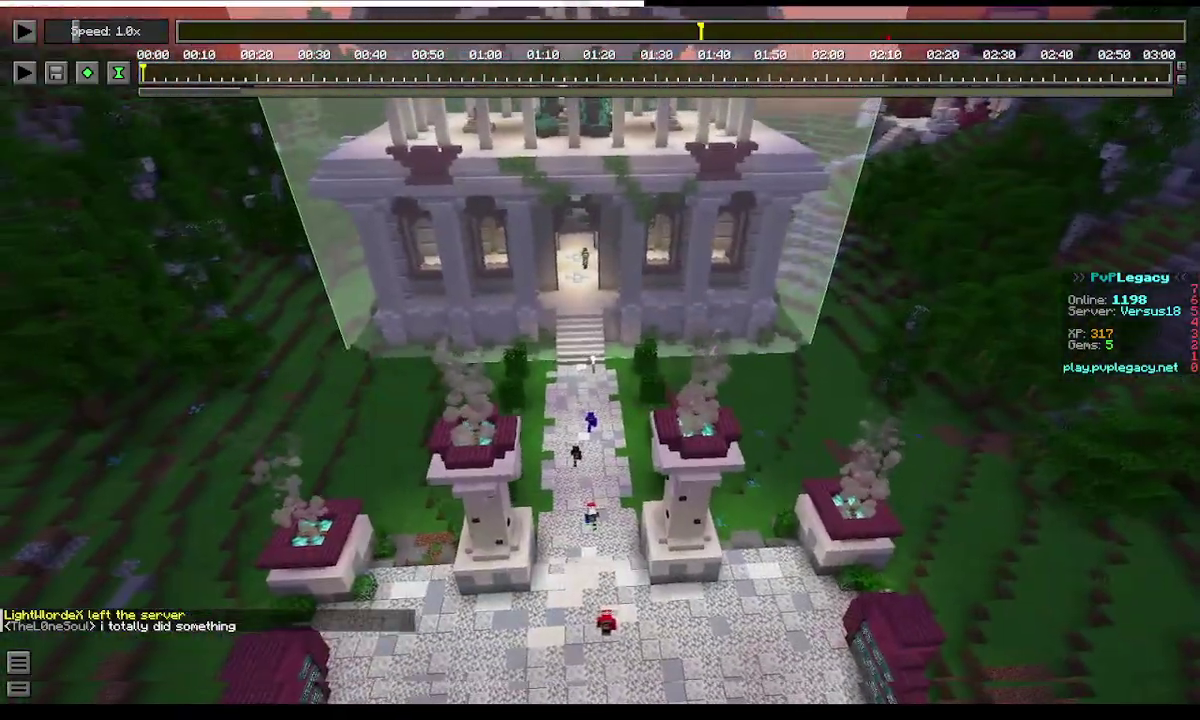
{"action": "key", "text": "Escape"}
{"action": "key", "text": "Escape"}
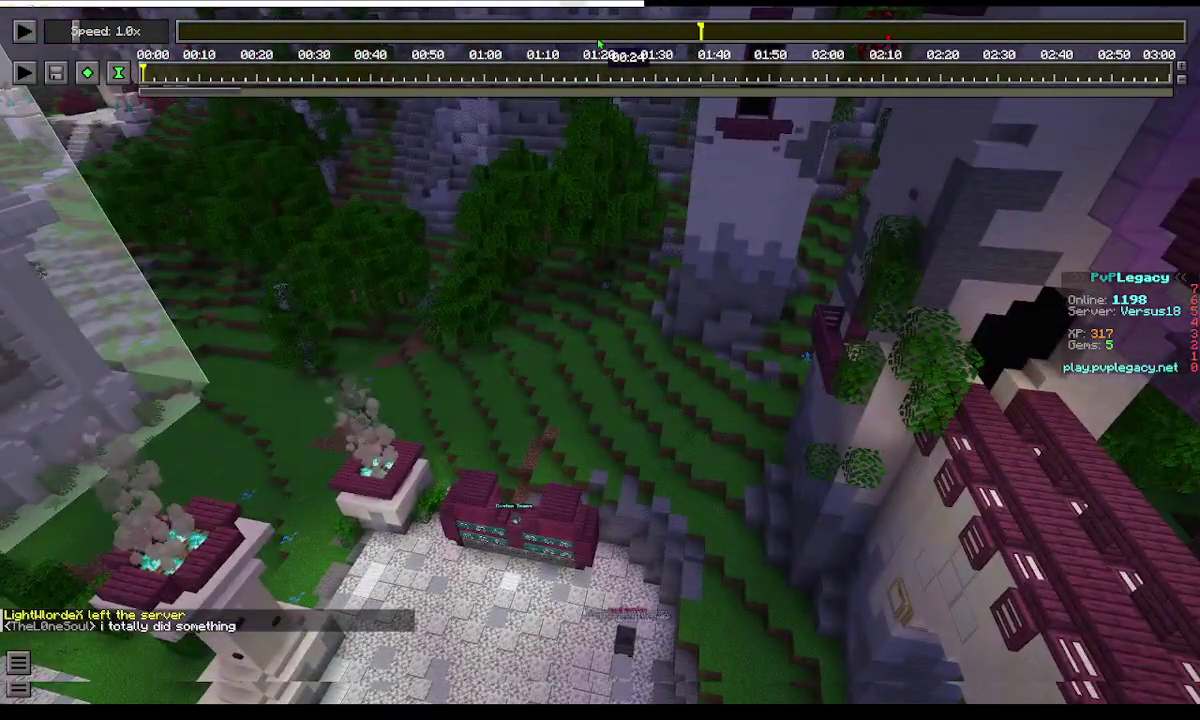
- Jump the replay back to 00:24, play it briefly, and fly the paused camera around above the plaza
{"action": "left_click", "coordinate": [599, 44]}
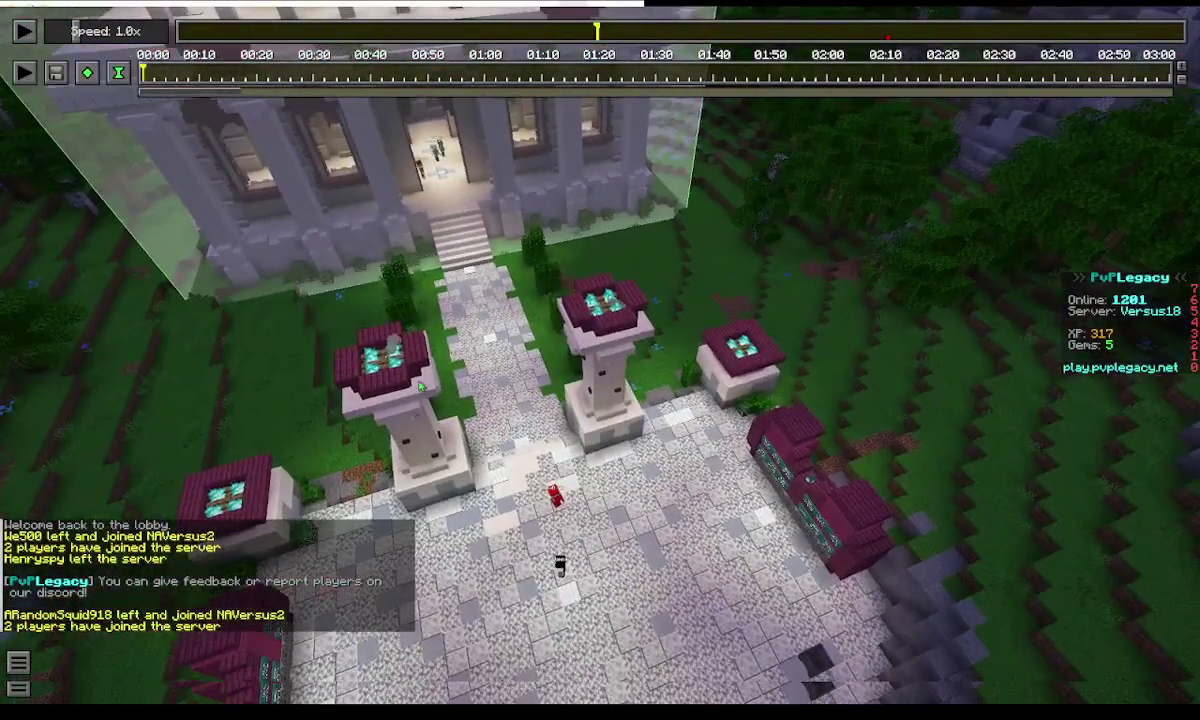
{"action": "key", "text": "Escape"}
{"action": "key", "text": "Escape"}
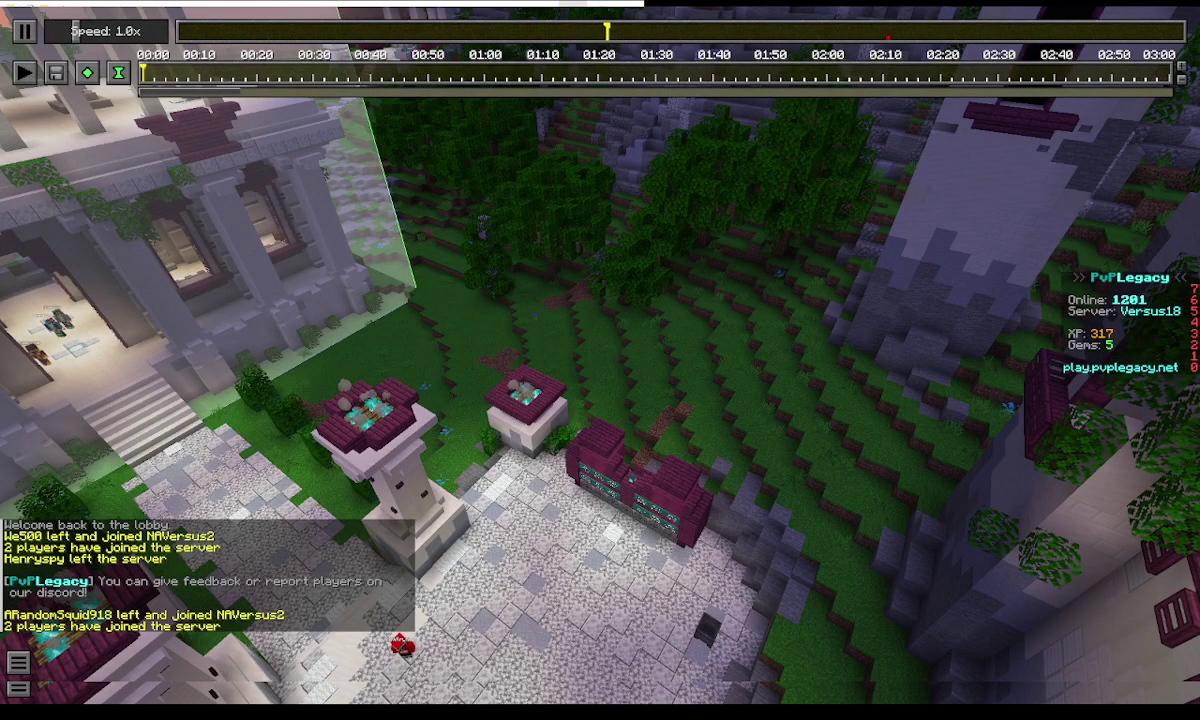
{"action": "key", "text": "p"}
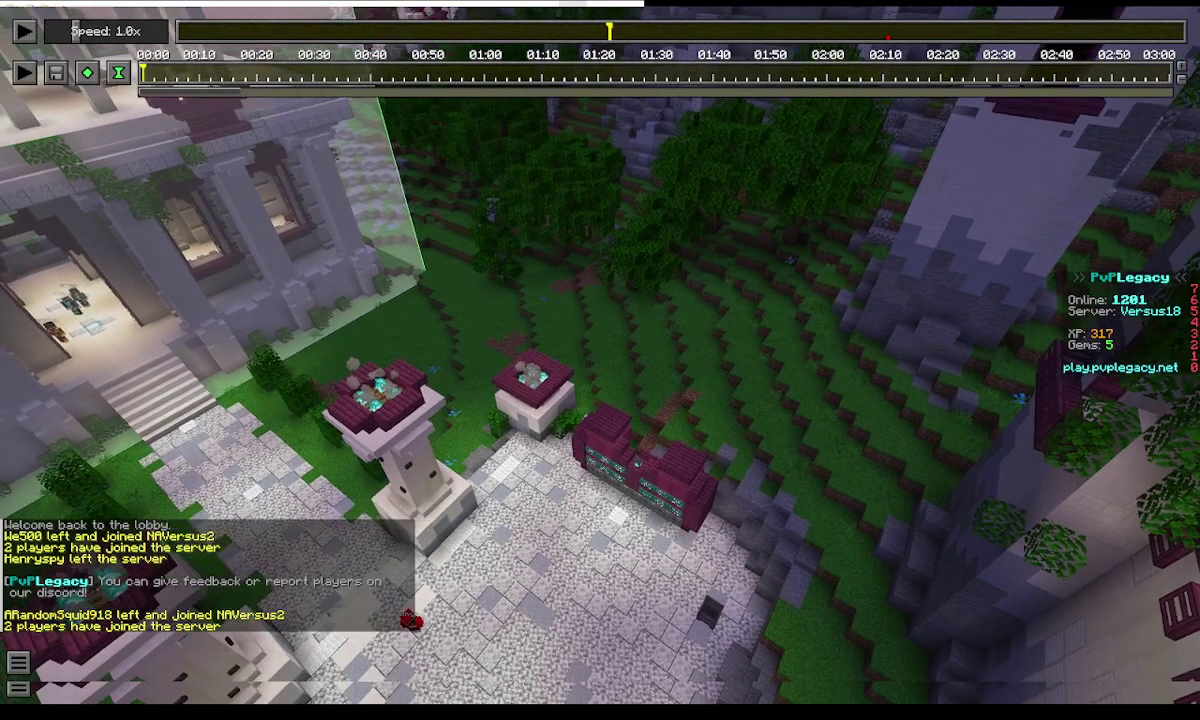
{"action": "left_click", "coordinate": [57, 75]}
{"action": "left_click", "coordinate": [567, 382]}
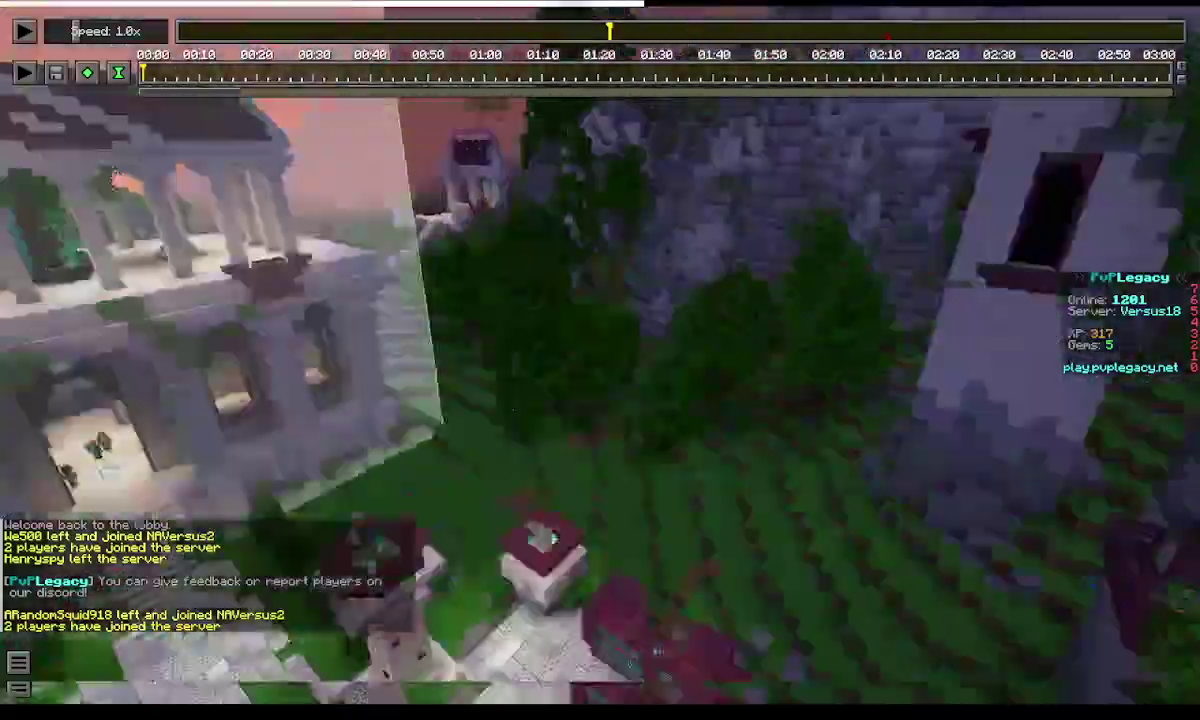
{"action": "key", "text": "w"}
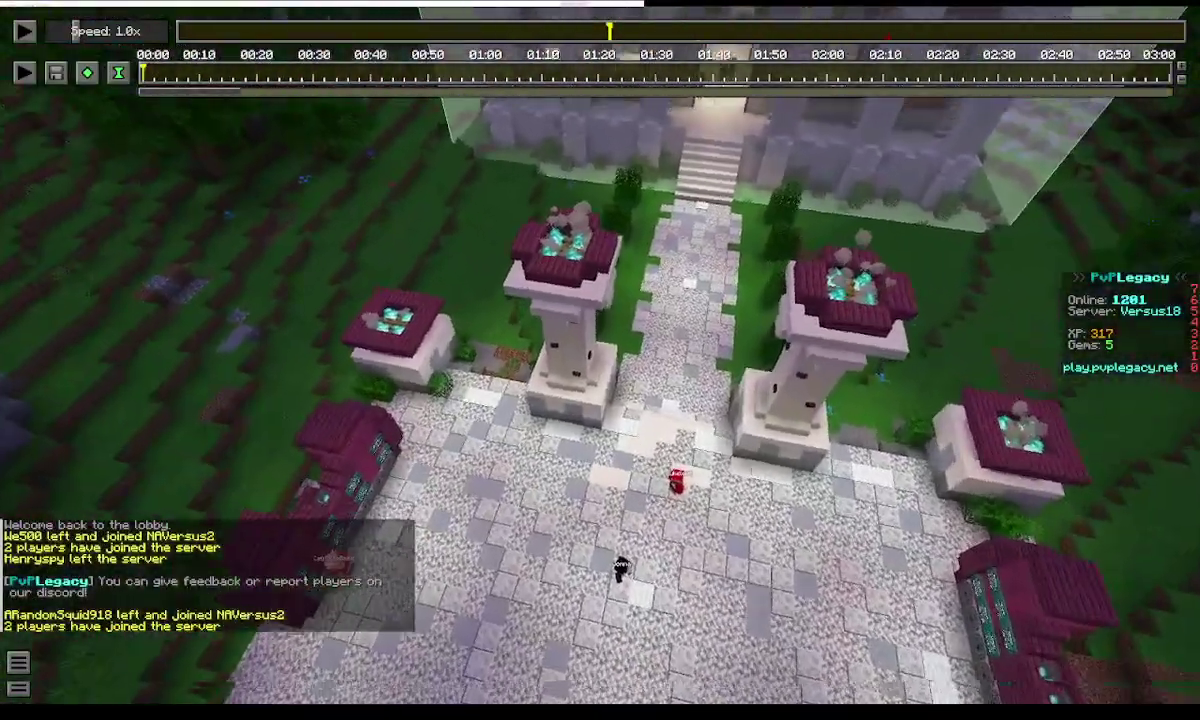
- Exit the replay and fullscreen mode, close the game from its title screen, and minimise the launcher
{"action": "key", "text": "Escape"}
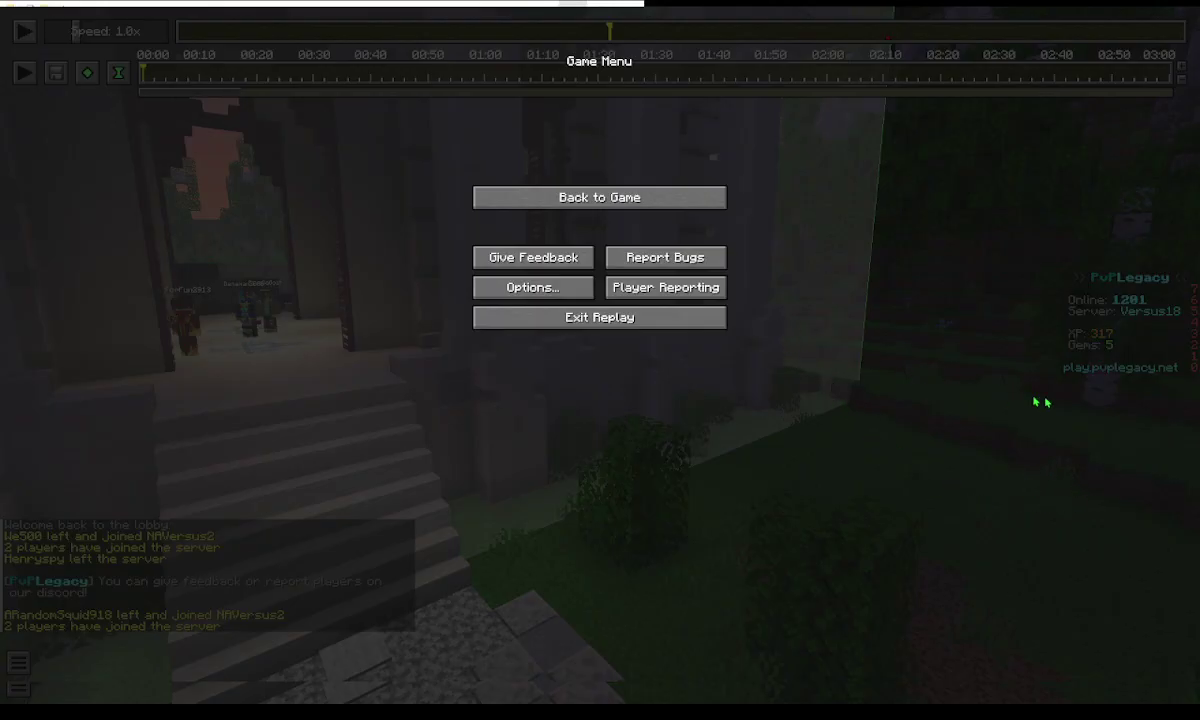
{"action": "key", "text": "F11"}
{"action": "left_click", "coordinate": [834, 410]}
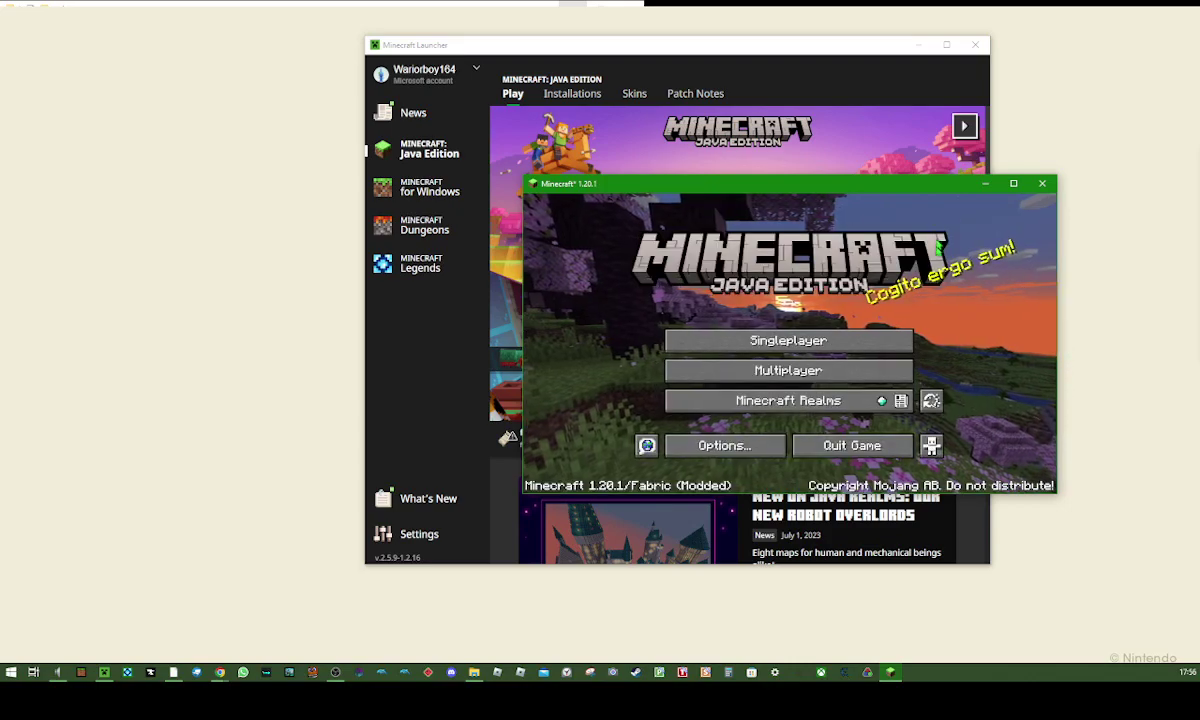
{"action": "left_click", "coordinate": [1042, 184]}
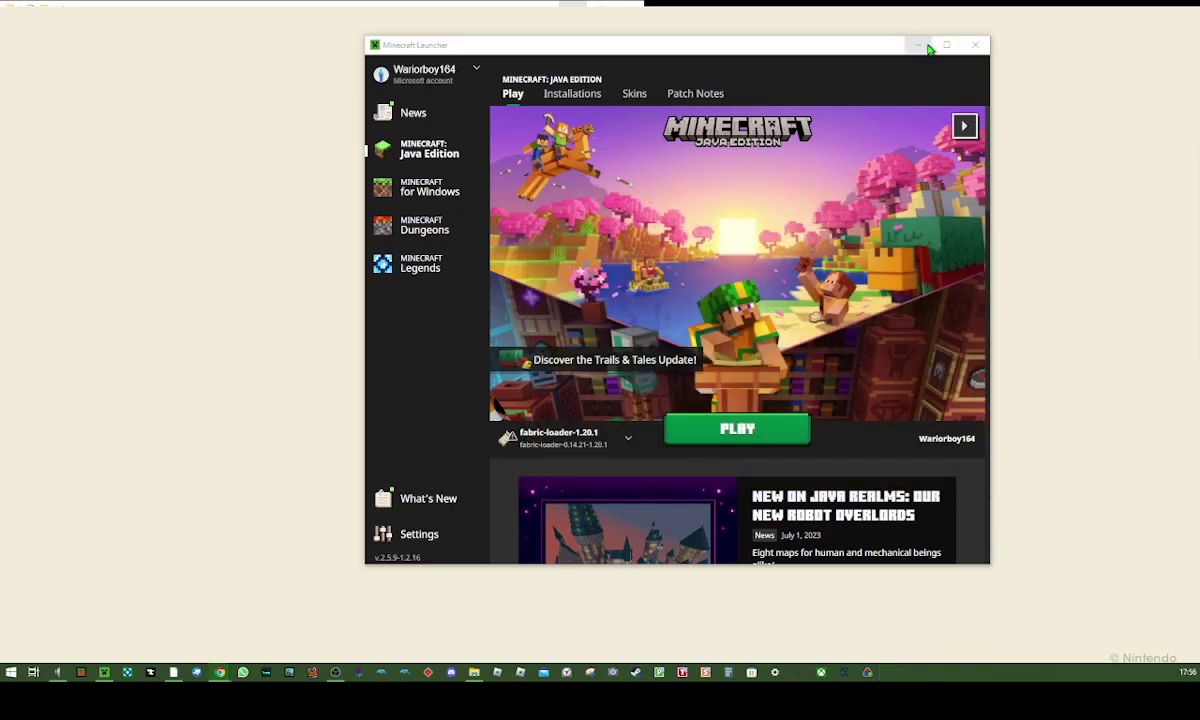
{"action": "left_click", "coordinate": [925, 45]}
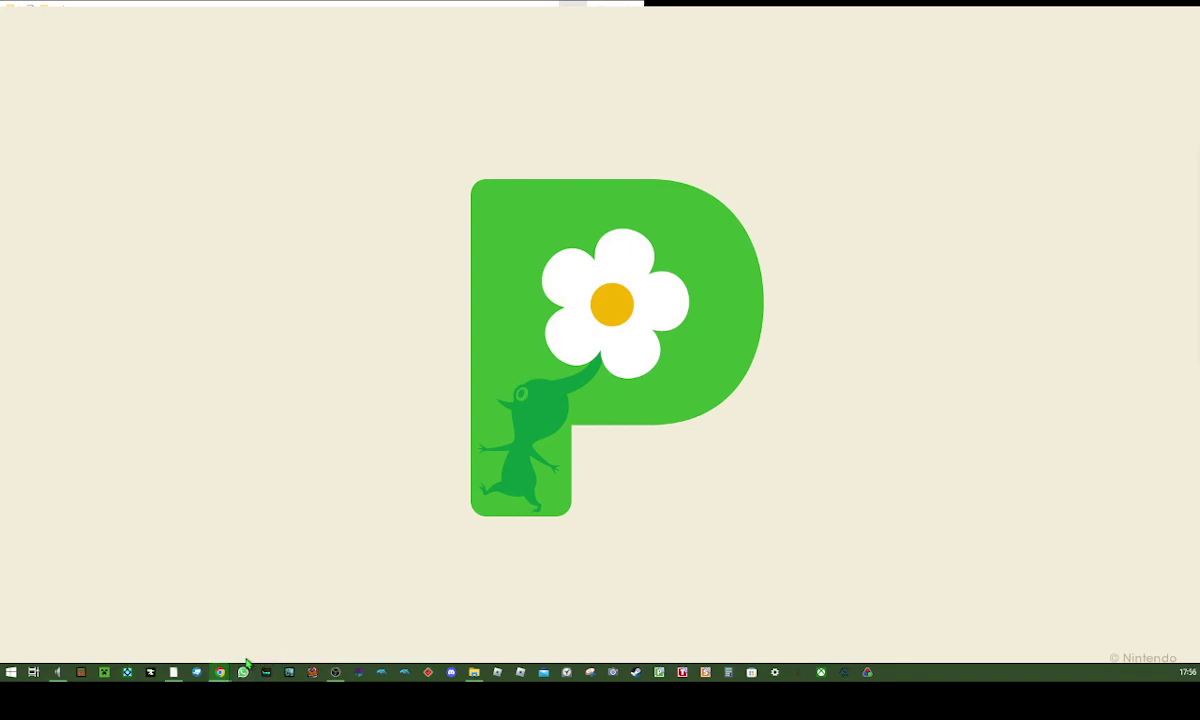
- Switch to Chrome, and close the Jarfix article and the finished-downloads bar
{"action": "mouse_move", "coordinate": [224, 680]}
{"action": "left_click", "coordinate": [289, 618]}
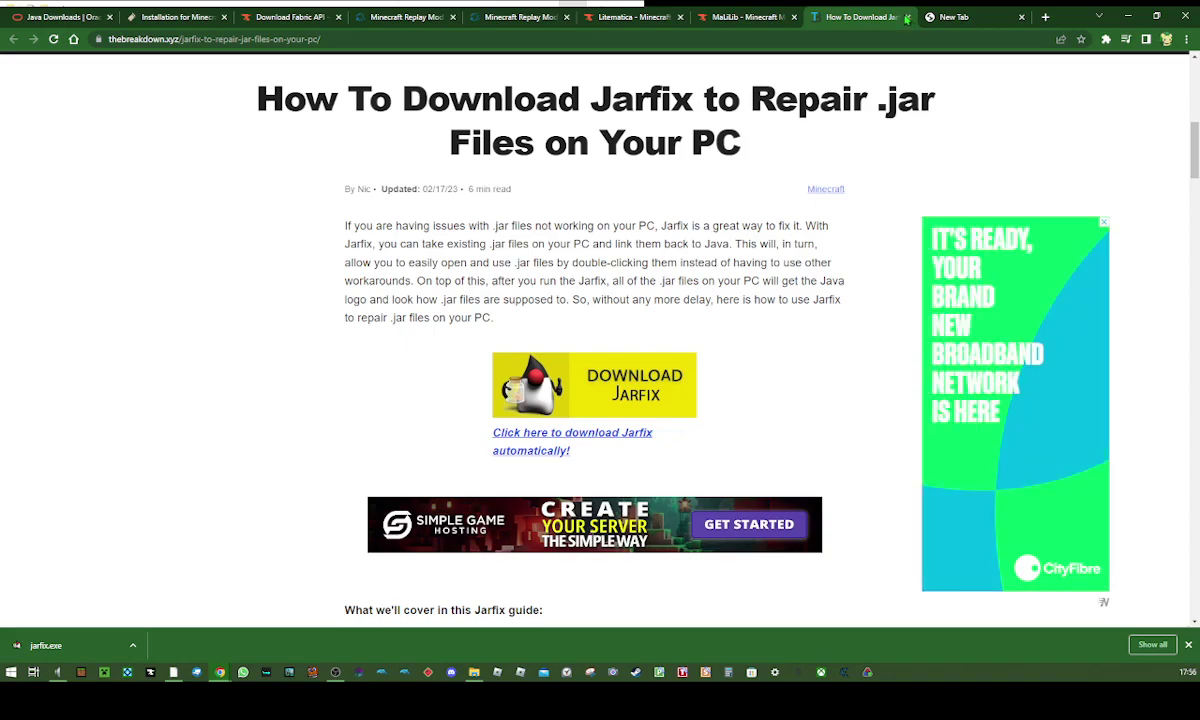
{"action": "key", "text": "ctrl+w"}
{"action": "left_click", "coordinate": [1189, 645]}
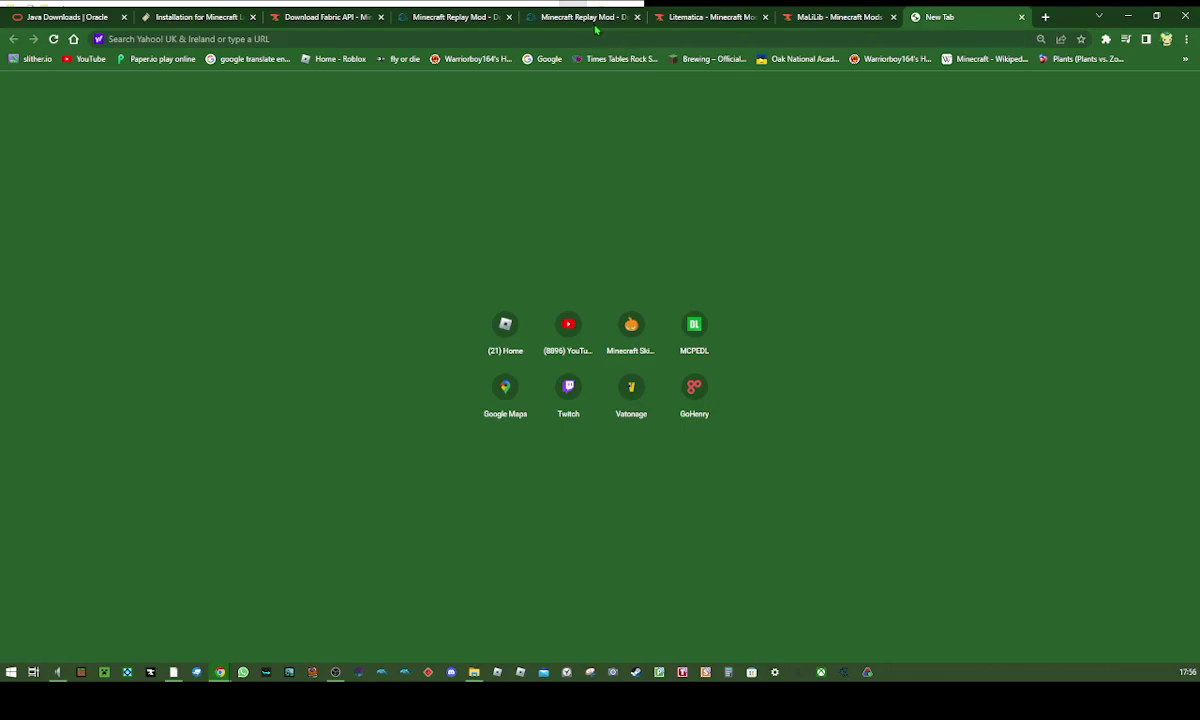
- Open the Installing FFmpeg section of the Replay Mod documentation, and download the Windows FFmpeg essentials zip
{"action": "left_click", "coordinate": [455, 17]}
{"action": "left_click", "coordinate": [585, 17]}
{"action": "scroll", "coordinate": [600, 400], "scroll_direction": "down", "scroll_amount": 5}
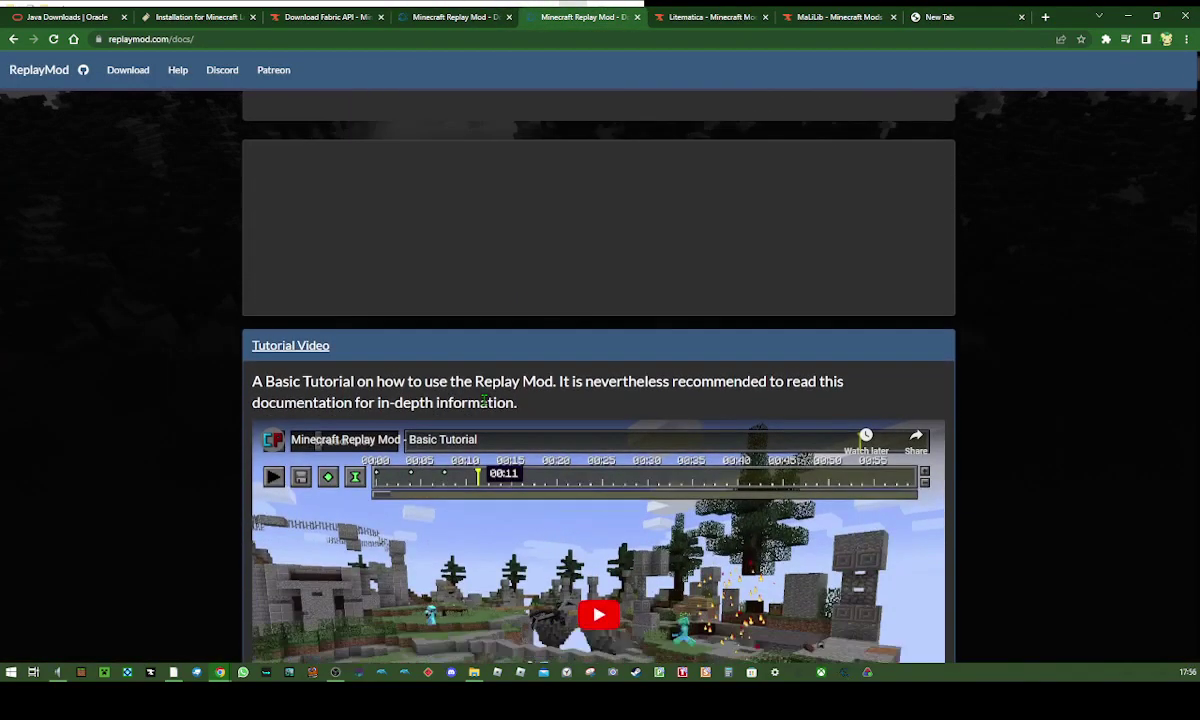
{"action": "scroll", "coordinate": [522, 376], "scroll_direction": "down", "scroll_amount": 2}
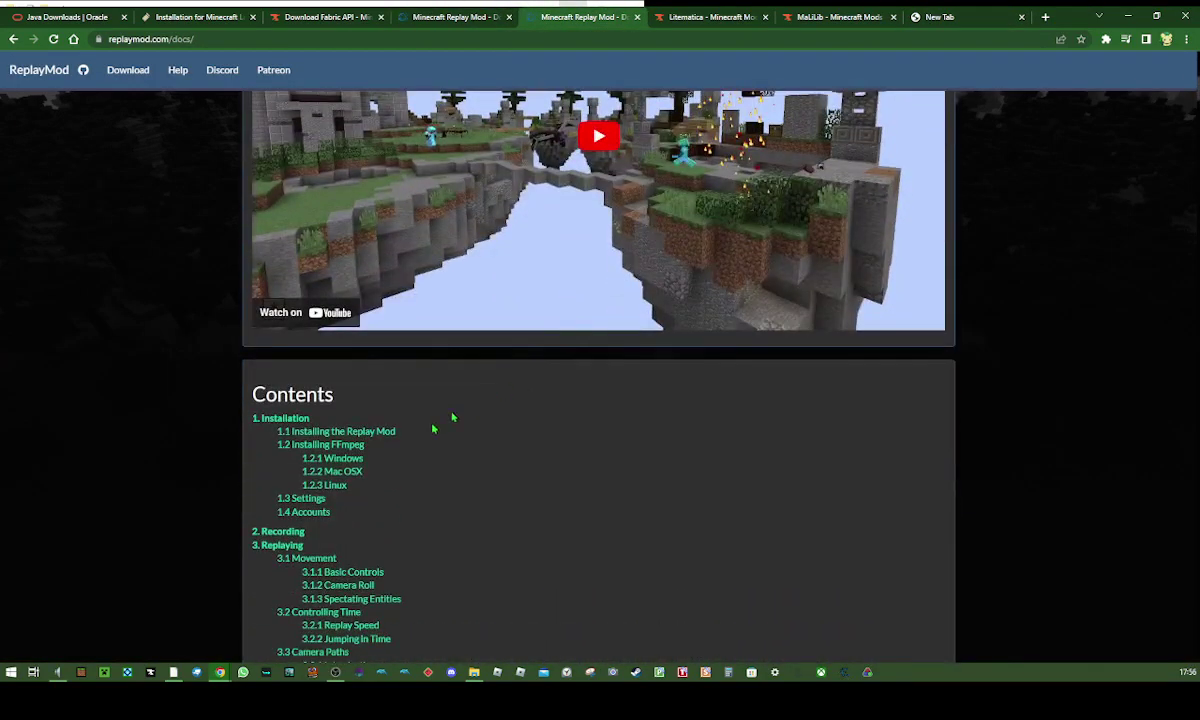
{"action": "left_click", "coordinate": [318, 445]}
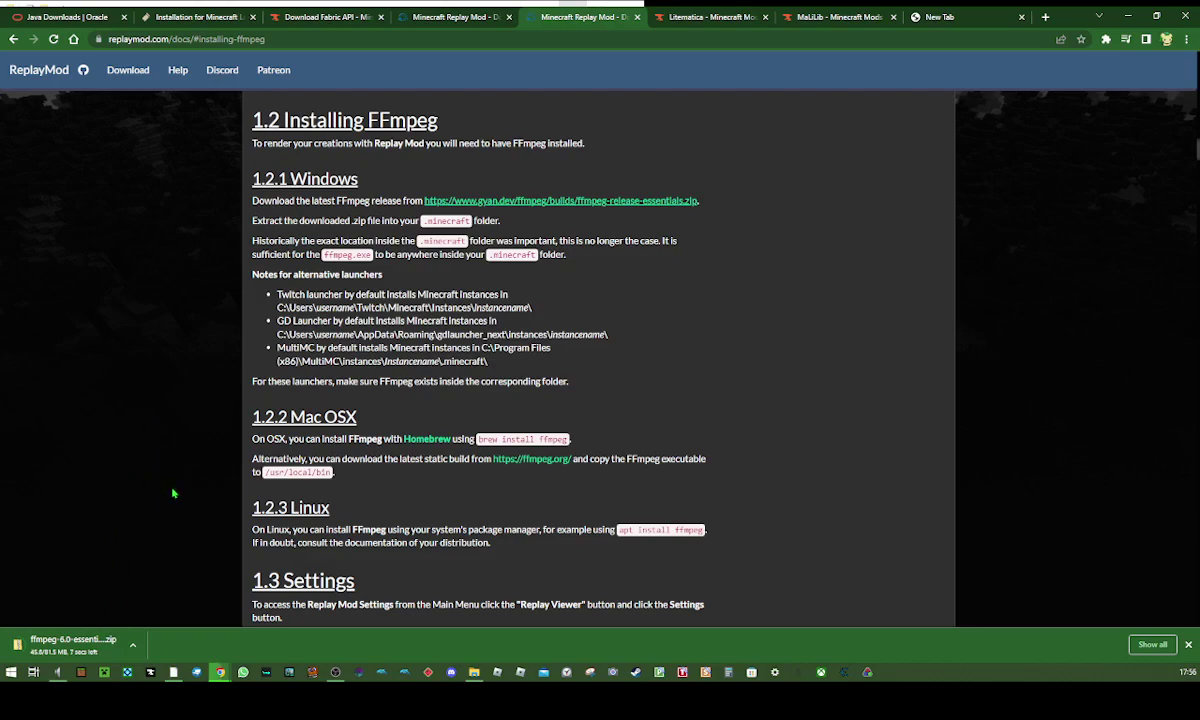
- Switch to File Explorer, and show the Downloads and .minecraft folders in two separate windows side by side
{"action": "left_click", "coordinate": [474, 672]}
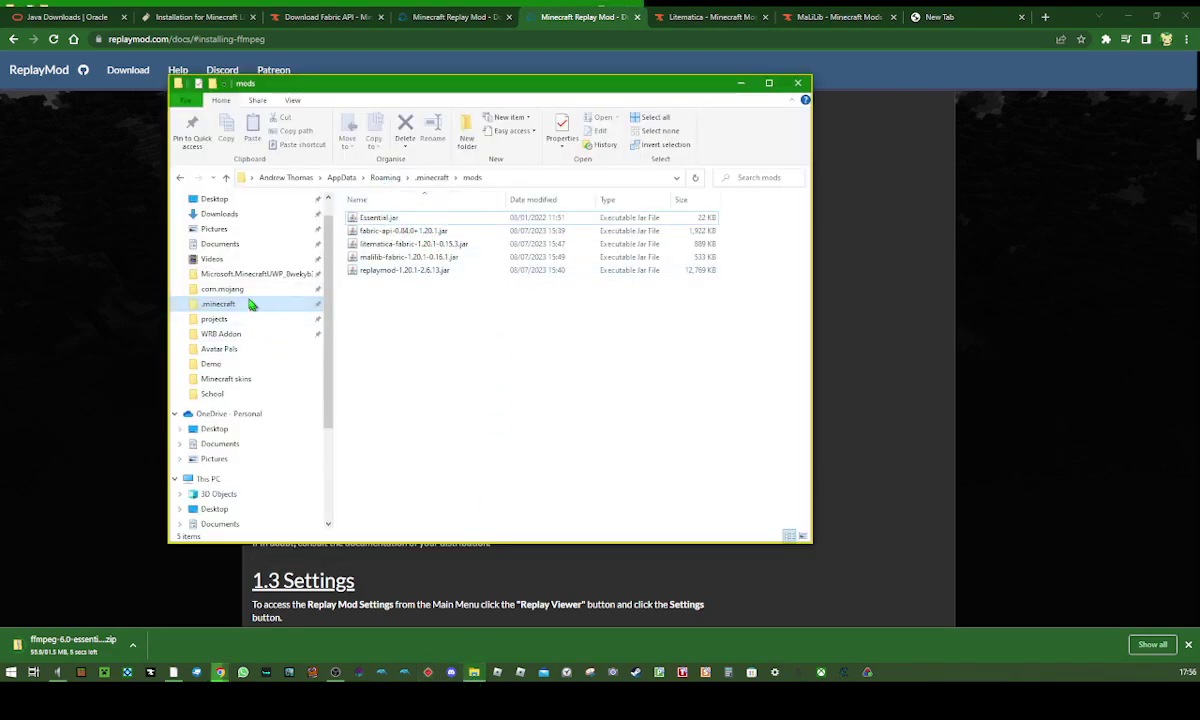
{"action": "left_click", "coordinate": [220, 214]}
{"action": "key", "text": "ctrl+n"}
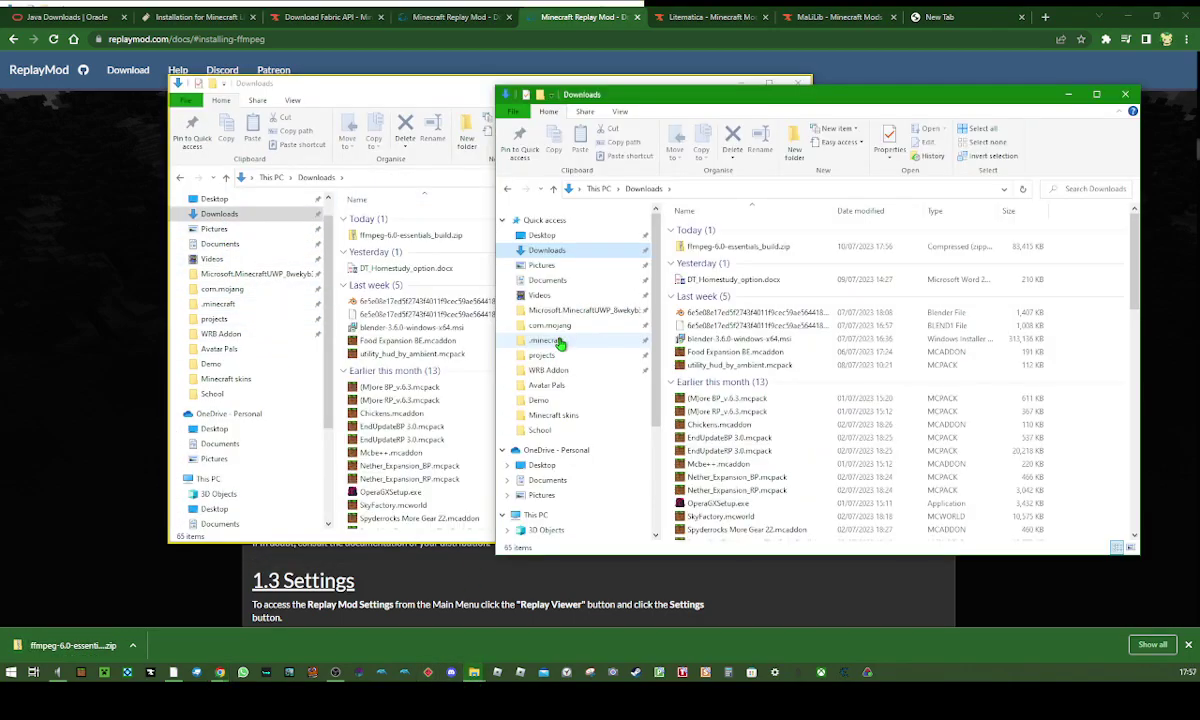
{"action": "left_click", "coordinate": [561, 342]}
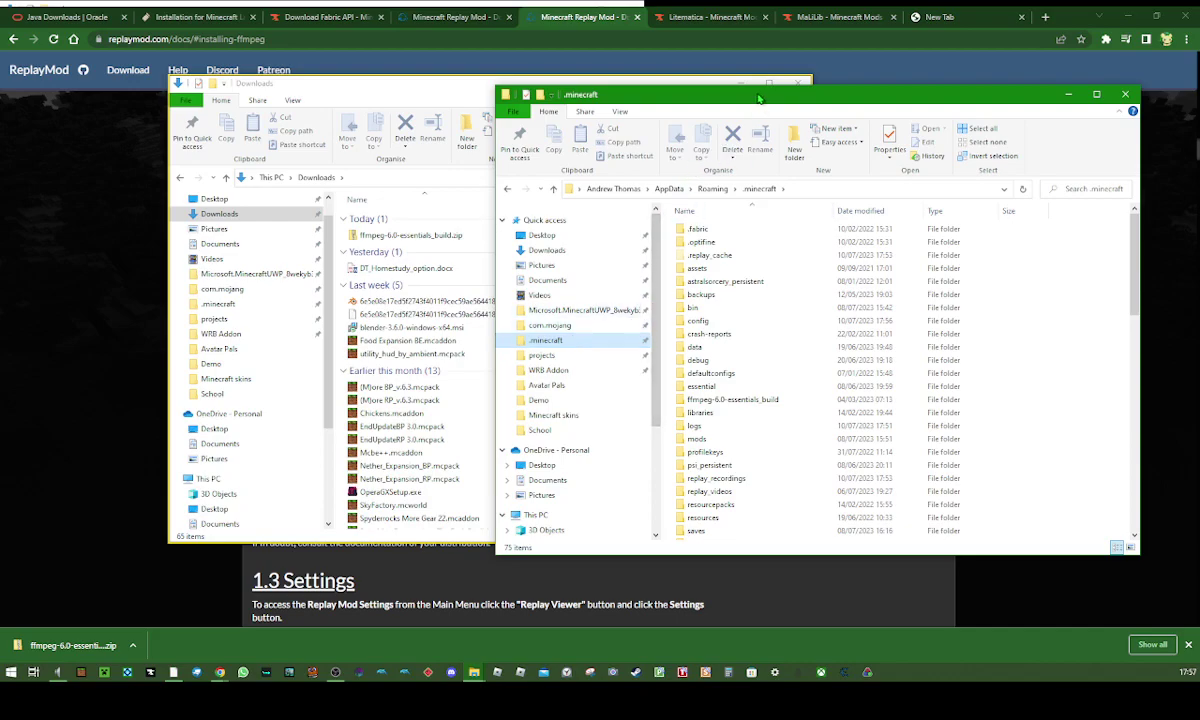
{"action": "left_click_drag", "start_coordinate": [759, 98], "coordinate": [924, 85]}
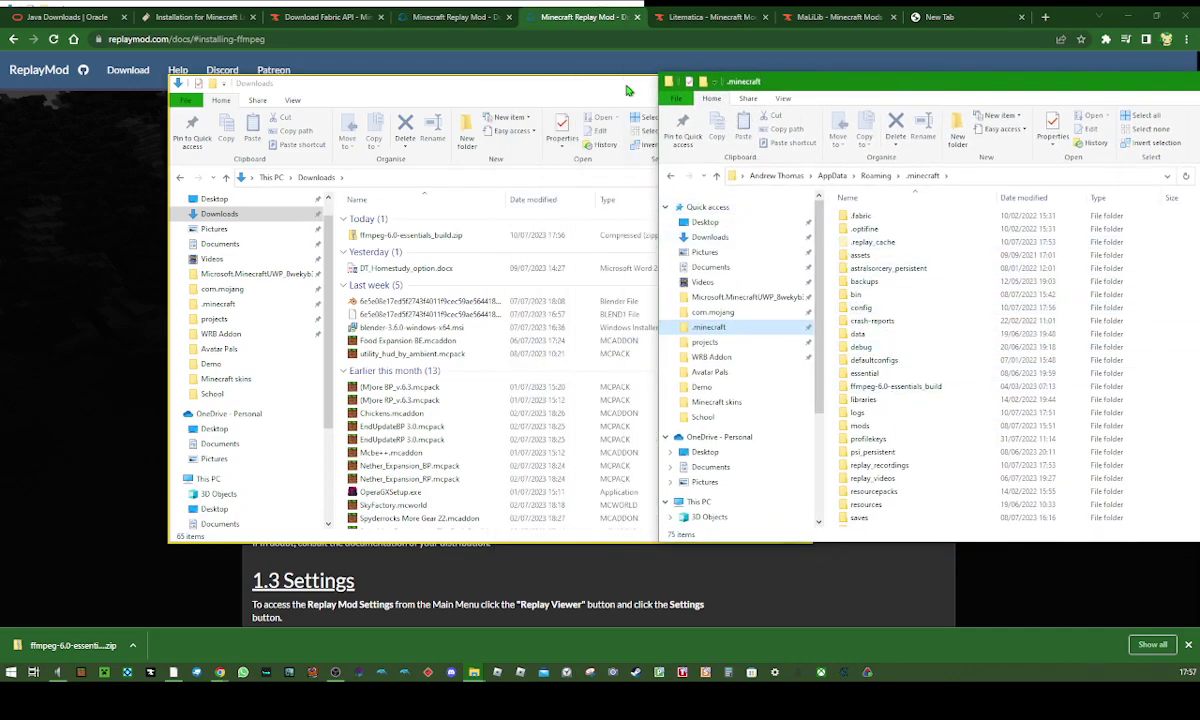
{"action": "left_click_drag", "start_coordinate": [592, 85], "coordinate": [507, 72]}
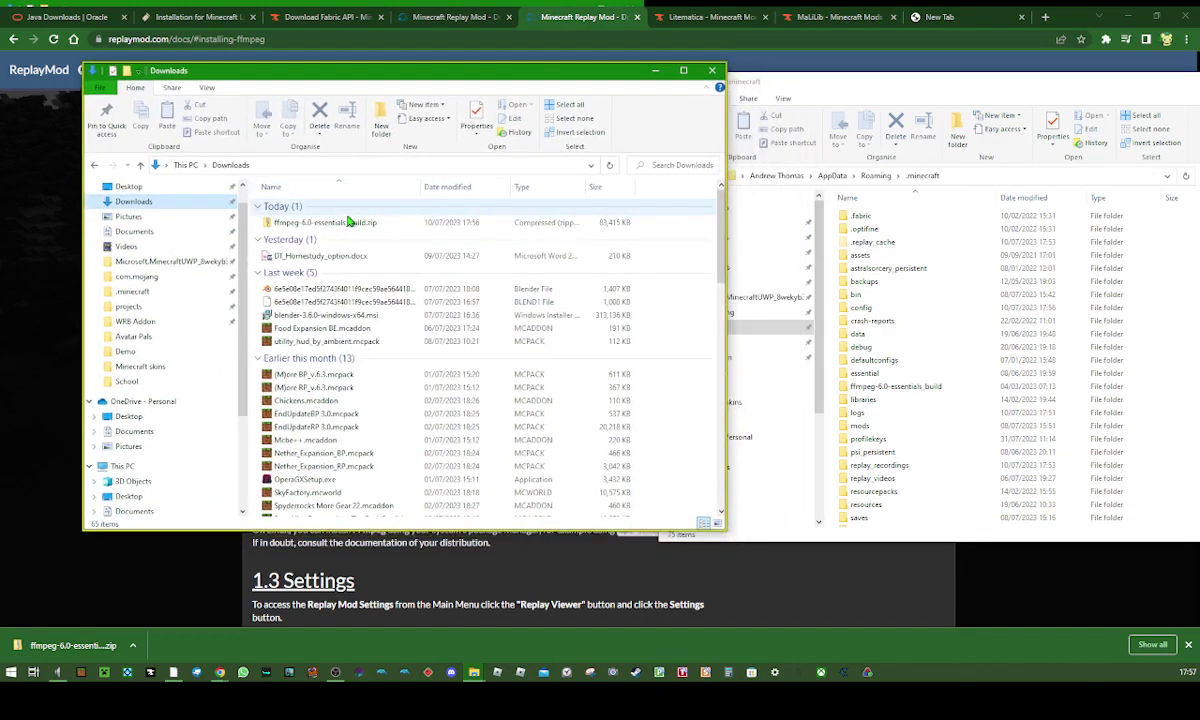
- Create a folder named Example in Downloads, look inside it, and return to Downloads
{"action": "right_click", "coordinate": [688, 224]}
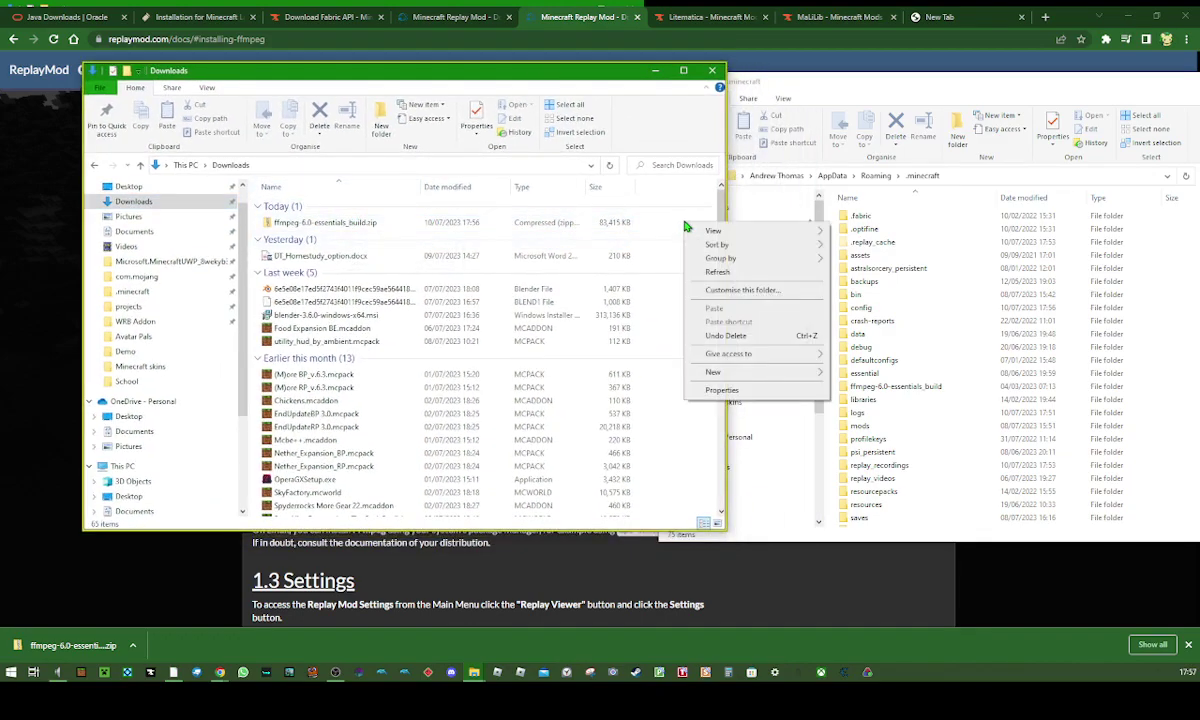
{"action": "mouse_move", "coordinate": [785, 373]}
{"action": "left_click", "coordinate": [858, 373]}
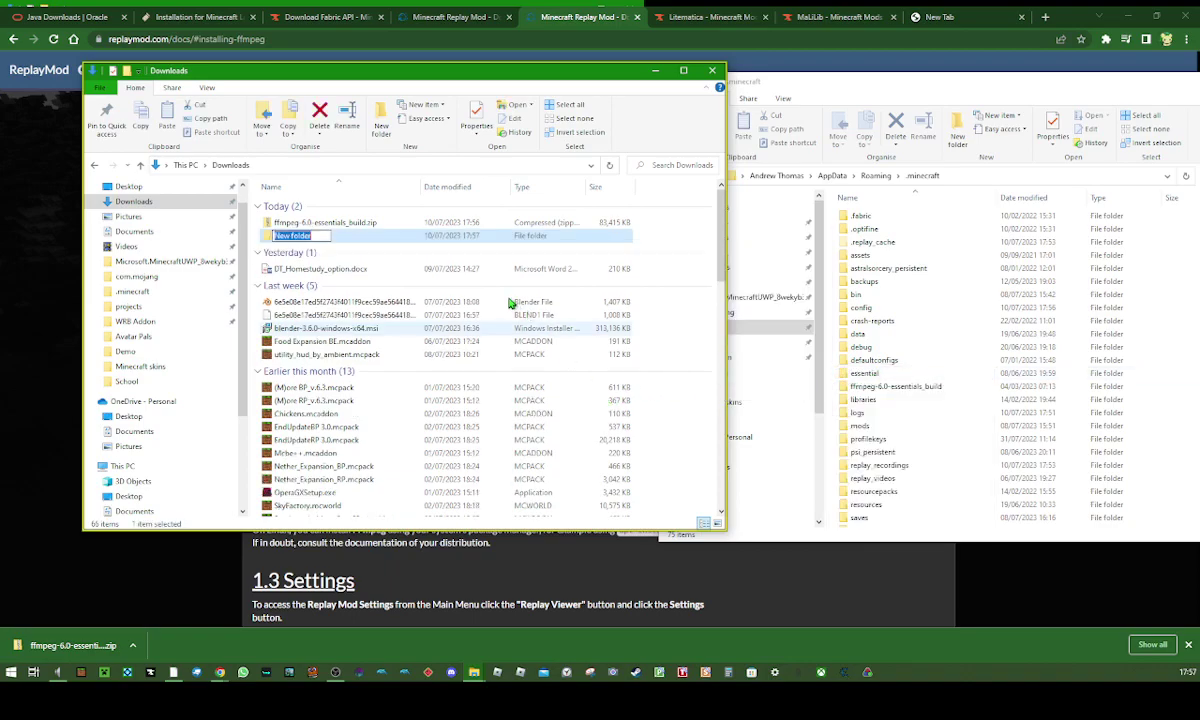
{"action": "key", "text": "BackSpace"}
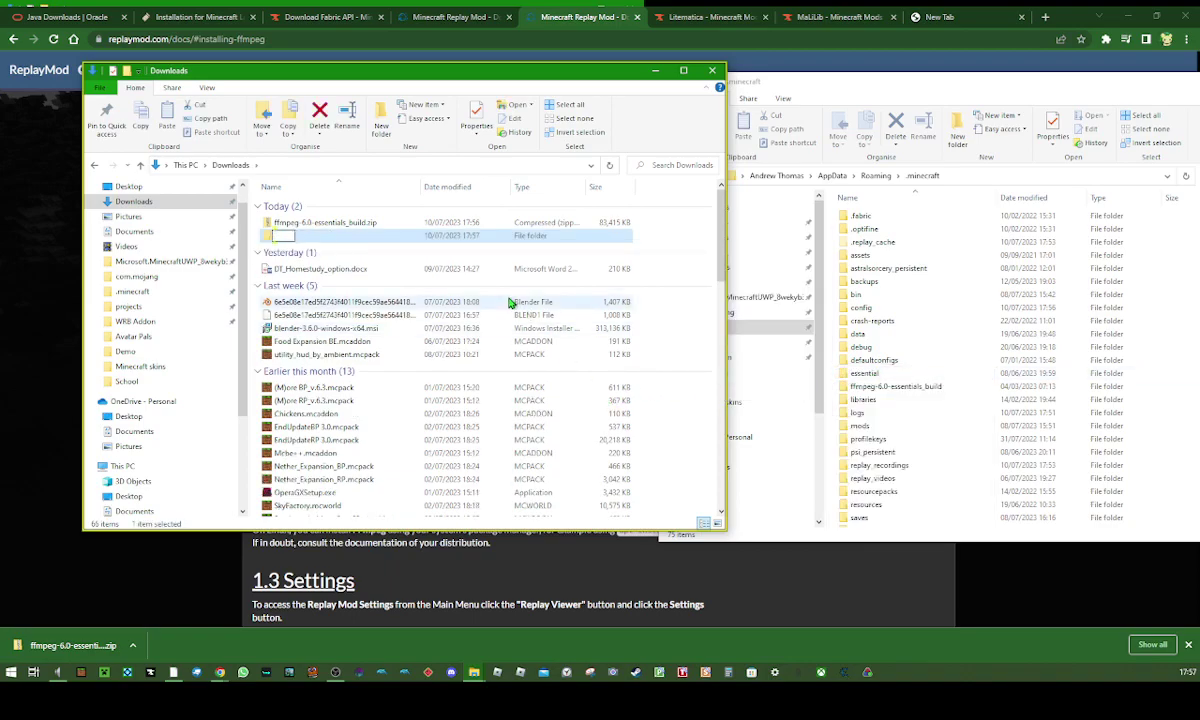
{"action": "type", "text": "Example"}
{"action": "key", "text": "Return"}
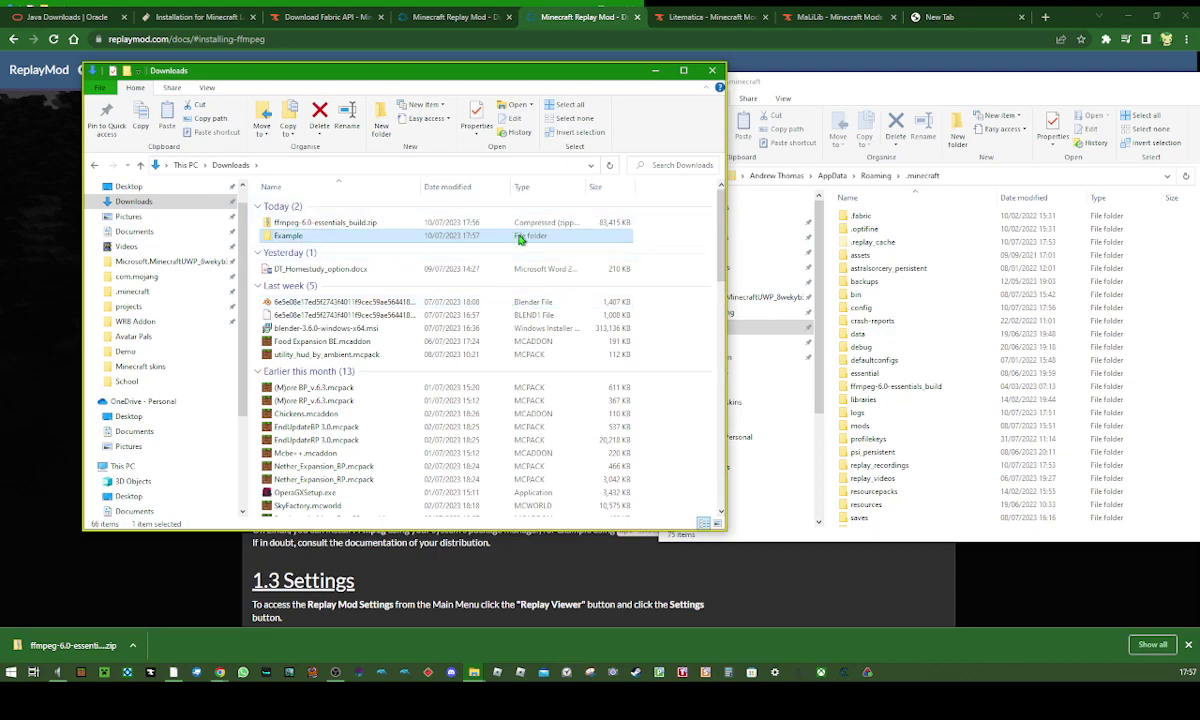
{"action": "double_click", "coordinate": [520, 236]}
{"action": "left_click", "coordinate": [220, 165]}
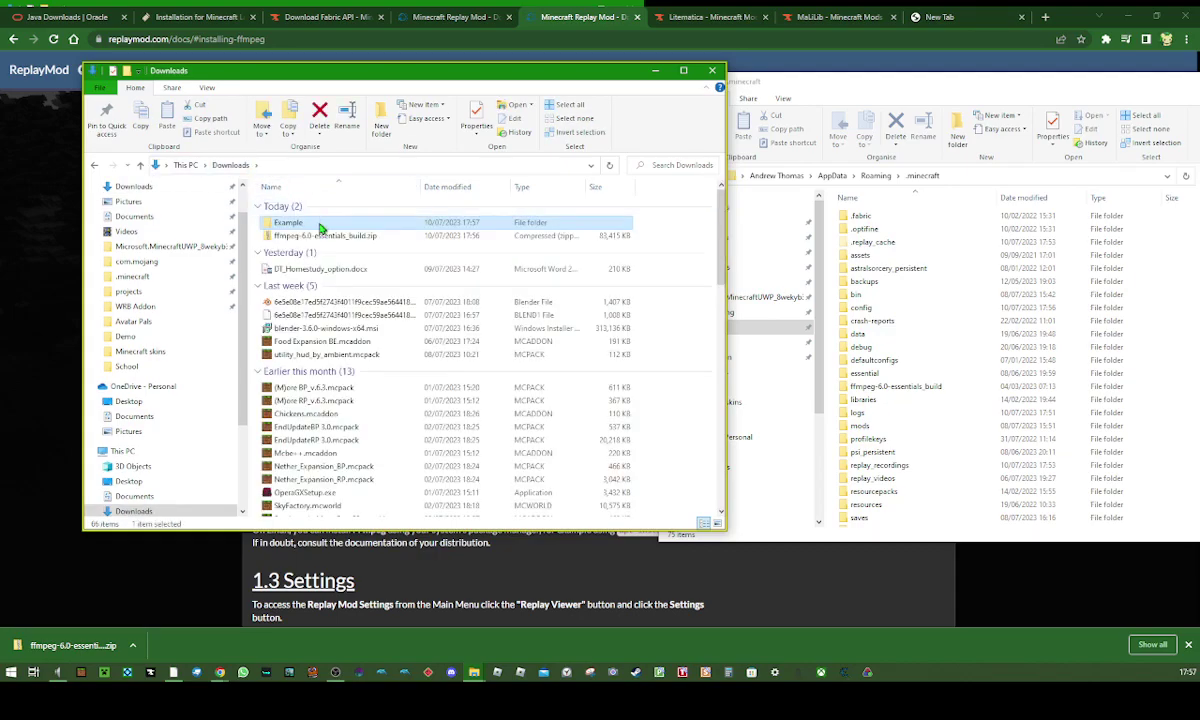
- Move ffmpeg-6.0-essentials_build.zip into the Example folder and extract it there
{"action": "left_click", "coordinate": [324, 236]}
{"action": "left_click_drag", "start_coordinate": [324, 236], "coordinate": [506, 226]}
{"action": "double_click", "coordinate": [506, 229]}
{"action": "right_click", "coordinate": [349, 208]}
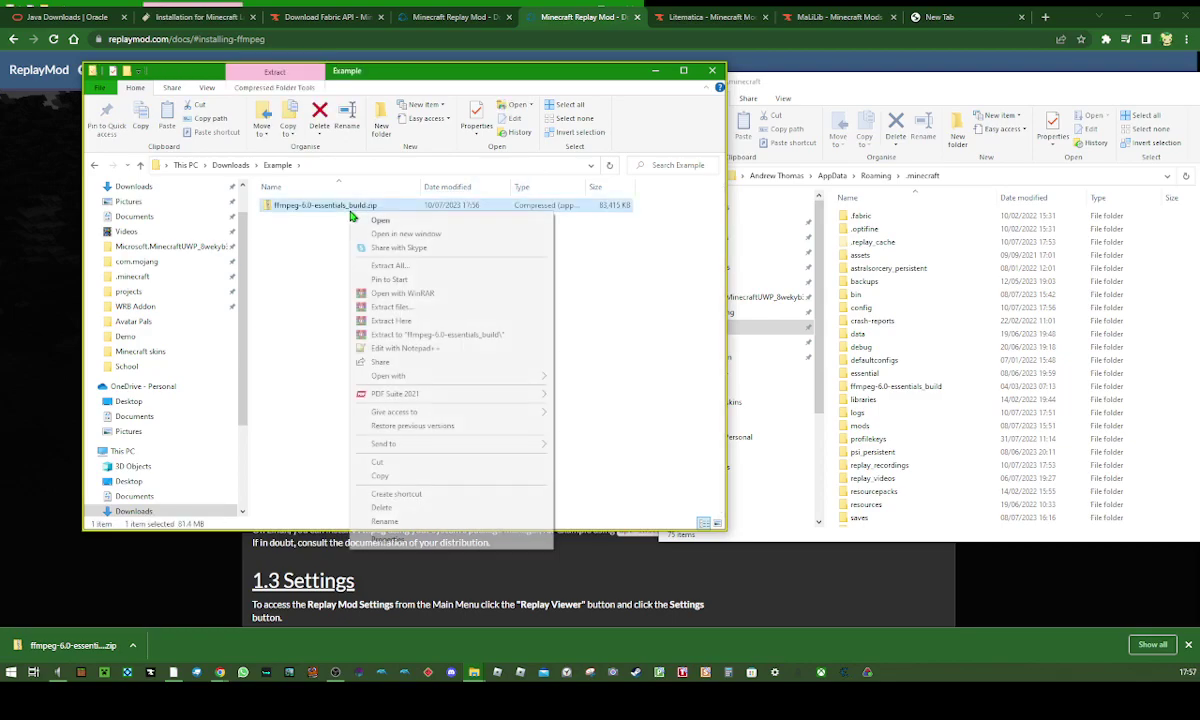
{"action": "left_click", "coordinate": [390, 320]}
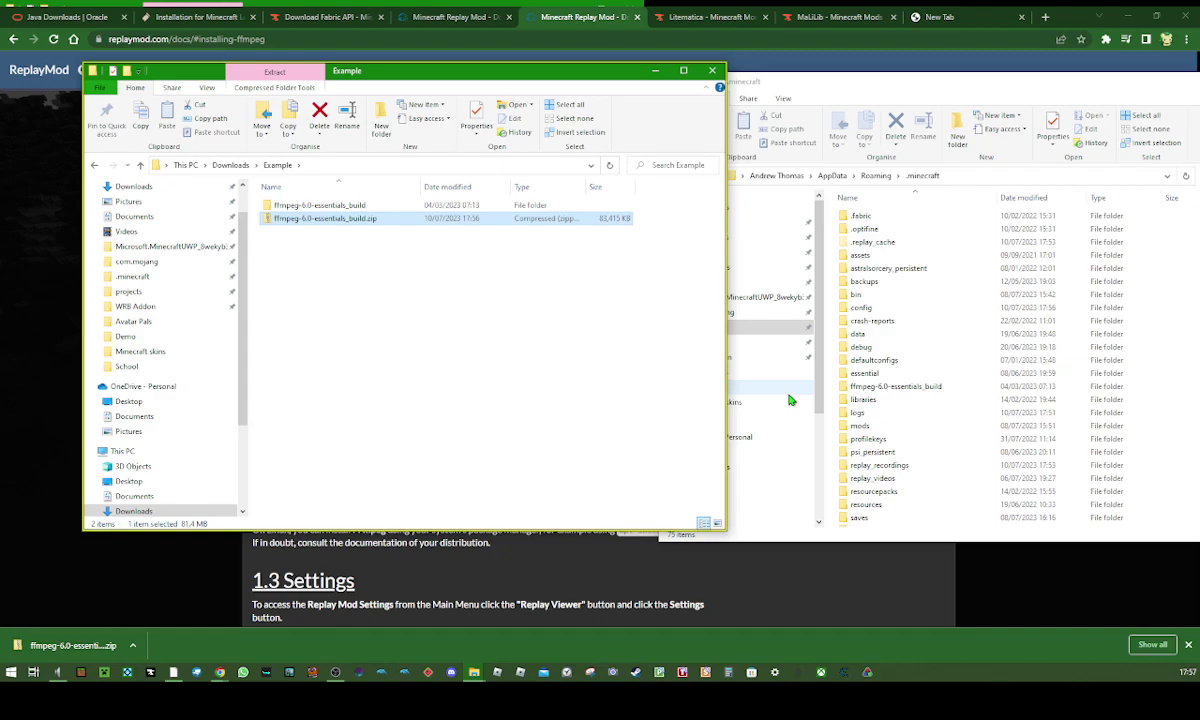
{"action": "left_click", "coordinate": [498, 321]}
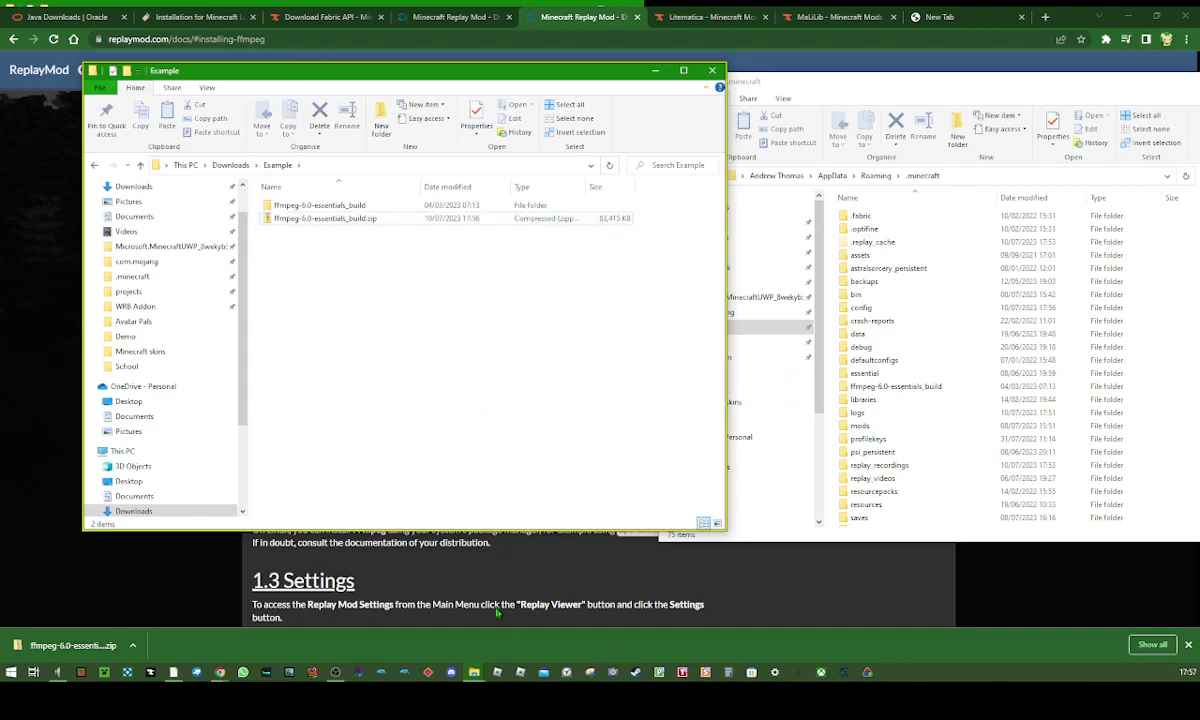
- Return to the Replay Mod documentation in Chrome, and open section 3.4 Rendering from its table of contents
{"action": "left_click", "coordinate": [1112, 602]}
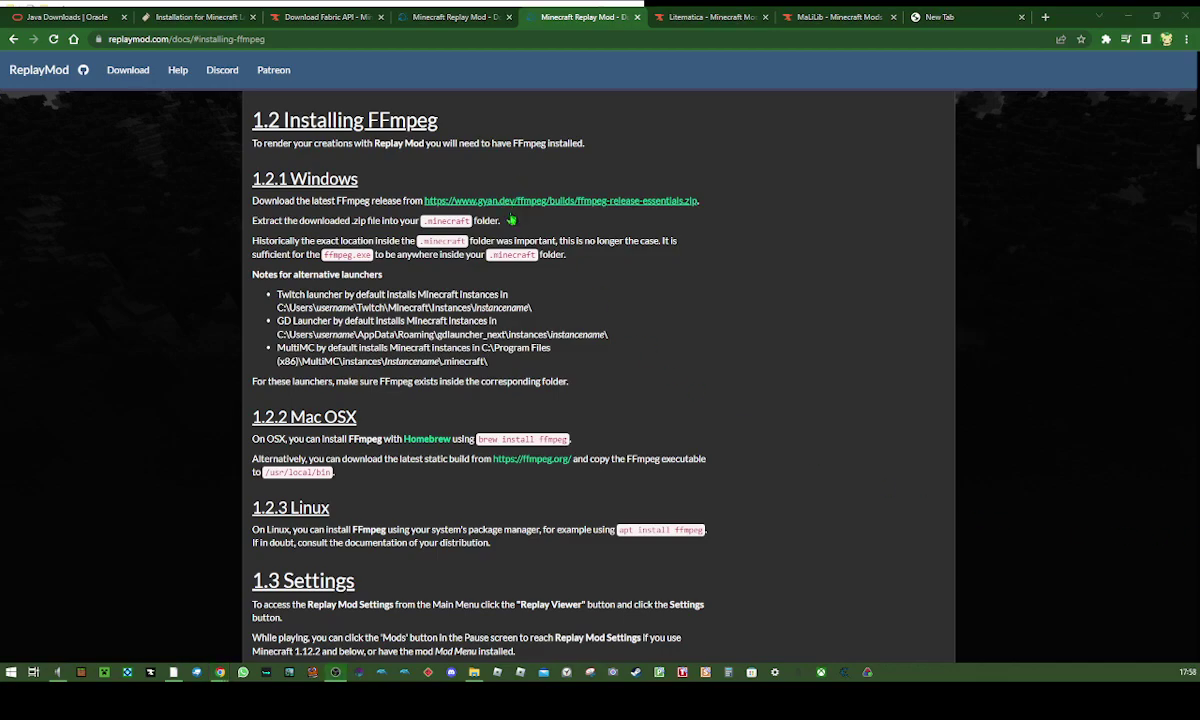
{"action": "scroll", "coordinate": [503, 420], "scroll_direction": "up", "scroll_amount": 3}
{"action": "scroll", "coordinate": [503, 420], "scroll_direction": "down", "scroll_amount": 2}
{"action": "scroll", "coordinate": [474, 377], "scroll_direction": "up", "scroll_amount": 4}
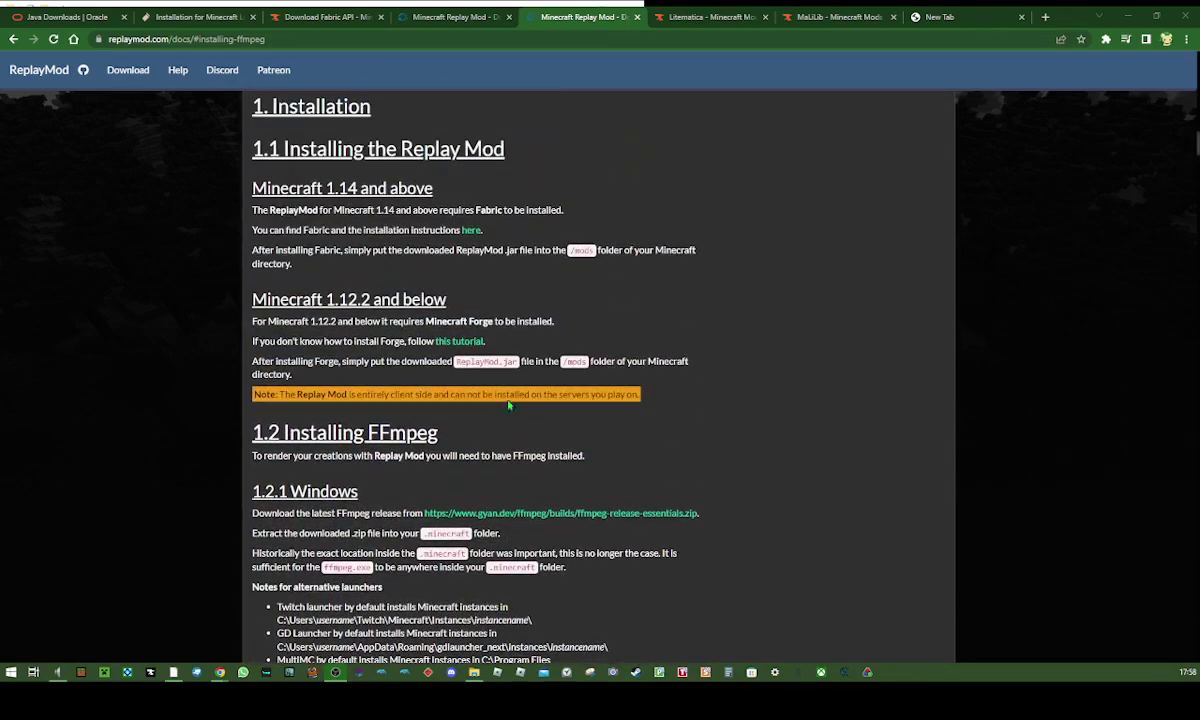
{"action": "scroll", "coordinate": [378, 237], "scroll_direction": "up", "scroll_amount": 10}
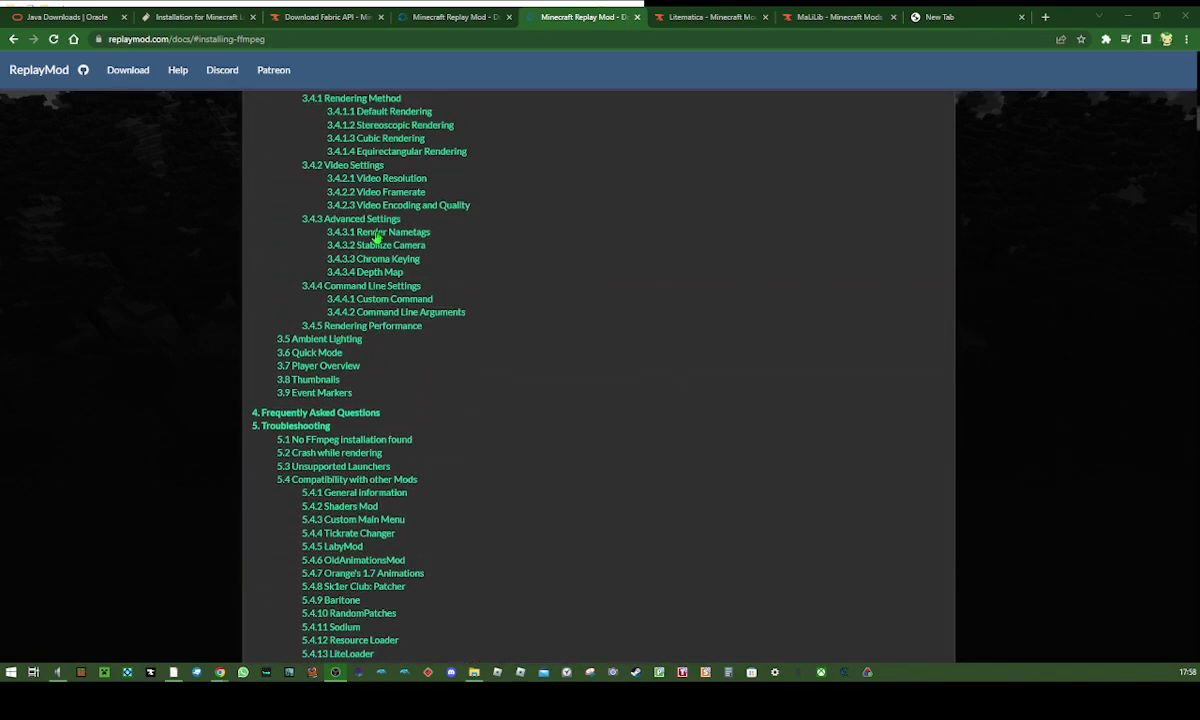
{"action": "scroll", "coordinate": [368, 248], "scroll_direction": "up", "scroll_amount": 2}
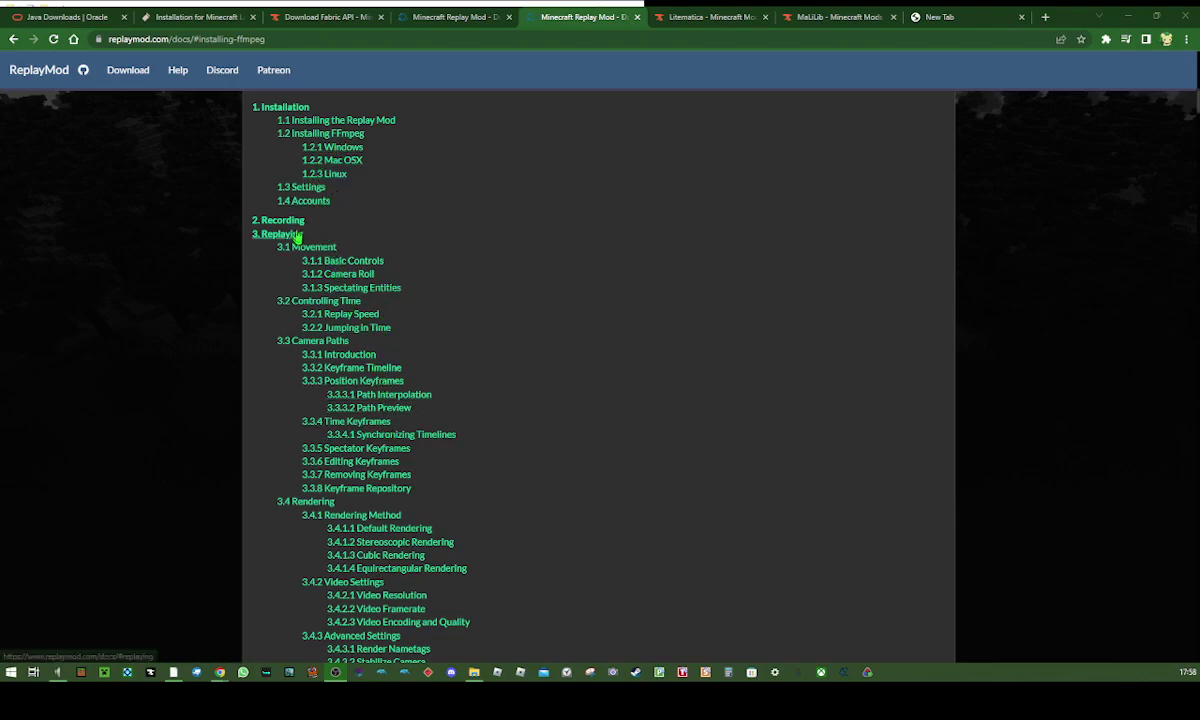
{"action": "scroll", "coordinate": [381, 356], "scroll_direction": "down", "scroll_amount": 4}
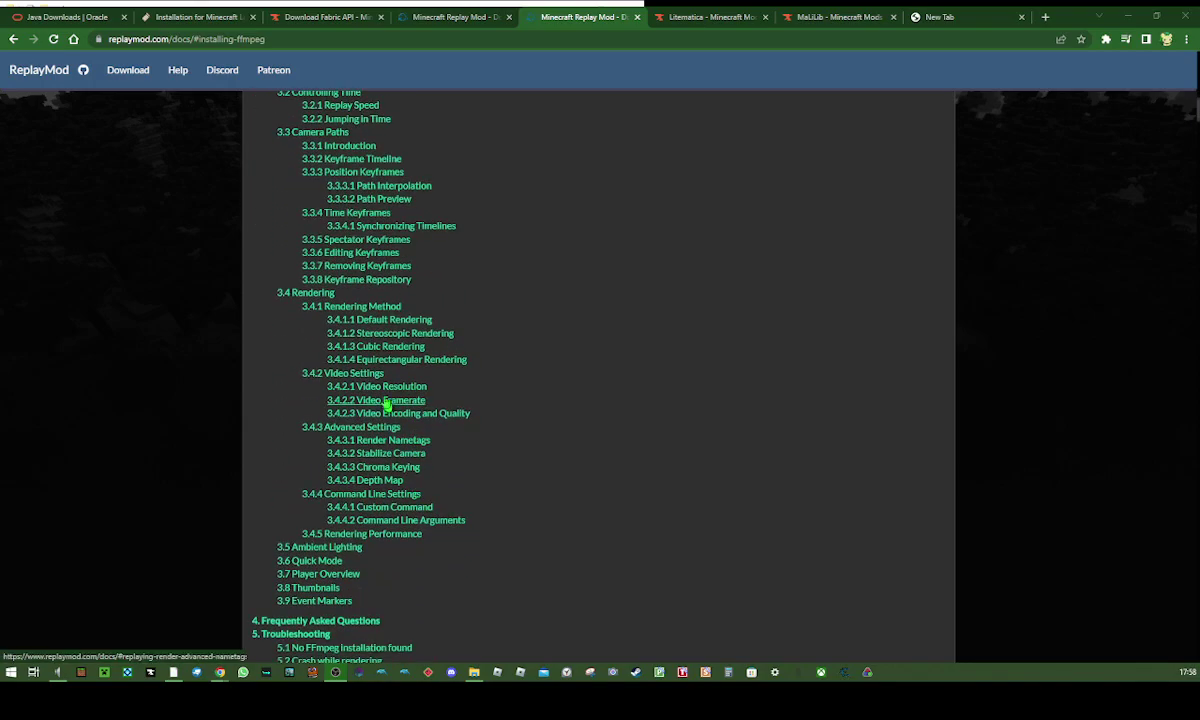
{"action": "left_click", "coordinate": [305, 293]}
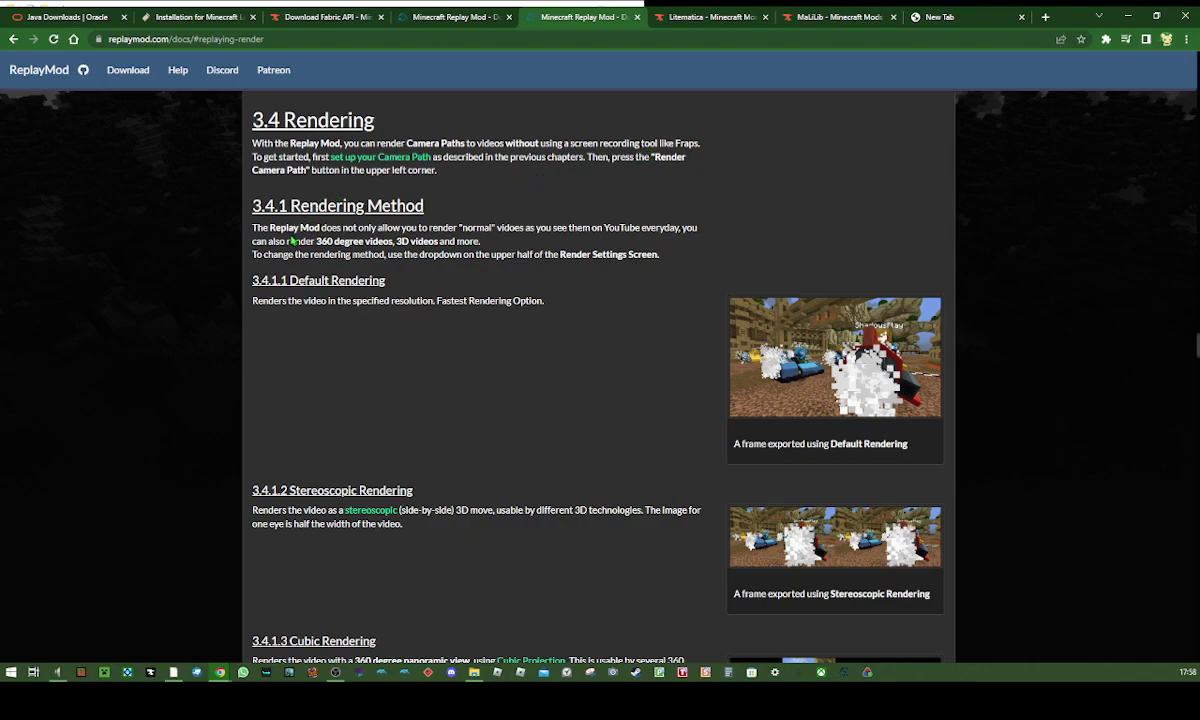
- Read through the rendering methods in section 3.4.1, from Default Rendering to Equirectangular Rendering
{"action": "left_click_drag", "start_coordinate": [292, 241], "coordinate": [607, 228]}
{"action": "left_click", "coordinate": [533, 231]}
{"action": "scroll", "coordinate": [530, 316], "scroll_direction": "down", "scroll_amount": 3}
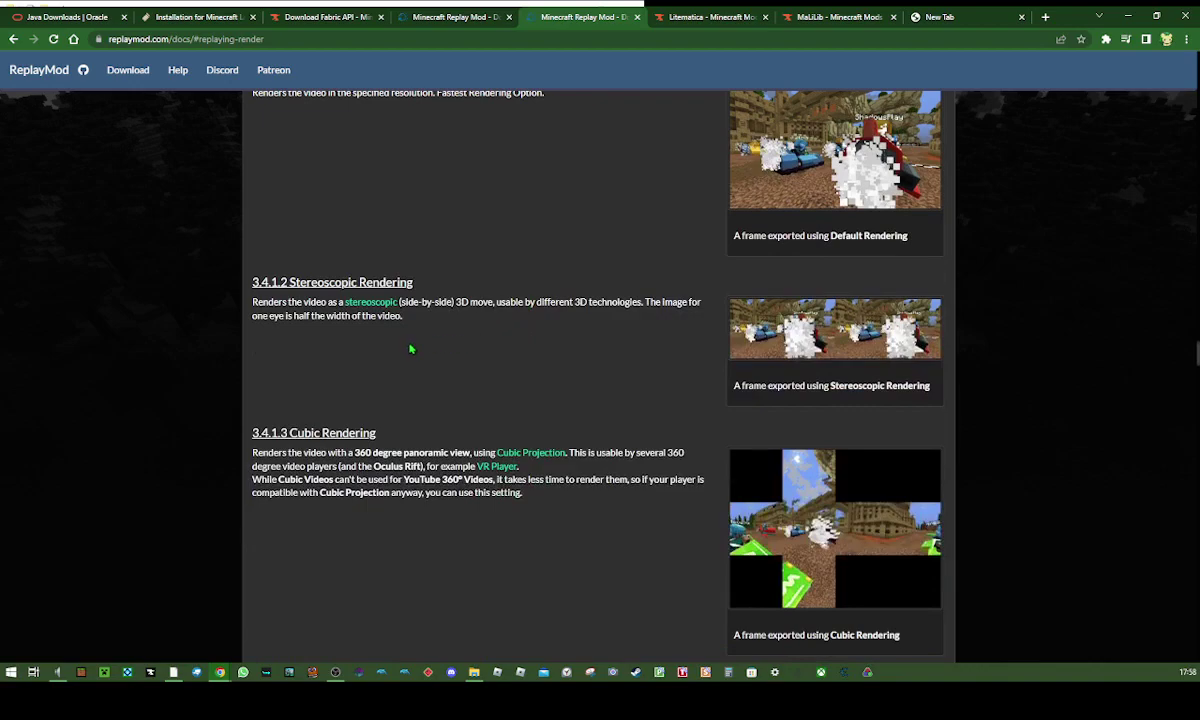
{"action": "scroll", "coordinate": [410, 350], "scroll_direction": "down", "scroll_amount": 1}
{"action": "scroll", "coordinate": [480, 375], "scroll_direction": "down", "scroll_amount": 2}
{"action": "scroll", "coordinate": [600, 402], "scroll_direction": "up", "scroll_amount": 1}
{"action": "scroll", "coordinate": [458, 436], "scroll_direction": "down", "scroll_amount": 1}
{"action": "scroll", "coordinate": [464, 442], "scroll_direction": "up", "scroll_amount": 1}
{"action": "scroll", "coordinate": [465, 443], "scroll_direction": "down", "scroll_amount": 3}
- Examine the enlarged Video Render Settings screenshot in section 3.4.2 and the Video Resolution guidance below it
{"action": "left_click", "coordinate": [790, 418]}
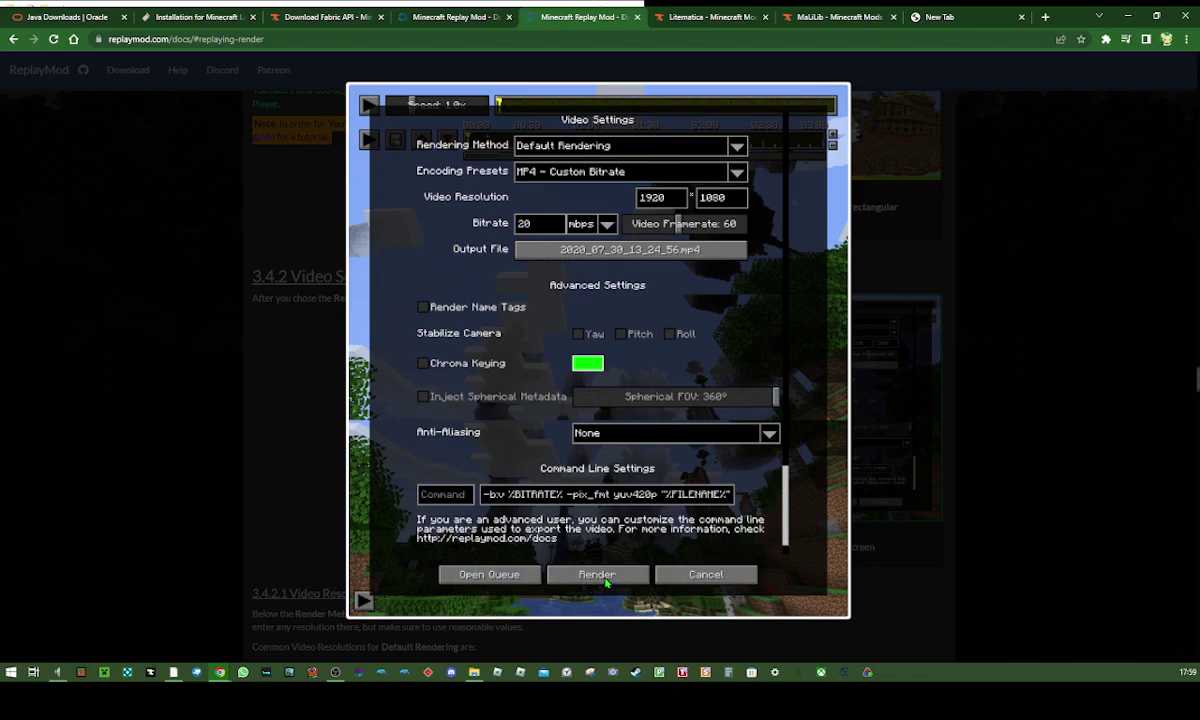
{"action": "left_click", "coordinate": [932, 466]}
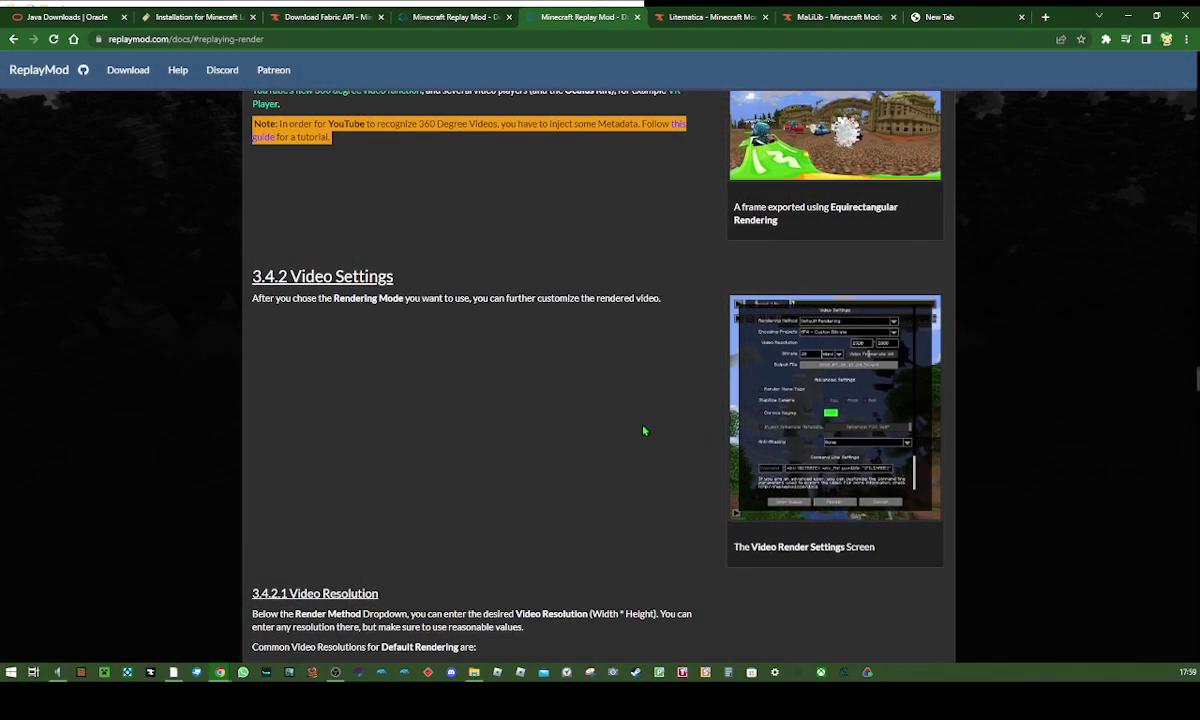
{"action": "scroll", "coordinate": [645, 430], "scroll_direction": "down", "scroll_amount": 3}
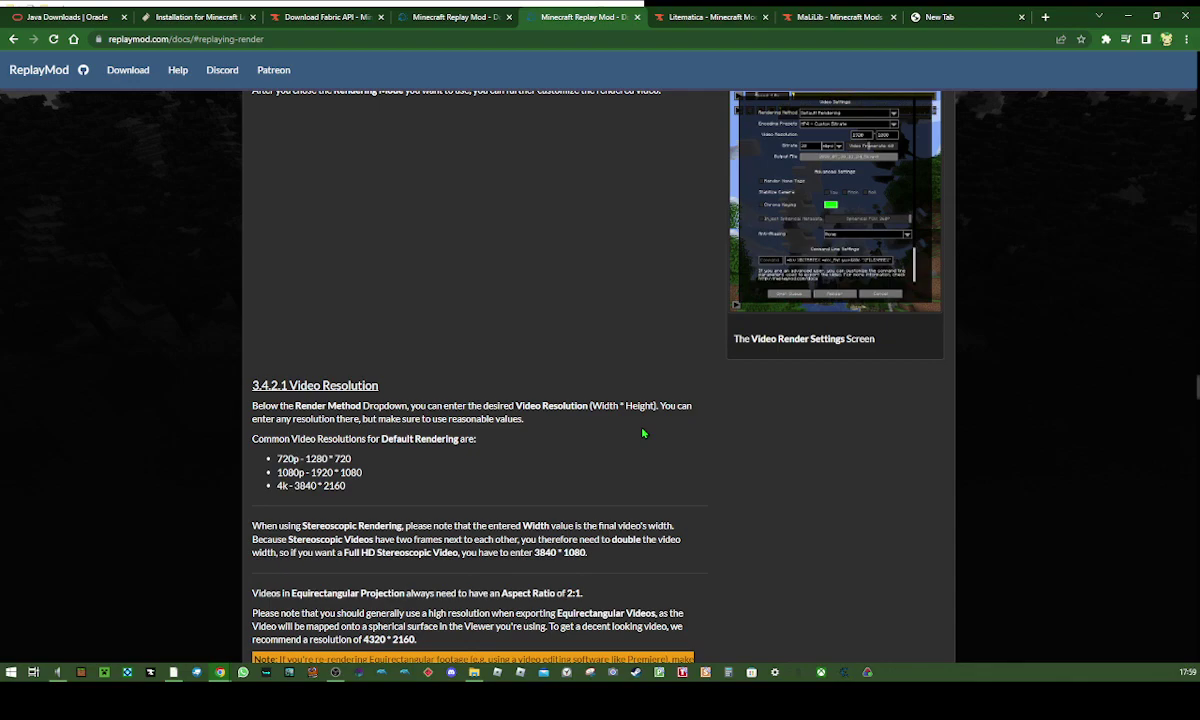
{"action": "left_click", "coordinate": [770, 220]}
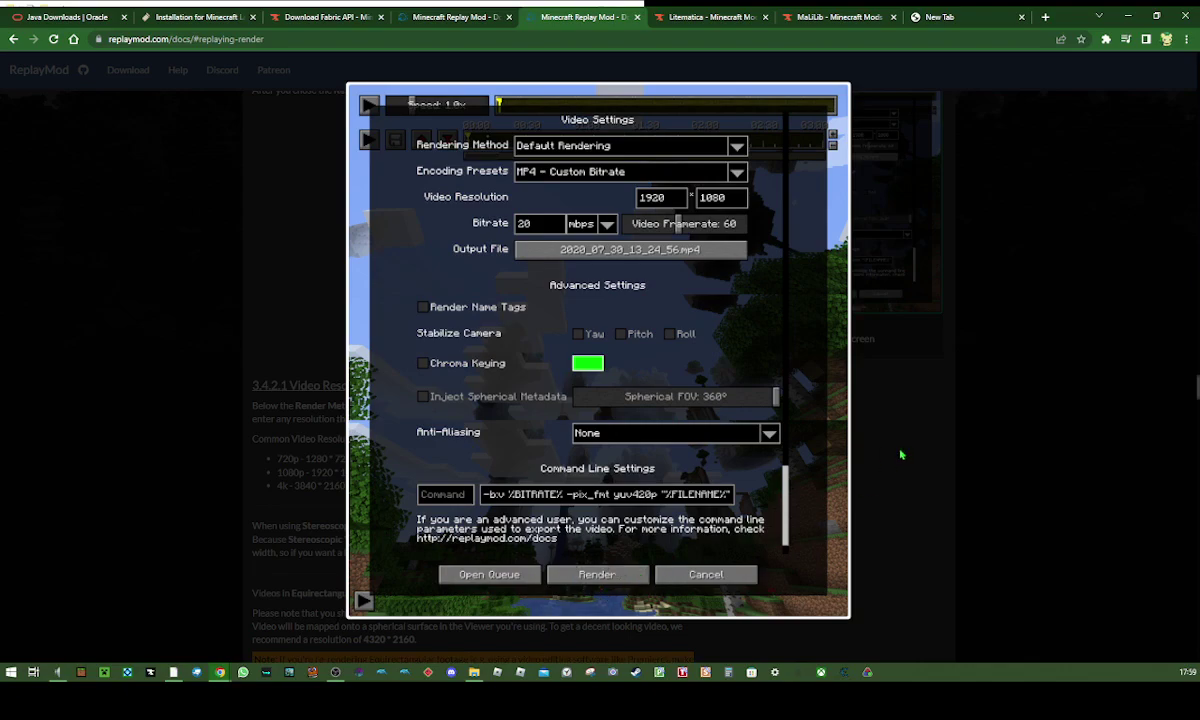
{"action": "left_click", "coordinate": [855, 430]}
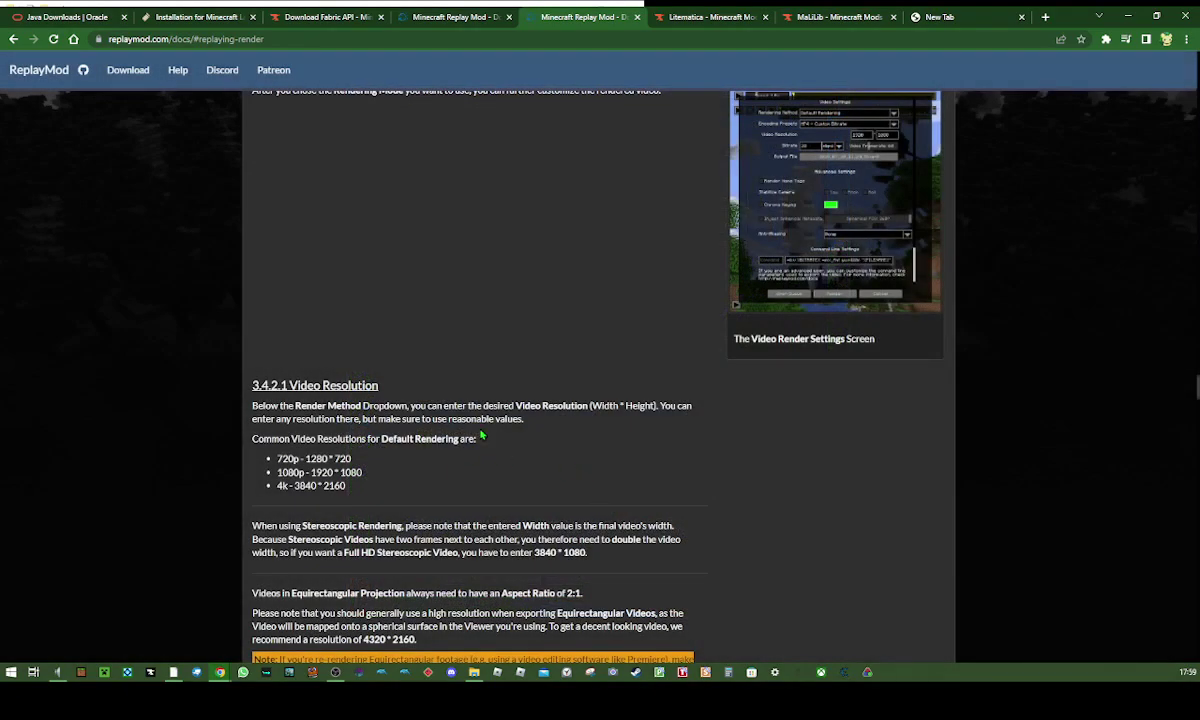
{"action": "scroll", "coordinate": [482, 436], "scroll_direction": "up", "scroll_amount": 1}
{"action": "left_click", "coordinate": [851, 337]}
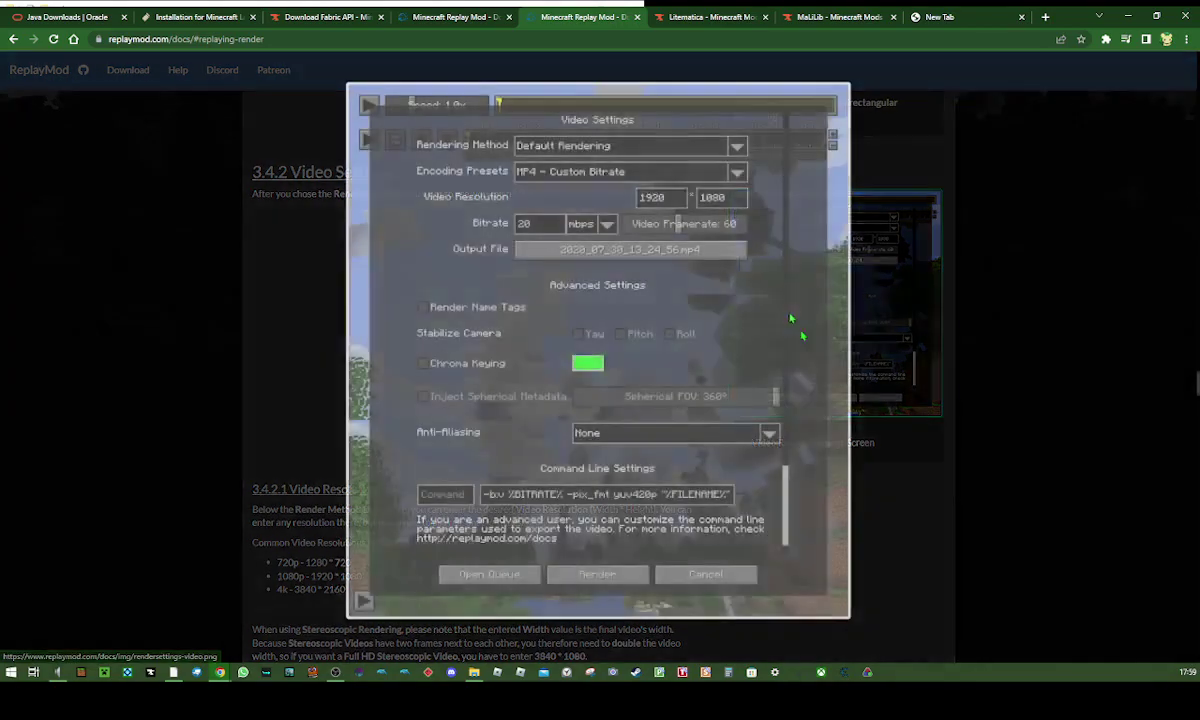